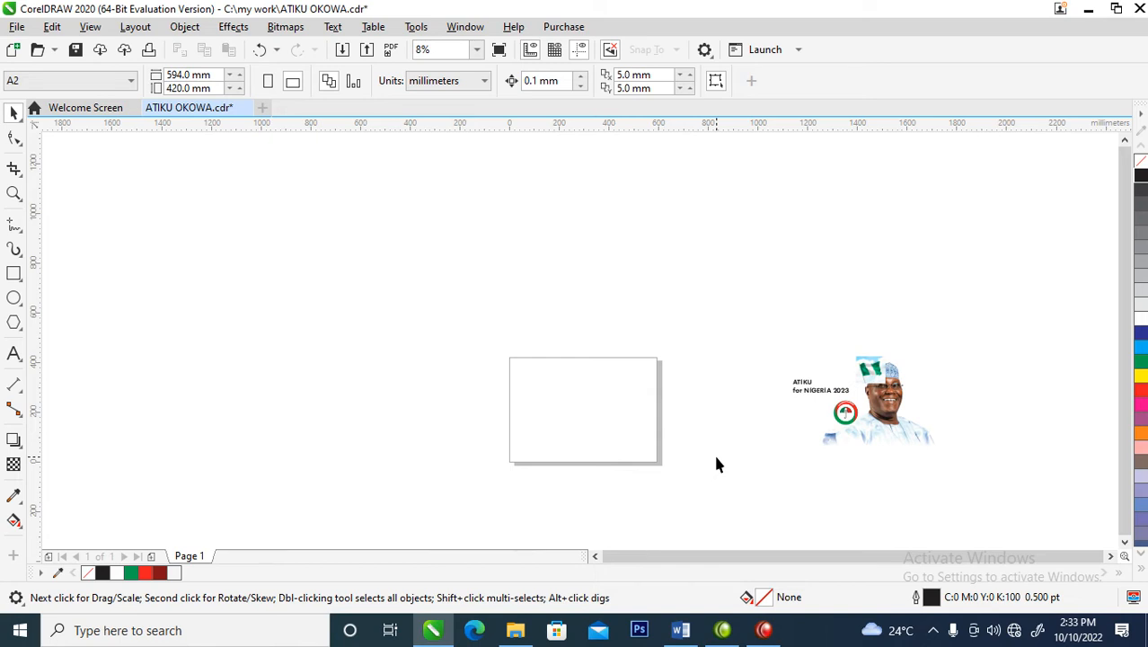
Move the portrait photo down and slightly aside so it clears the flag and the round umbrella logo
key(z)
drag(403, 275, 965, 495)
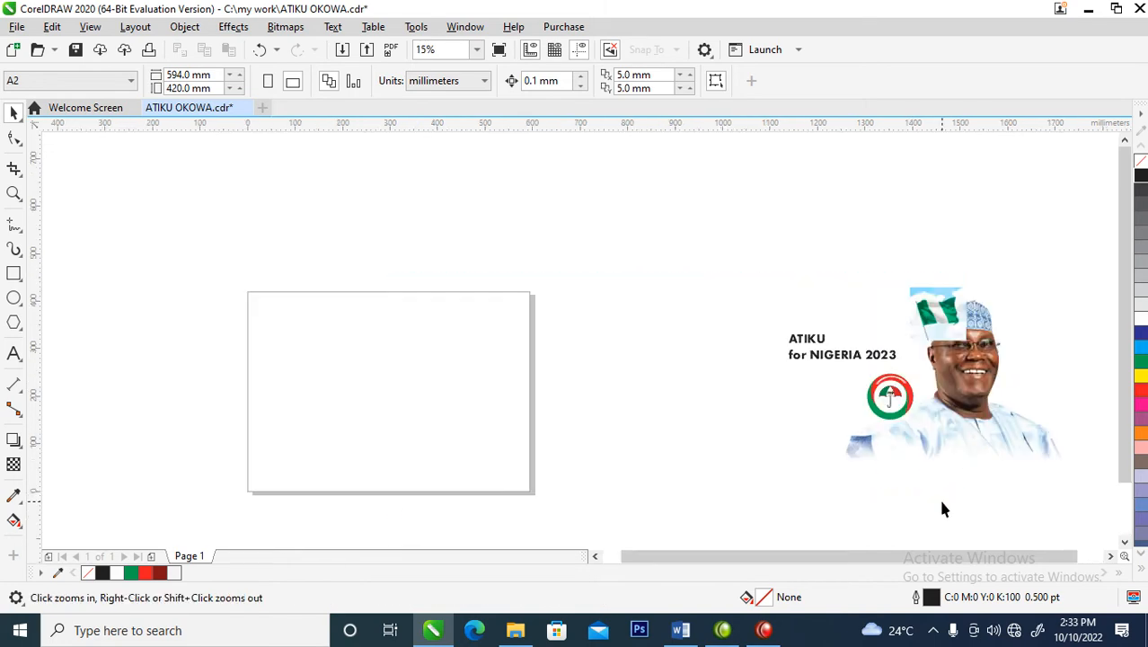
key(space)
click(988, 396)
click(921, 447)
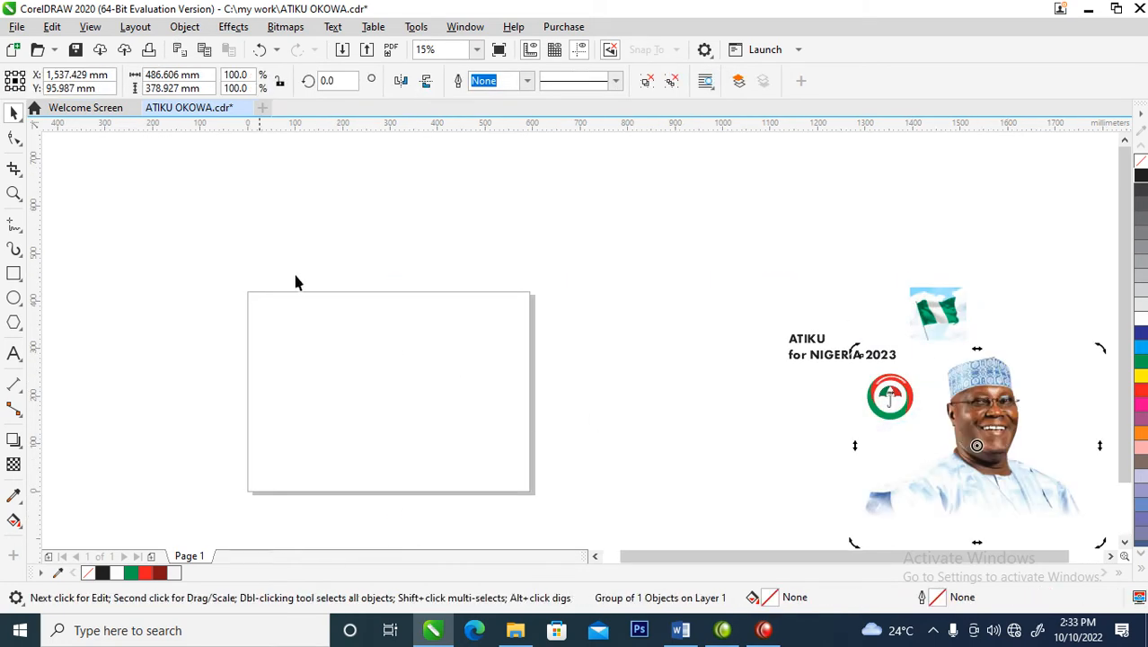
Set the page size to A3 in landscape orientation
click(238, 219)
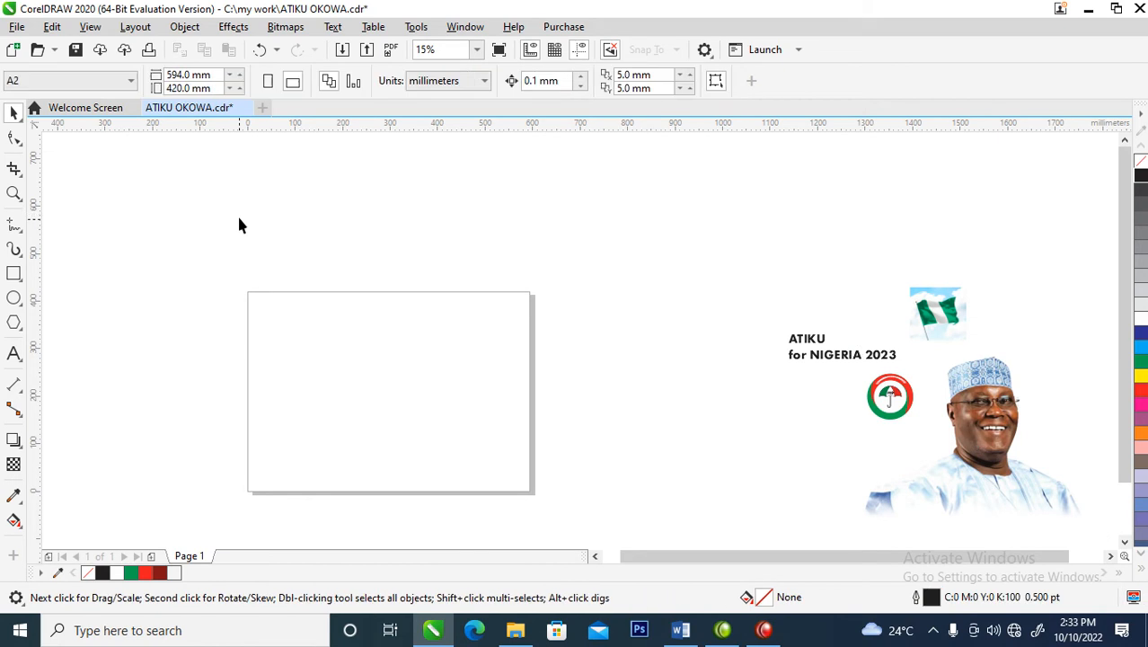
click(132, 84)
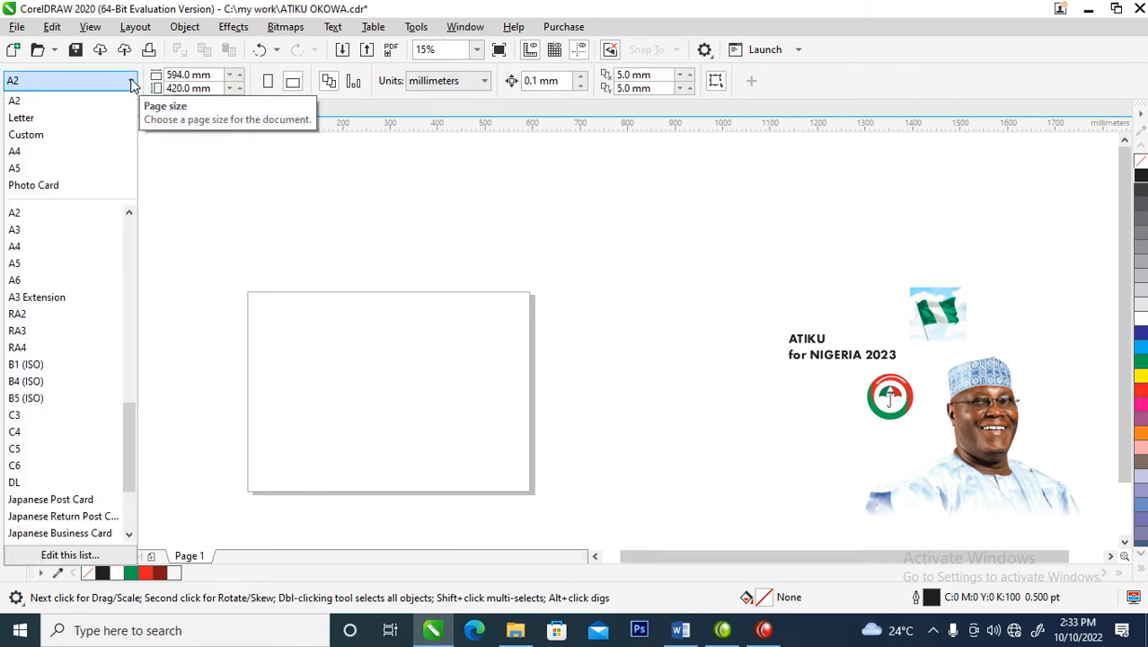
click(18, 231)
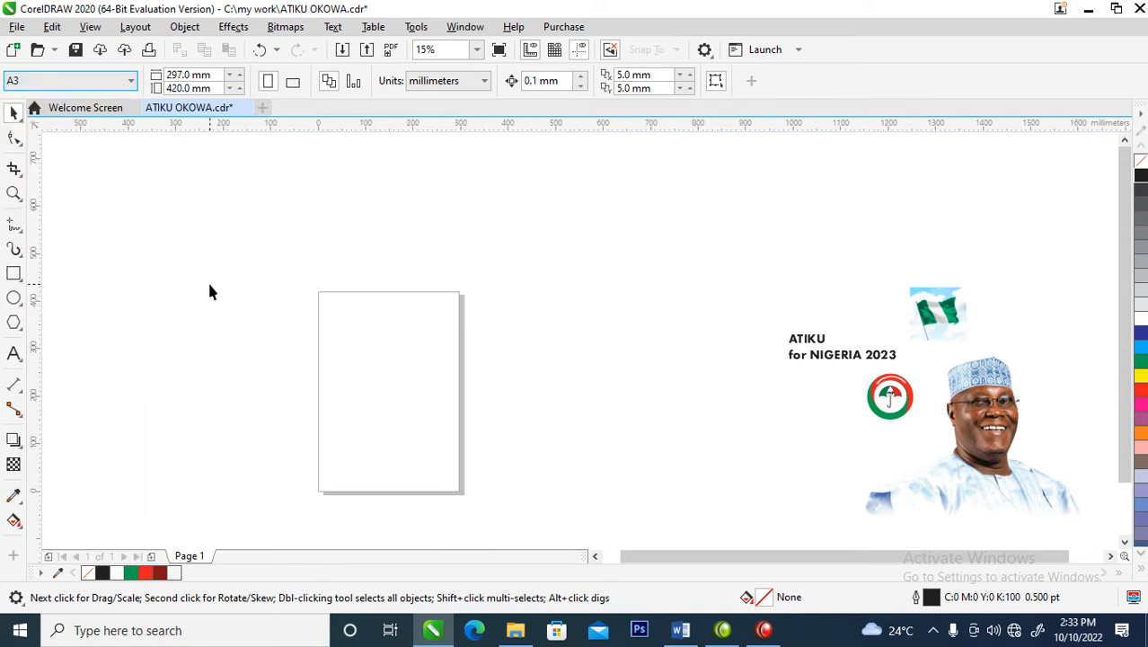
click(297, 84)
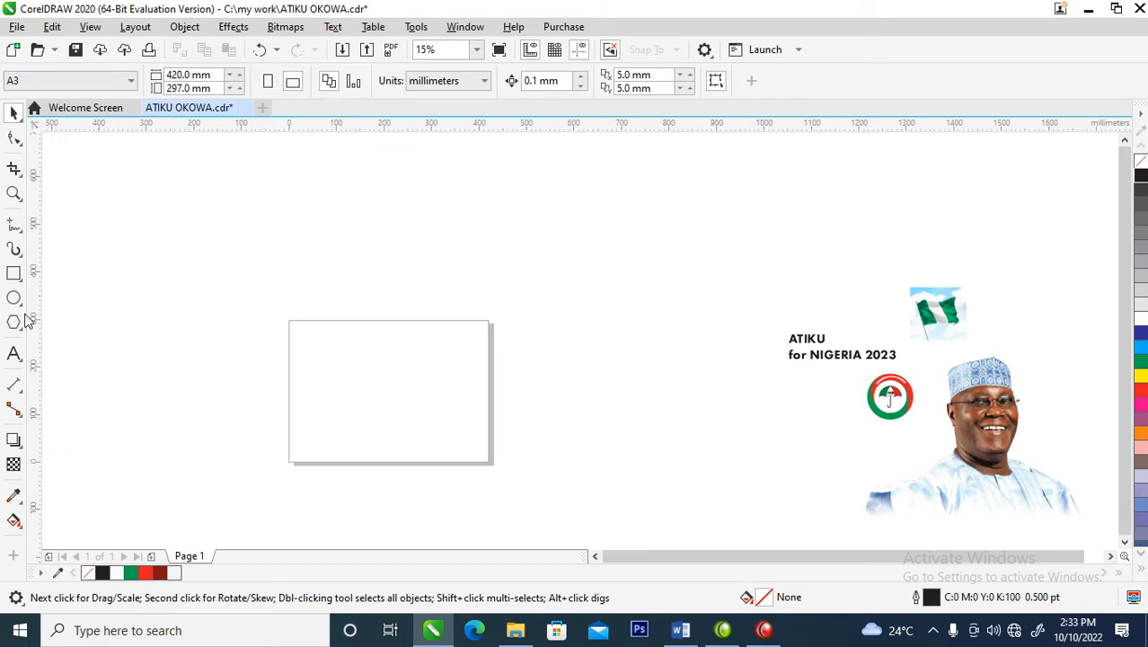
Create a page-sized rectangle of 420 by 297 mm and fill it with Green (C100 M0 Y100 K0)
double_click(15, 274)
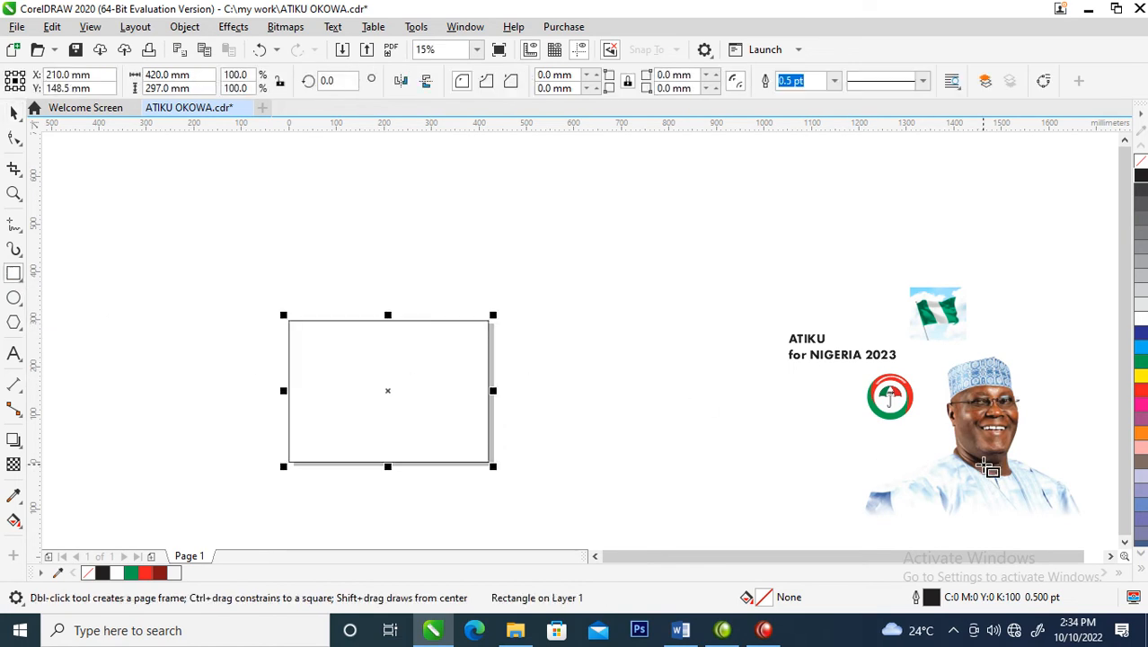
key(space)
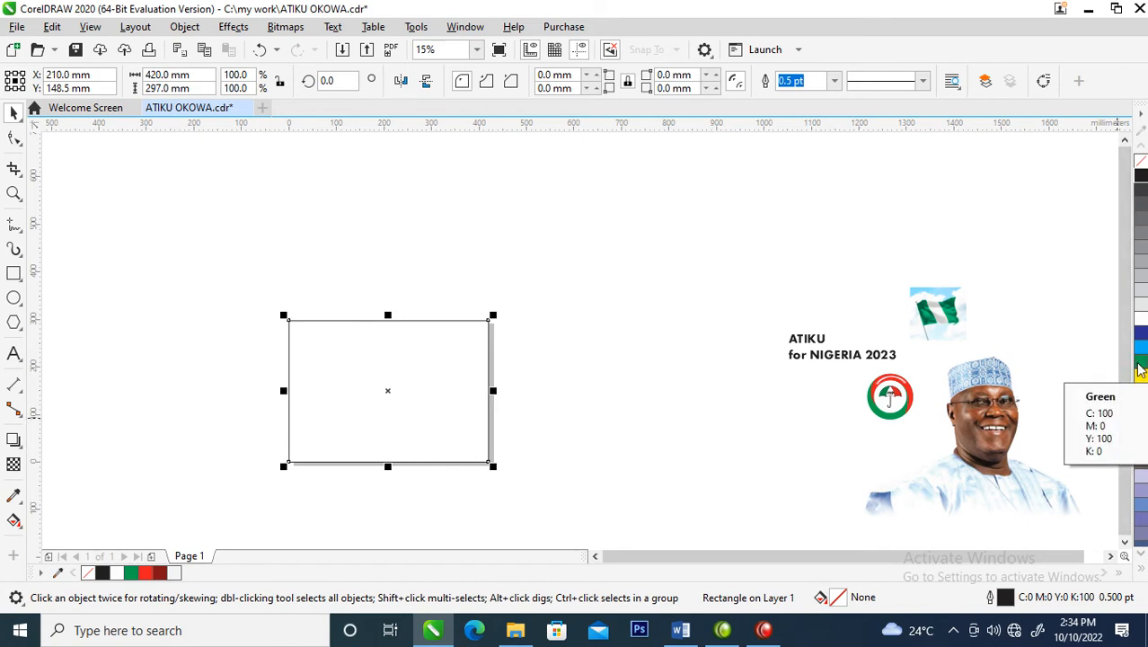
click(1144, 362)
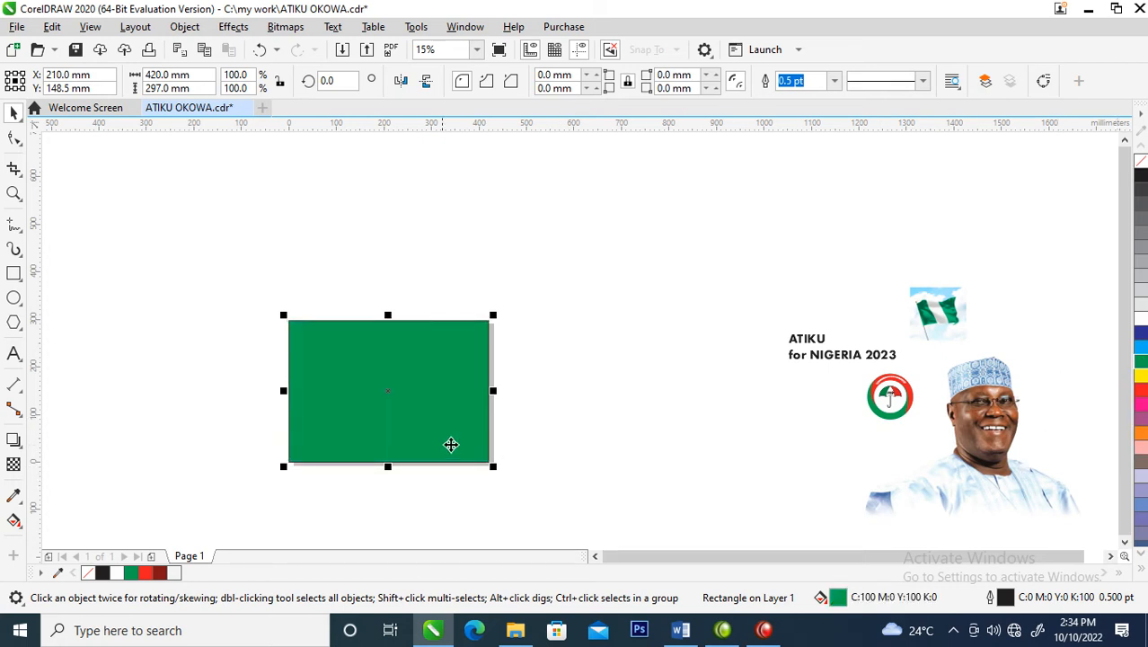
Apply a texture transparency to the green rectangle, using the fifth texture in the first row of the Samples library
click(14, 465)
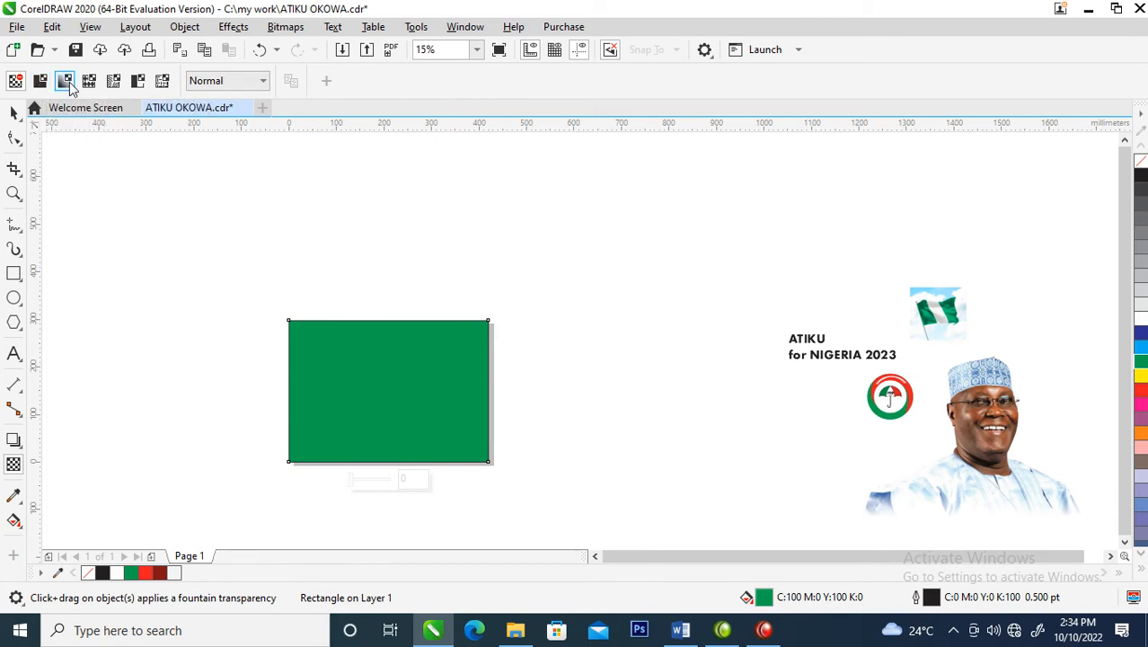
click(163, 85)
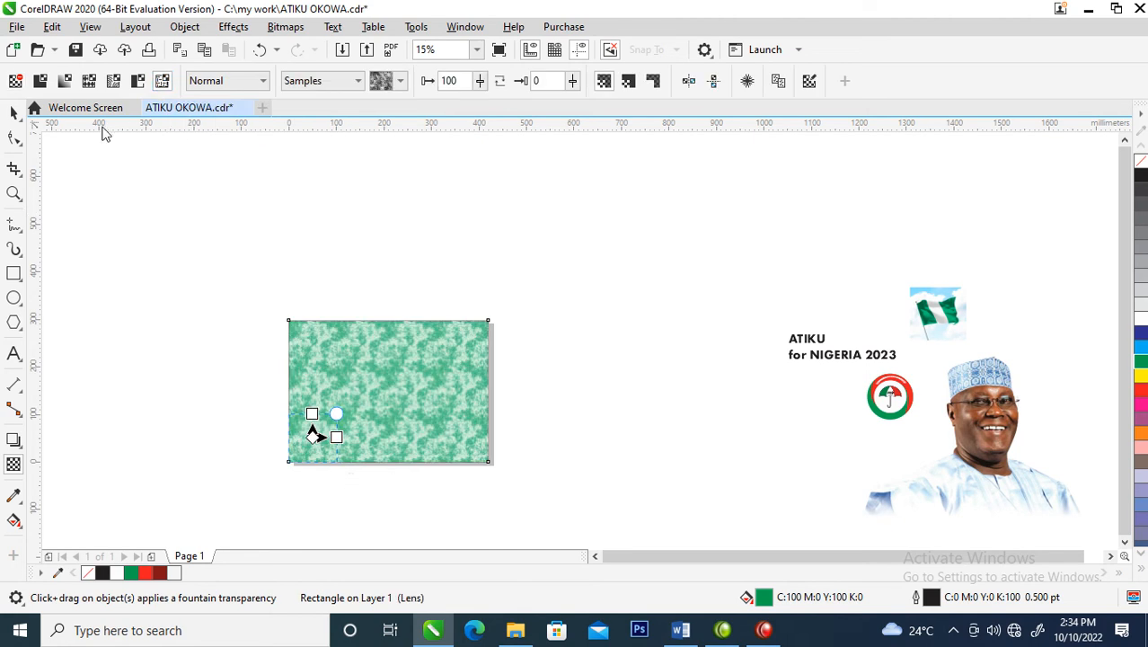
click(402, 82)
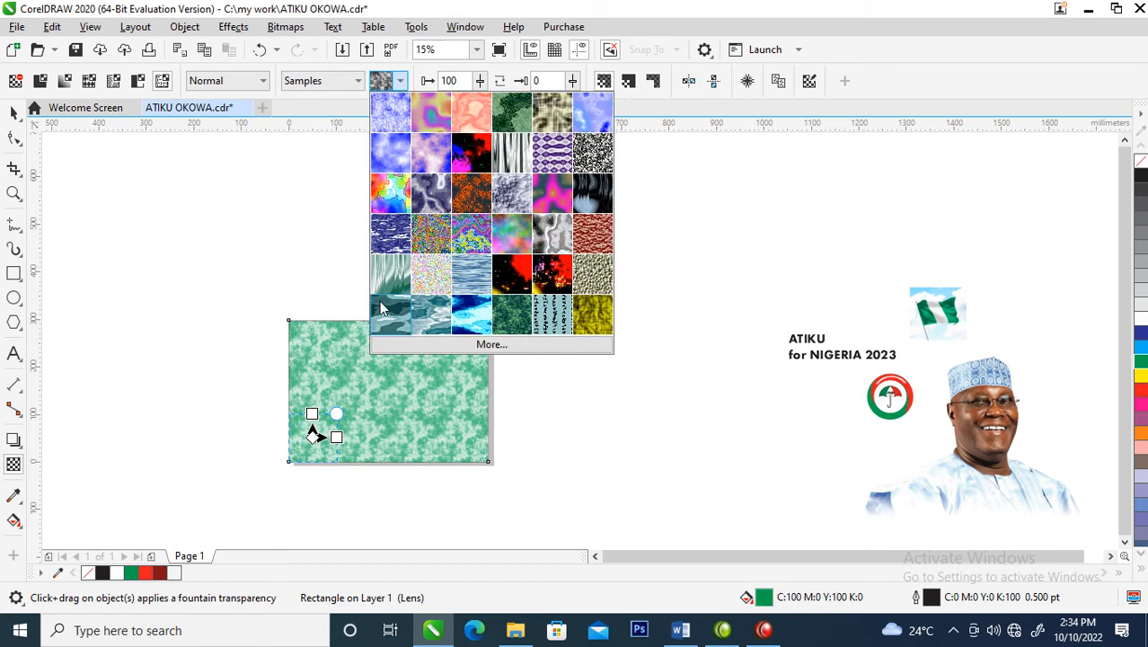
click(551, 112)
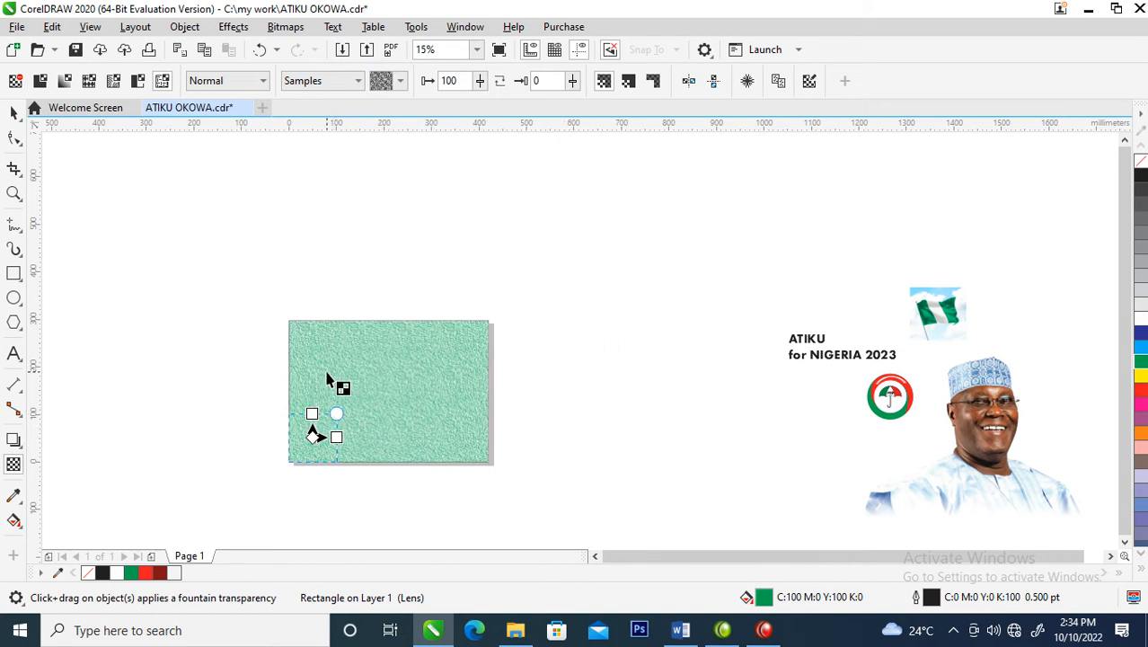
Move the textured rectangle horizontally to the right, leaving most of the page empty
key(space)
key(z)
drag(283, 311, 559, 441)
key(space)
mouse_move(312, 359)
mouse_down()
mouse_move(636, 372)
mouse_move(913, 364)
mouse_up()
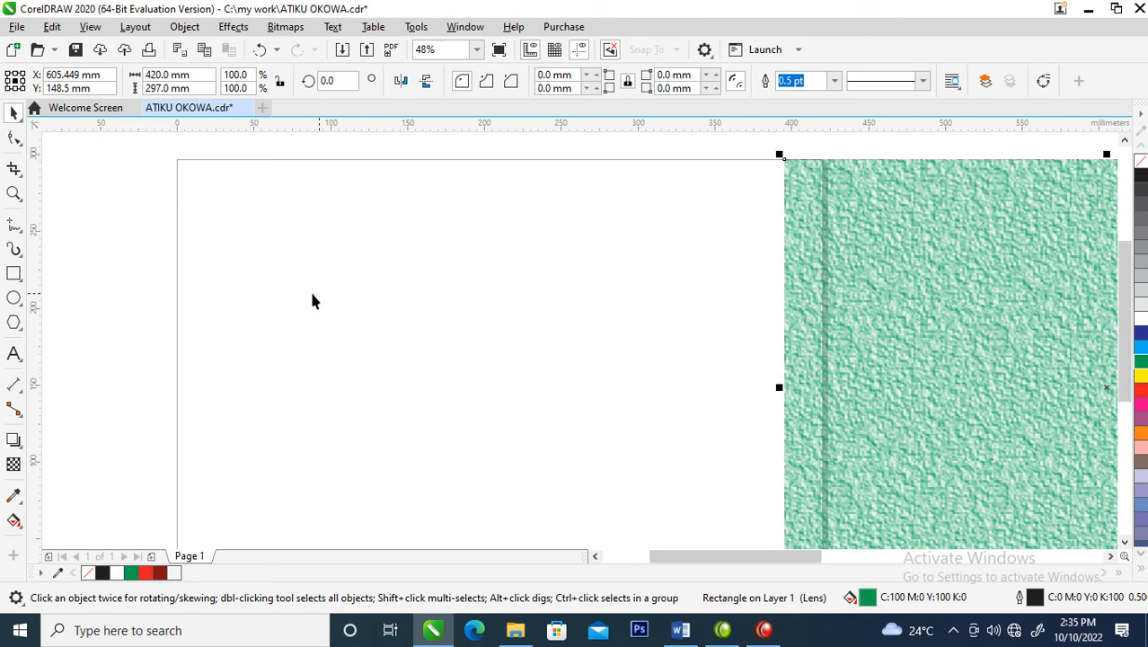
Create a second page-sized rectangle and fill it with green tinted with yellow, C73 M0 Y100 K0
double_click(12, 276)
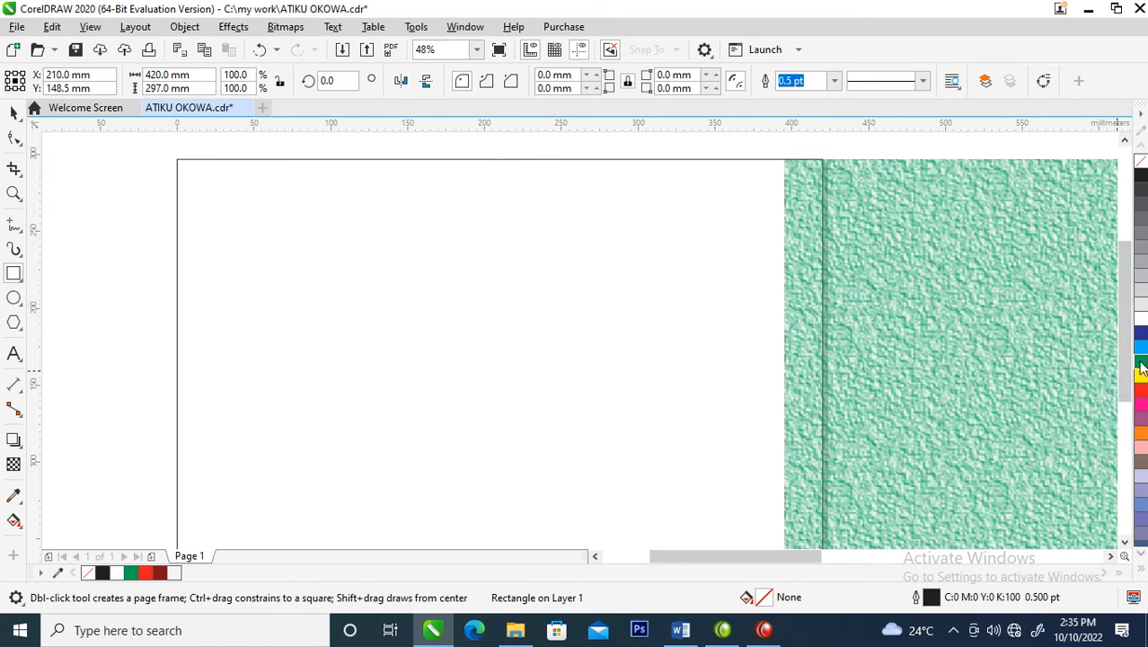
click(1141, 364)
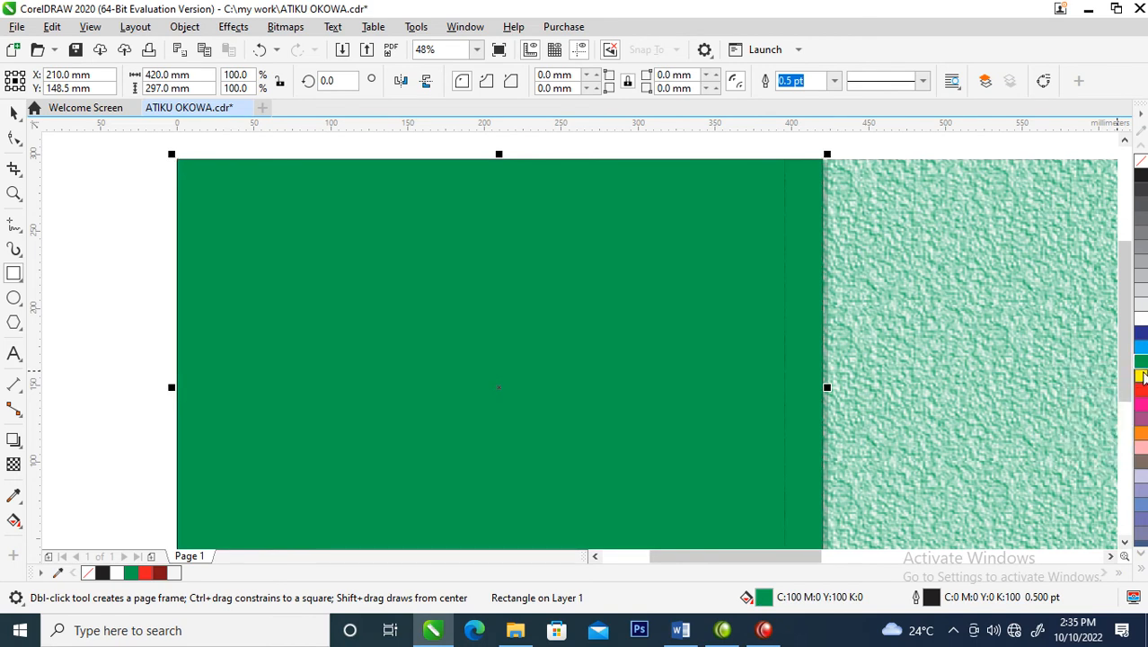
click(1142, 377)
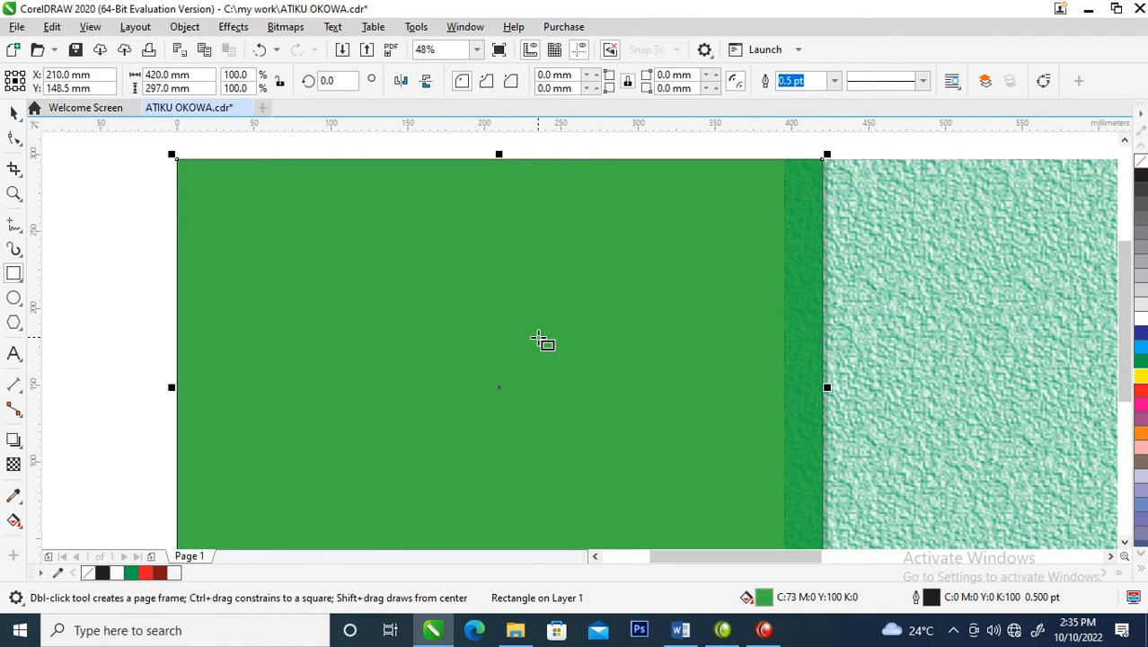
Darken the textured rectangle's uniform fill to a deep green, C95 M42 Y100 K50 (#205137)
click(13, 113)
click(944, 352)
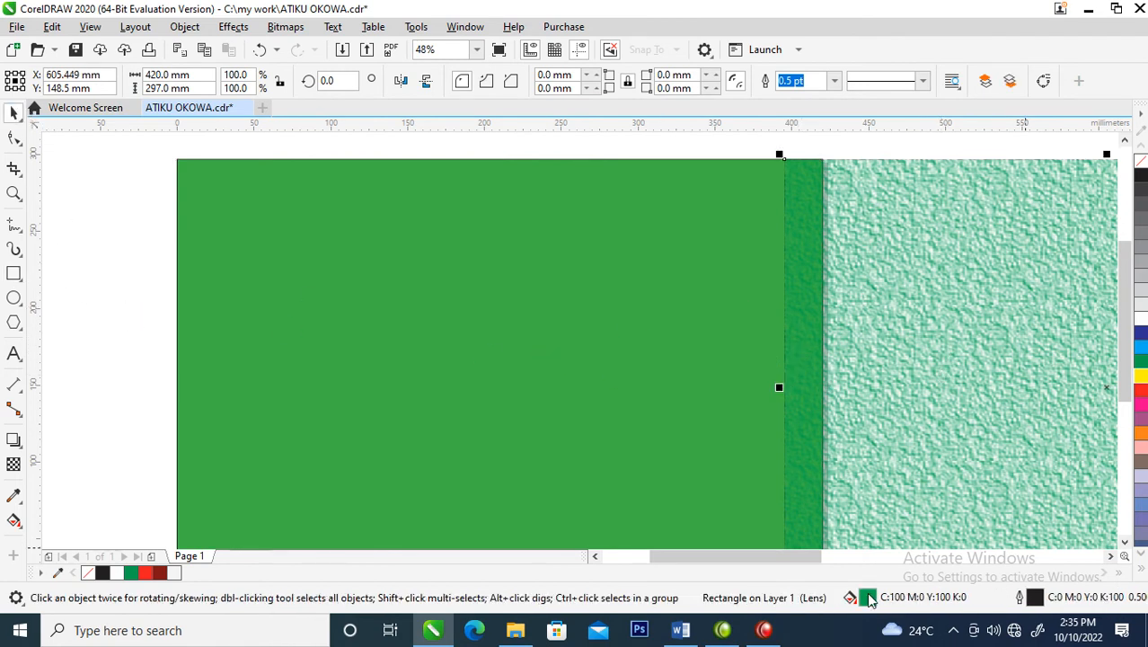
double_click(867, 597)
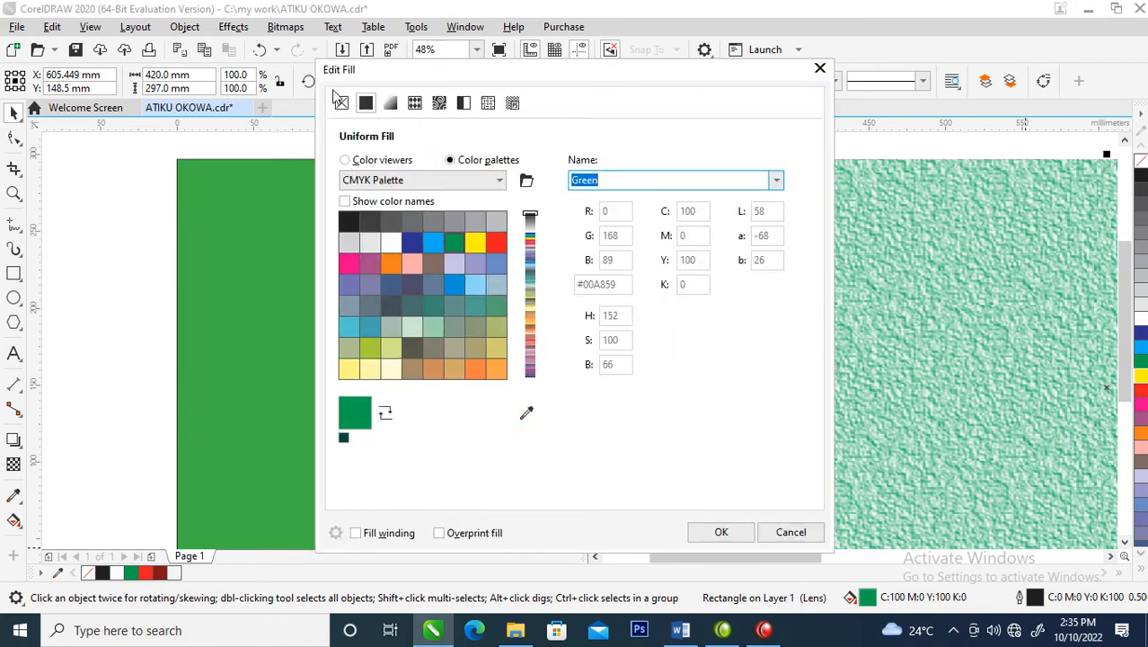
click(346, 160)
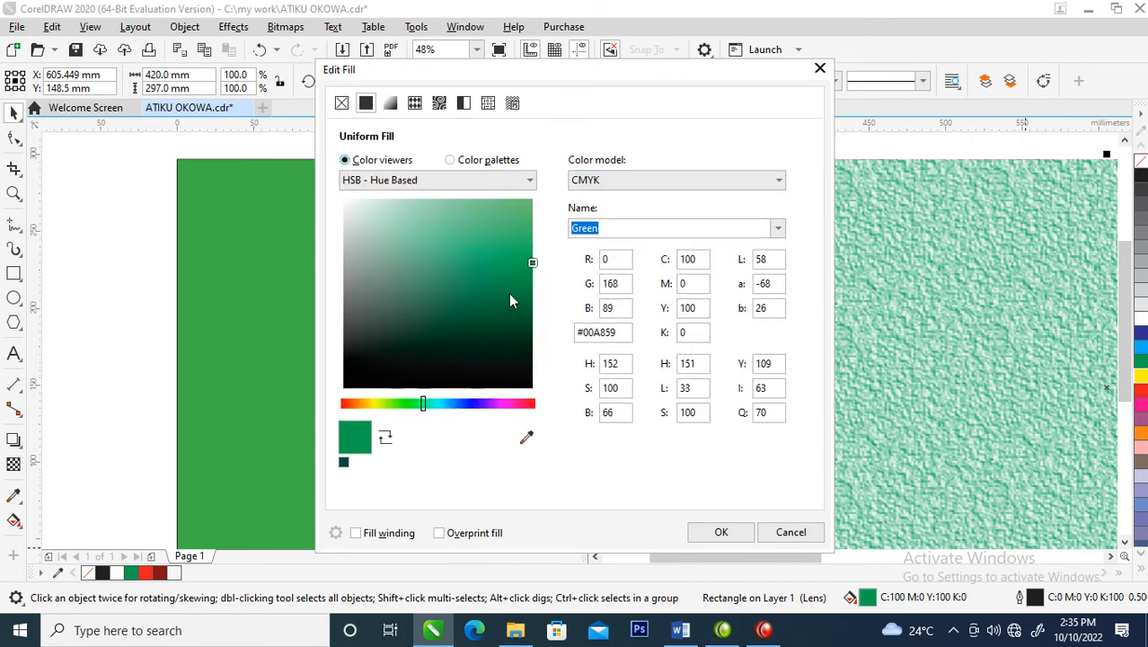
drag(533, 265, 527, 328)
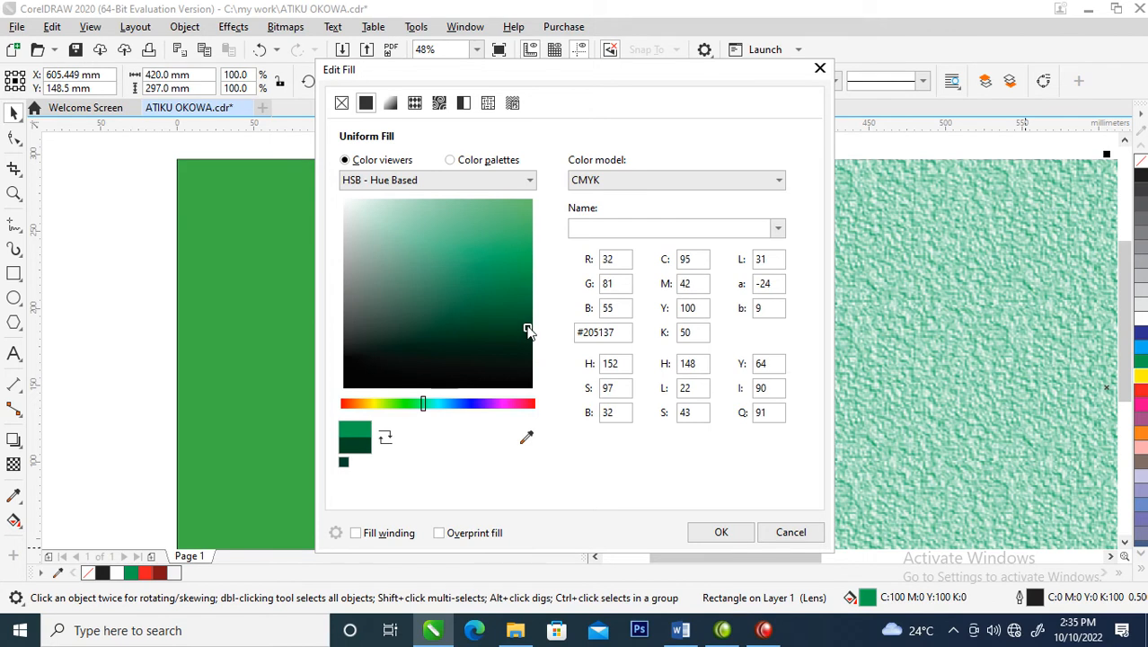
click(720, 532)
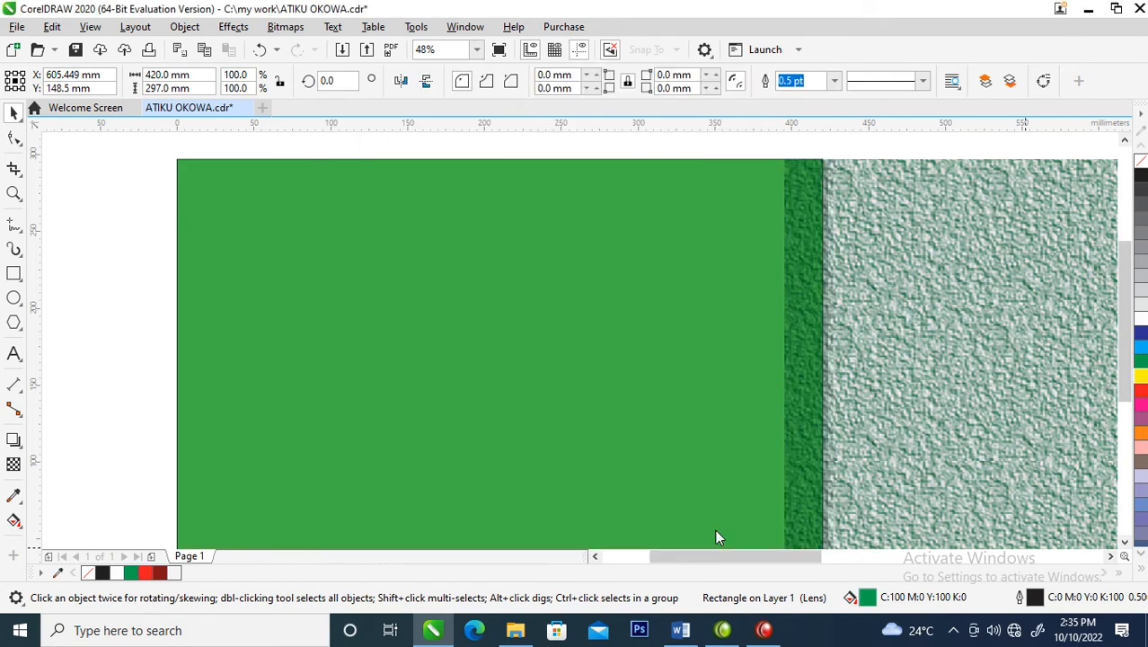
Align the textured rectangle's center horizontally and vertically with the plain green page rectangle
drag(947, 226, 745, 226)
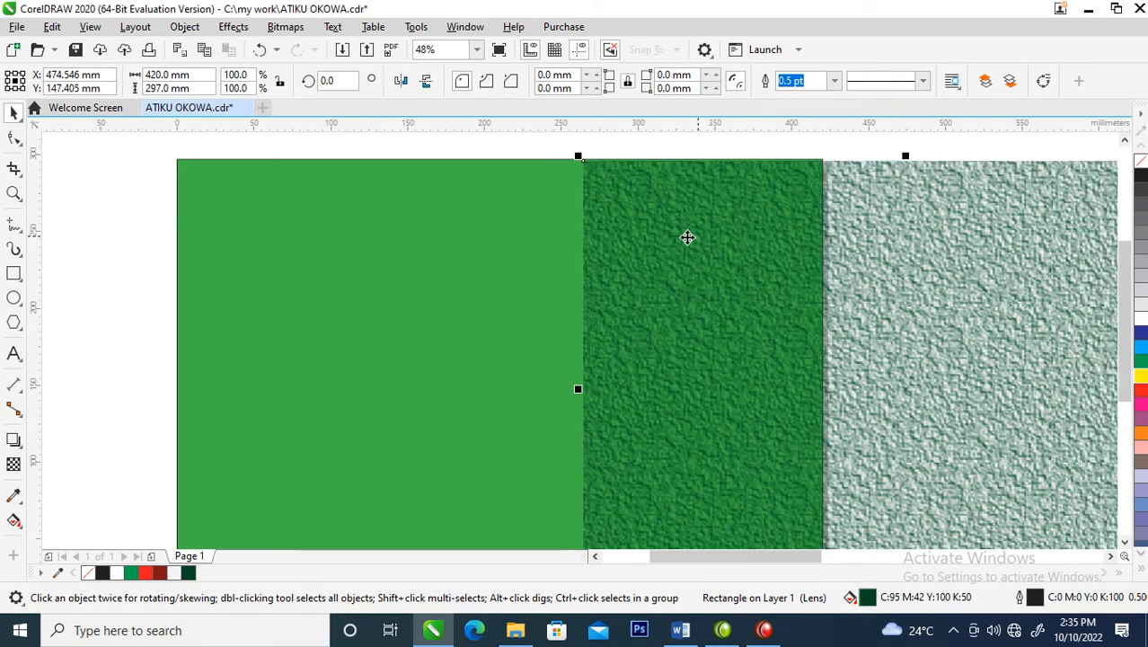
shift+click(463, 215)
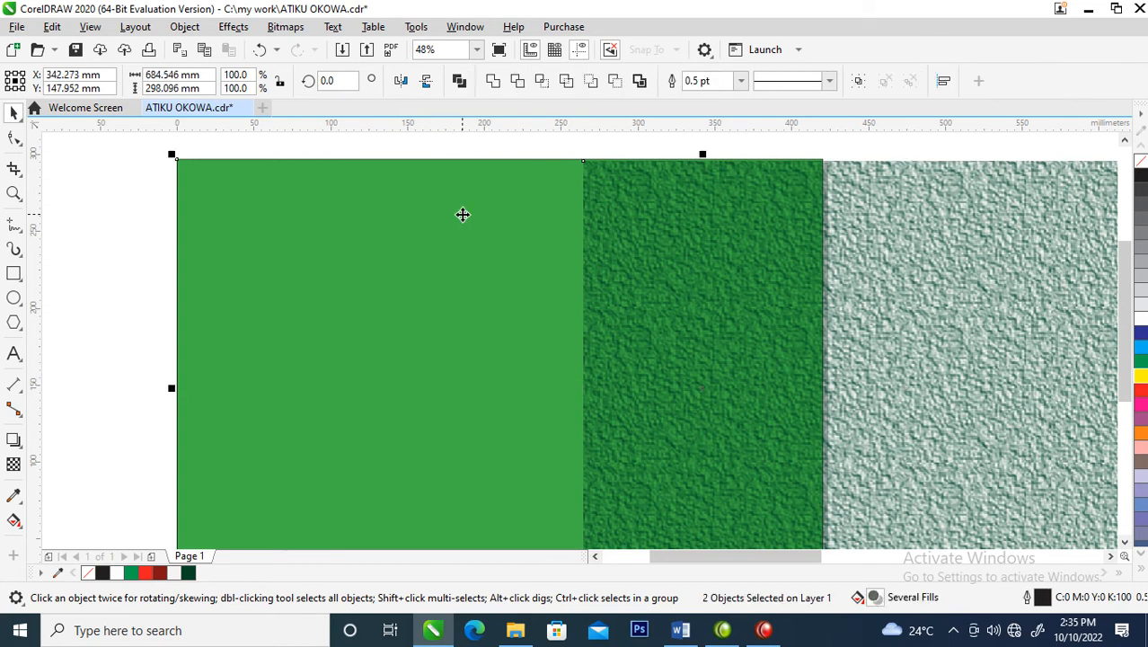
key(c)
key(e)
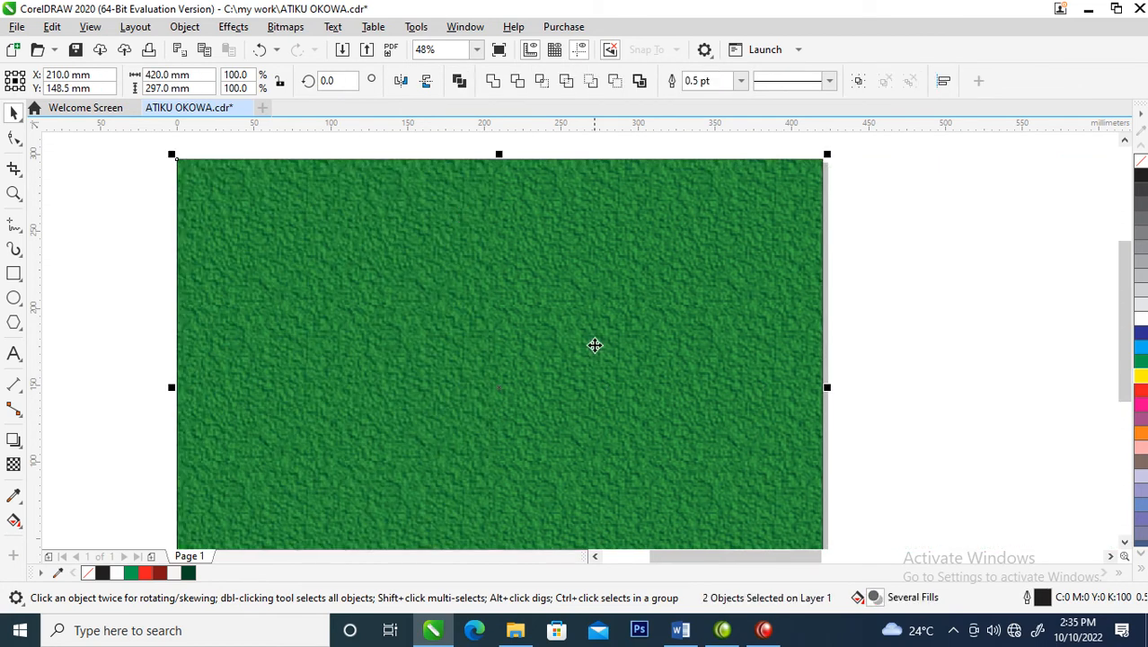
PowerClip the textured rectangle inside the plain green page rectangle
scroll(595, 343, down, 4)
key(z)
drag(450, 294, 699, 418)
scroll(697, 412, down, 6)
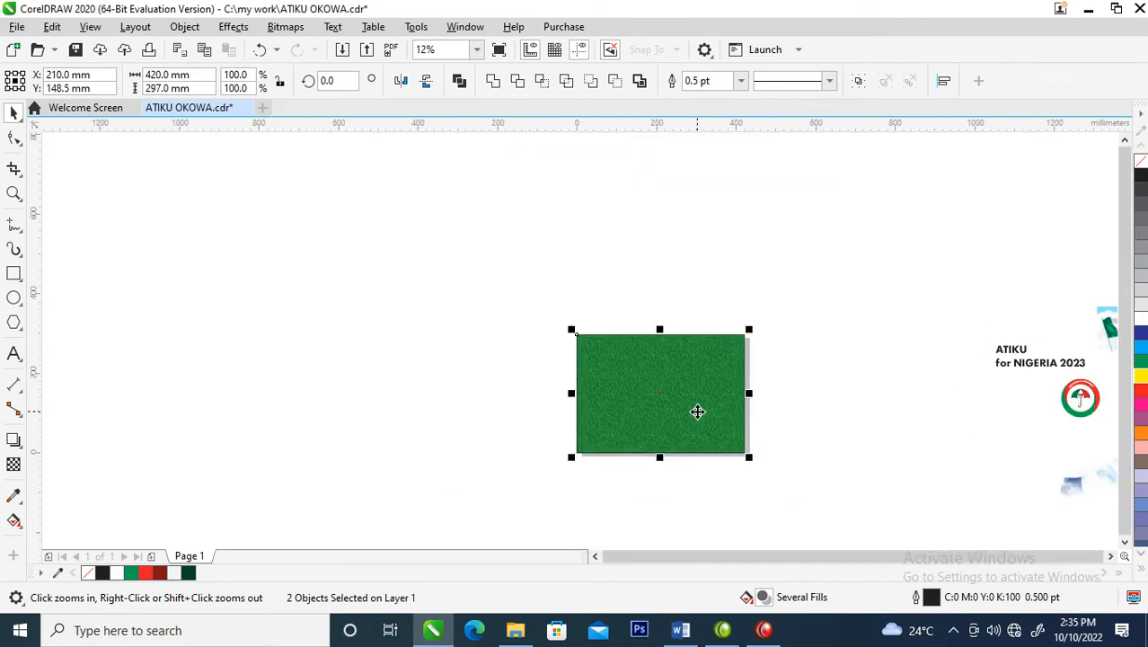
drag(590, 277, 1047, 449)
key(space)
drag(290, 377, 336, 360)
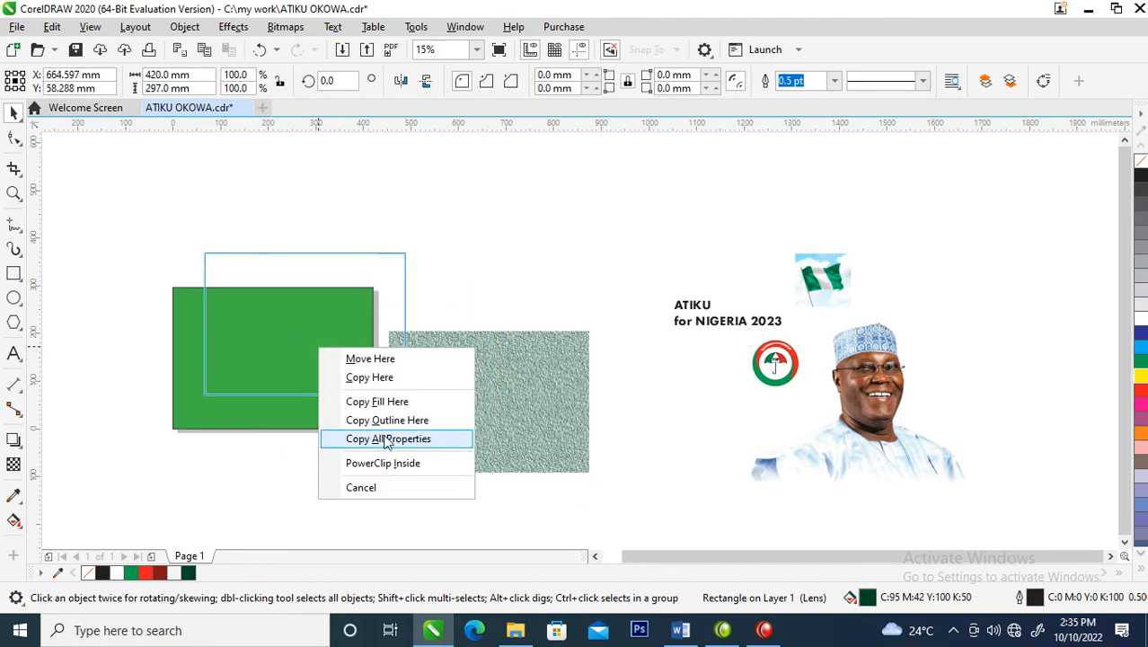
click(390, 462)
Reposition the clipped texture over the page and enlarge it to about 446 by 315 mm to cover the whole frame
ctrl+click(304, 303)
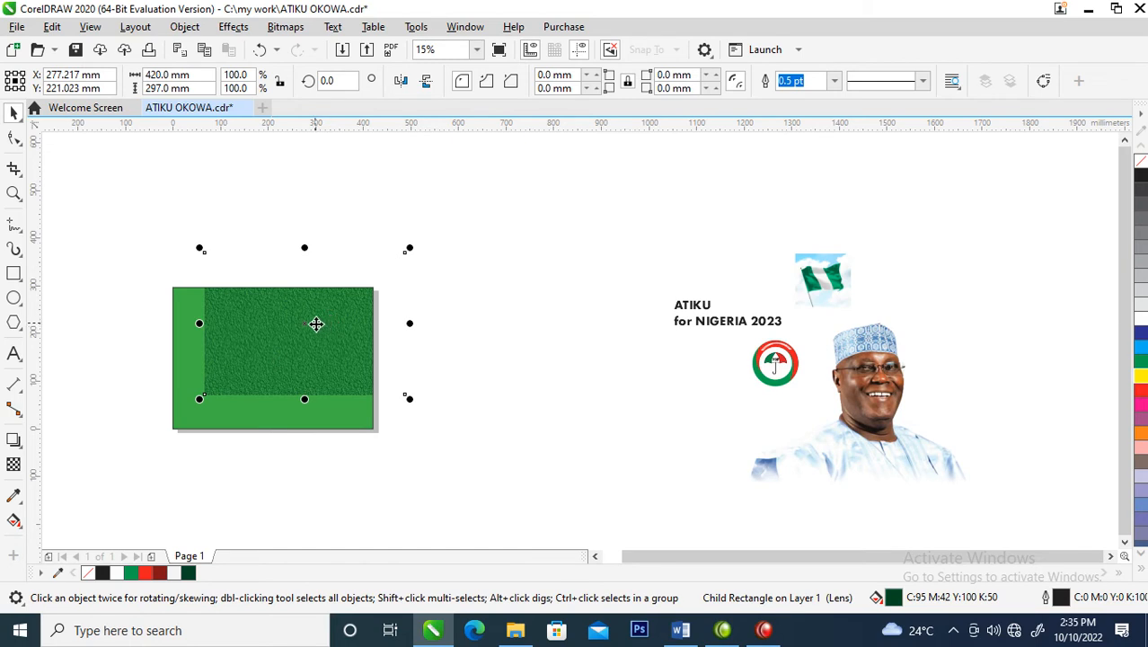
drag(318, 314, 285, 347)
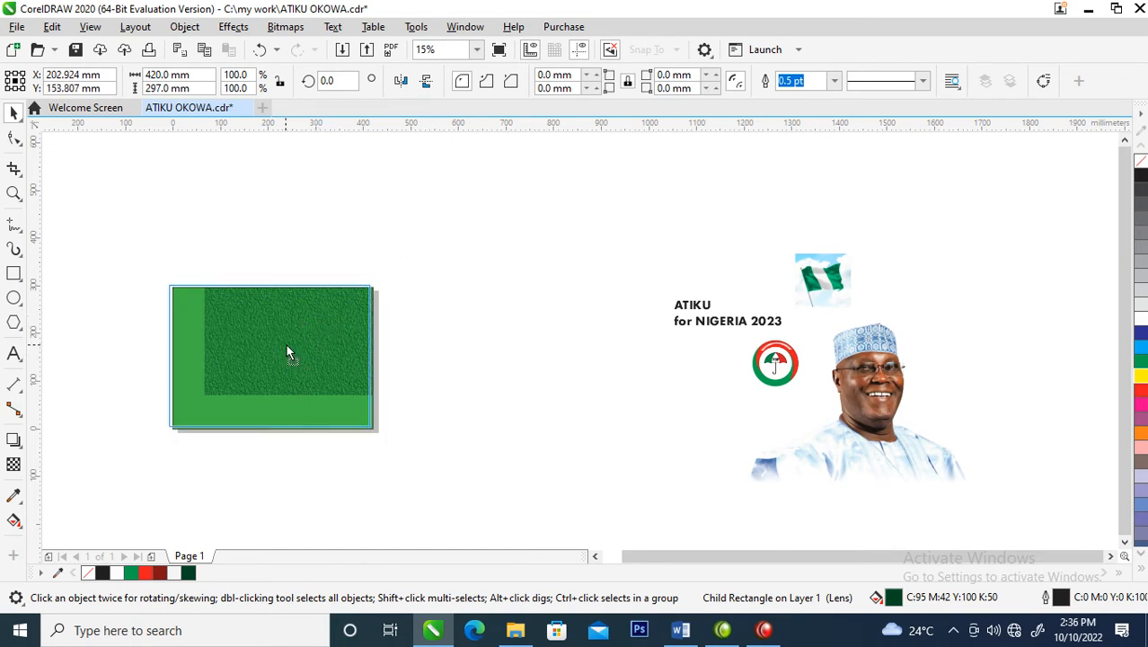
drag(378, 436, 390, 444)
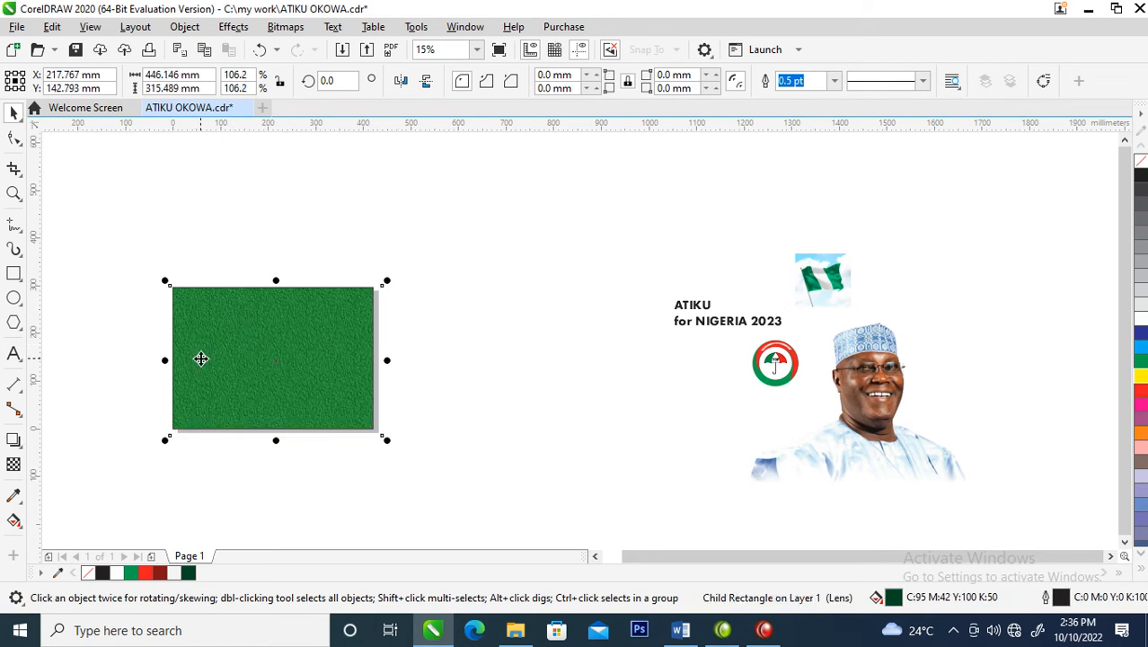
Bring the portrait group next to the page, ungroup it, and shift the portrait bitmap slightly up beside the green background
key(z)
drag(141, 223, 904, 501)
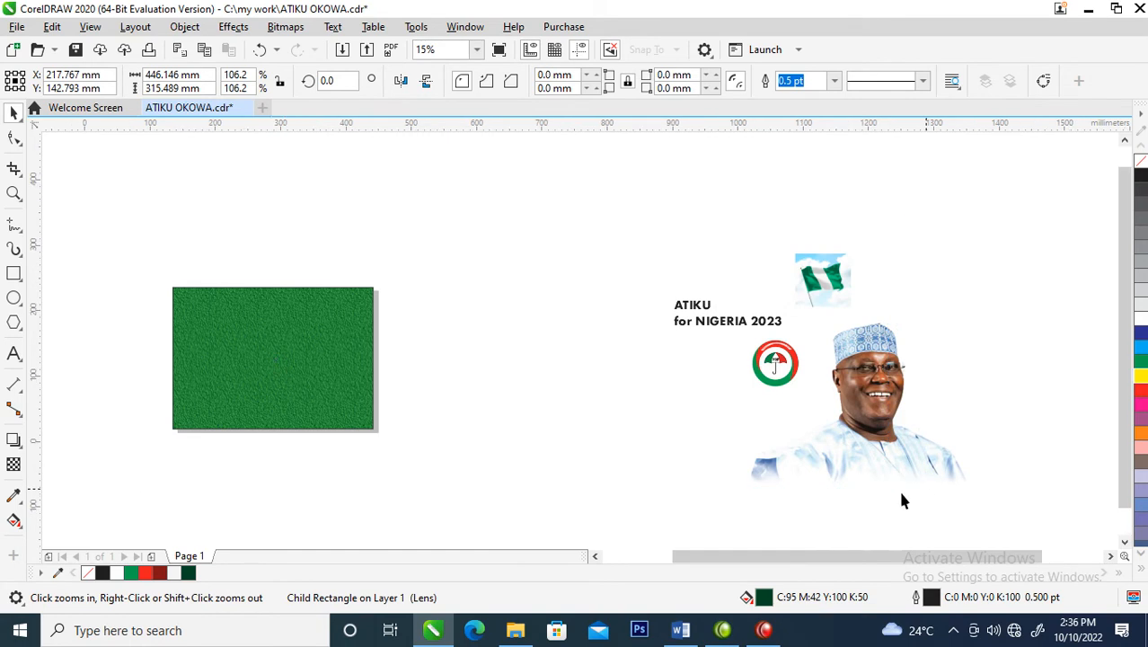
key(space)
drag(1033, 438, 557, 374)
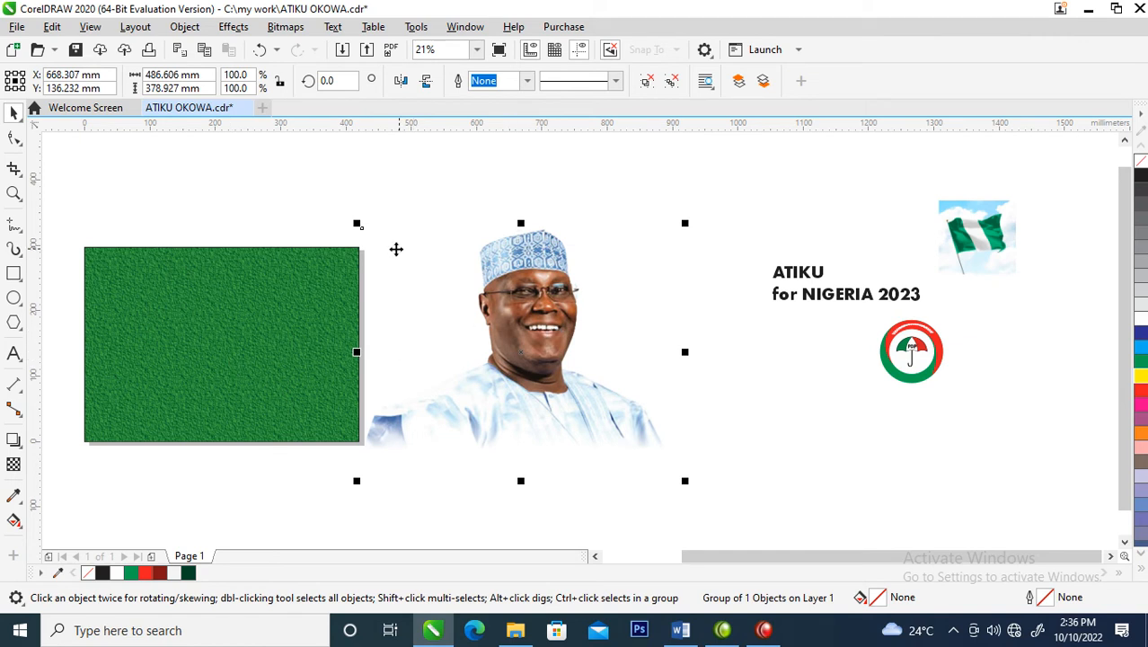
drag(557, 285, 598, 342)
click(671, 81)
drag(577, 418, 539, 316)
PowerClip the portrait bitmap inside the green textured page rectangle
click(185, 26)
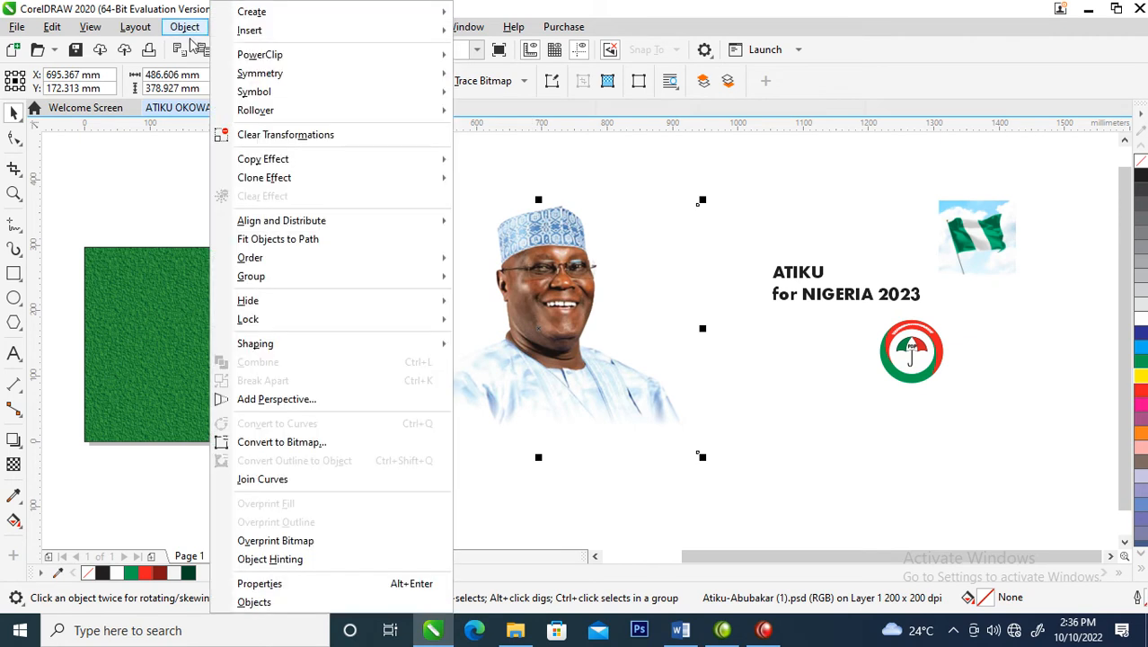
mouse_move(288, 59)
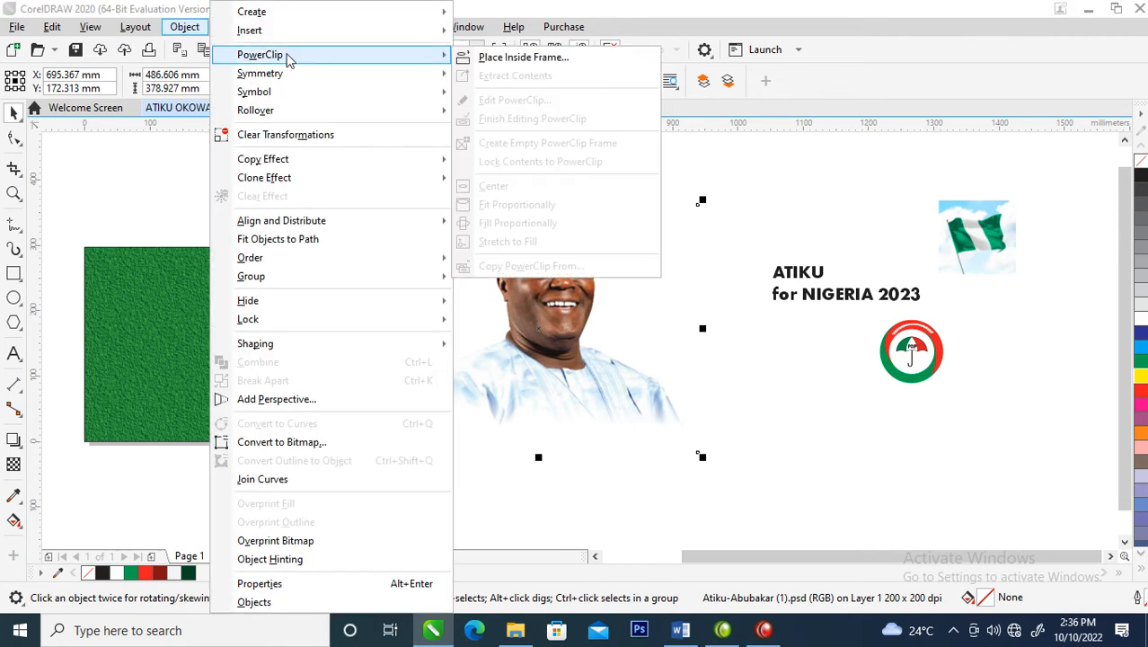
click(555, 57)
click(195, 279)
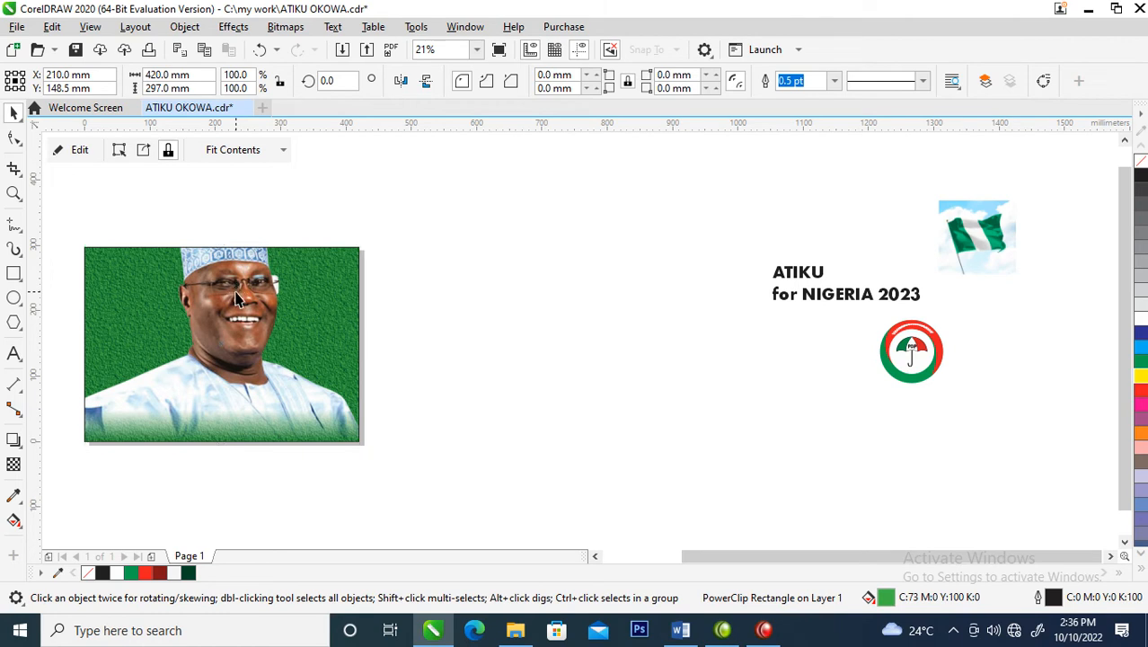
Scale the portrait inside the PowerClip frame to about 355 by 277 mm and move it into the poster's lower-left corner
ctrl+click(236, 302)
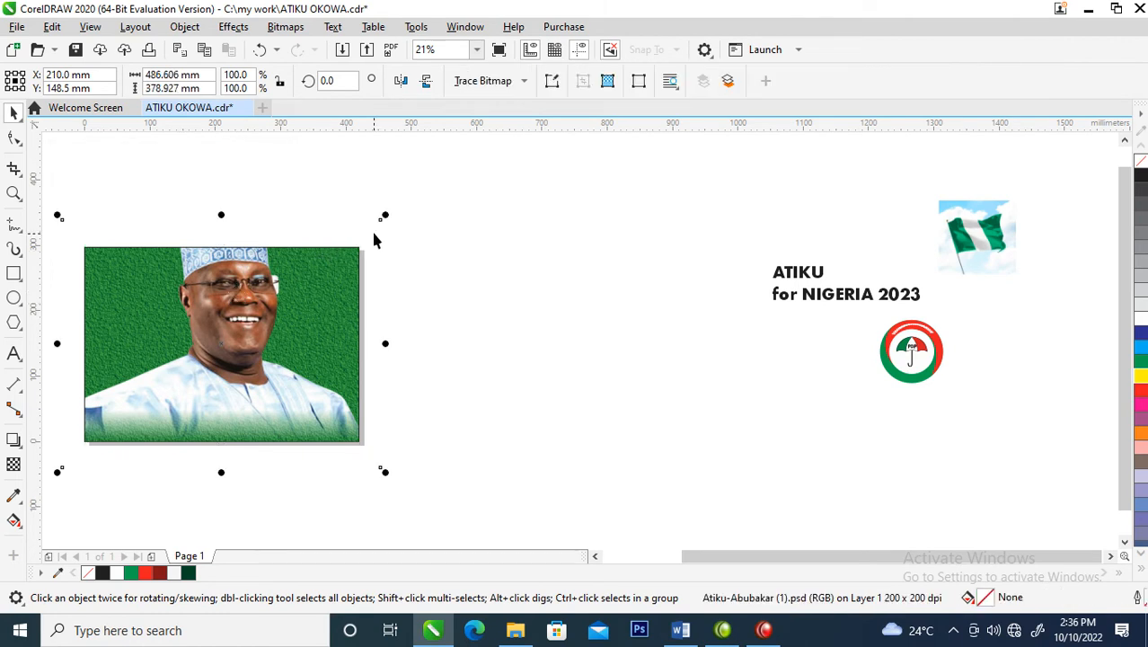
drag(384, 217, 314, 266)
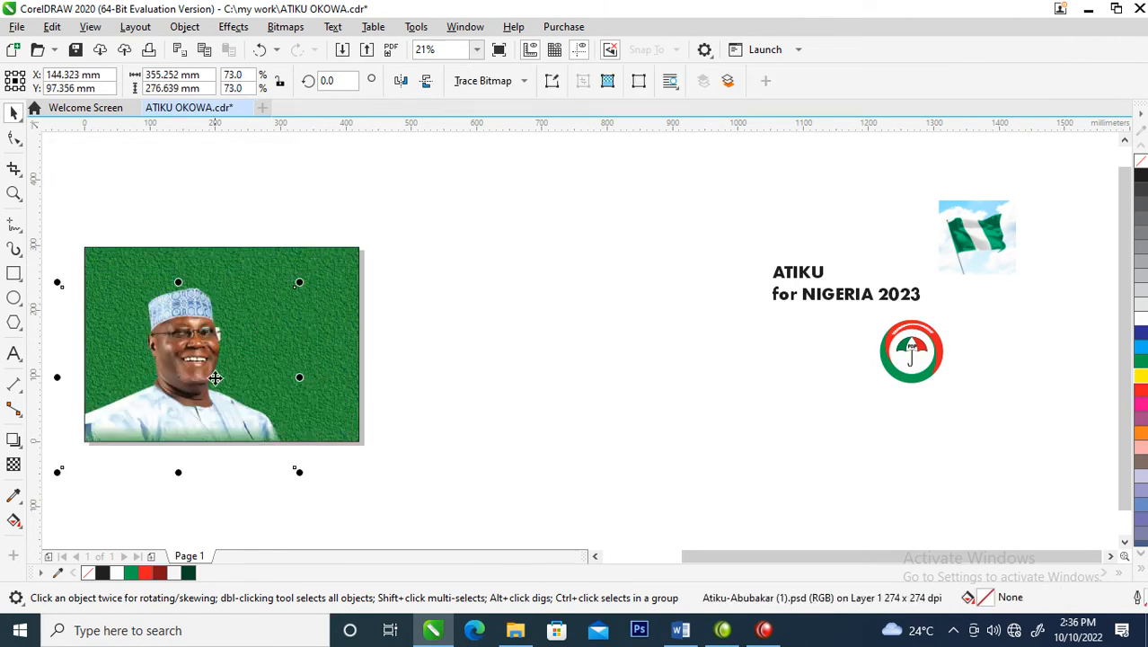
drag(209, 376, 244, 328)
mouse_move(187, 351)
mouse_down()
mouse_move(171, 346)
mouse_move(181, 338)
mouse_up()
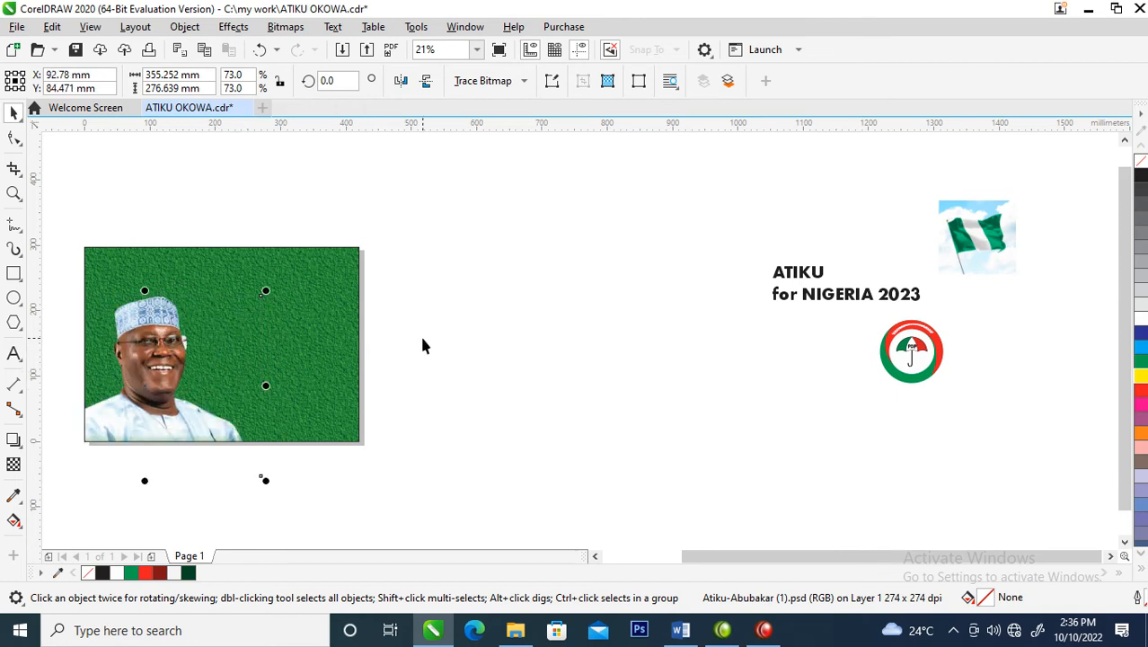
Place the "ATIKU for NIGERIA 2023" slogan on the green background beside the portrait and fill it white
scroll(539, 340, down, 3)
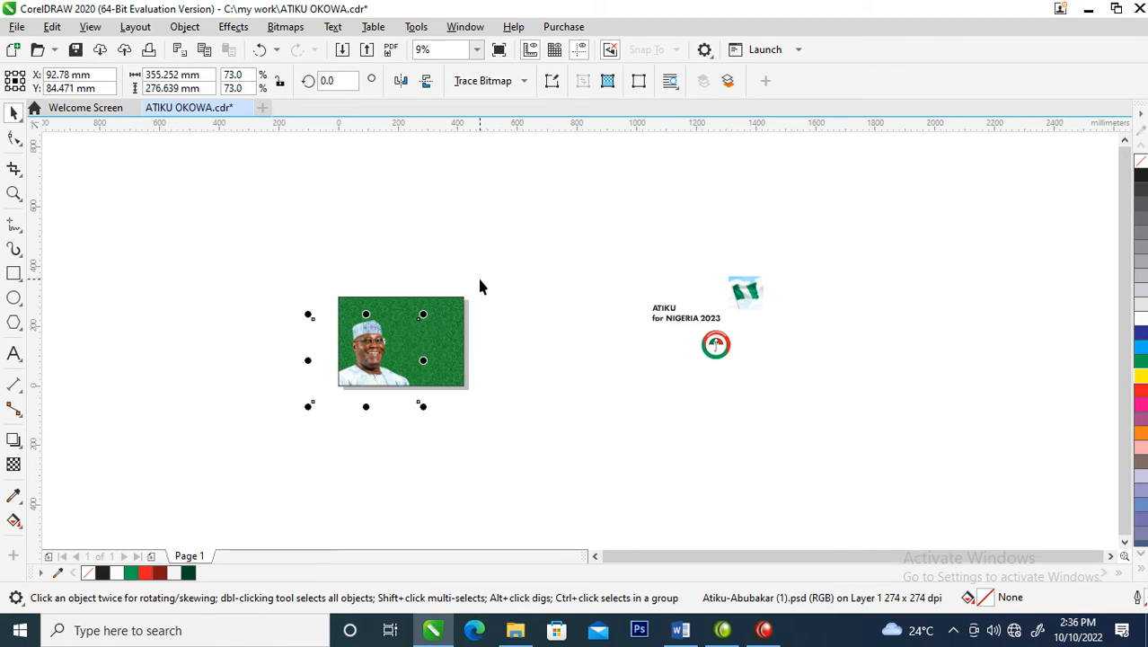
key(z)
drag(245, 235, 808, 441)
key(space)
drag(889, 319, 436, 335)
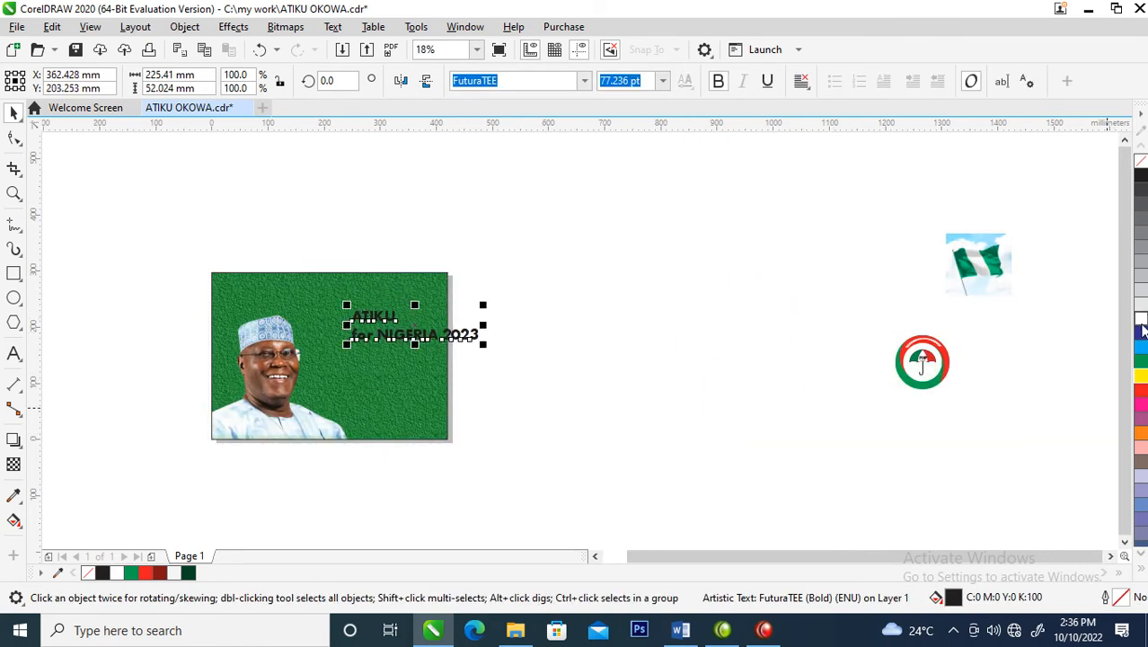
Place the PDP logo on the poster below the slogan and shrink it to about 46 mm across
drag(781, 313, 1029, 453)
drag(364, 387, 363, 385)
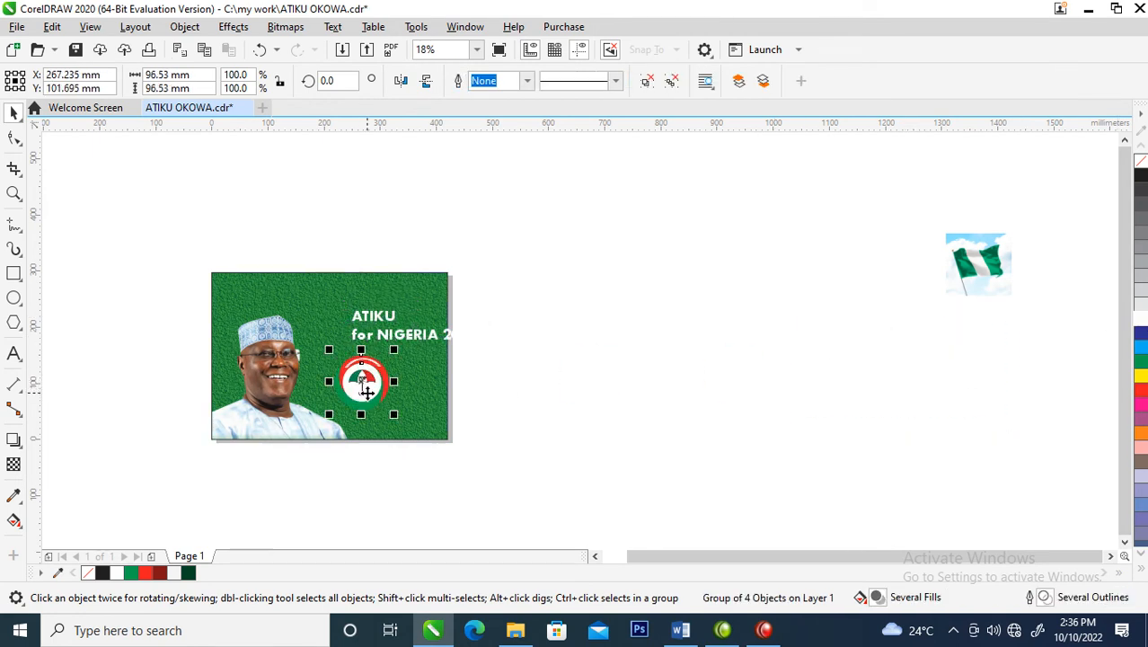
key(z)
drag(197, 256, 562, 448)
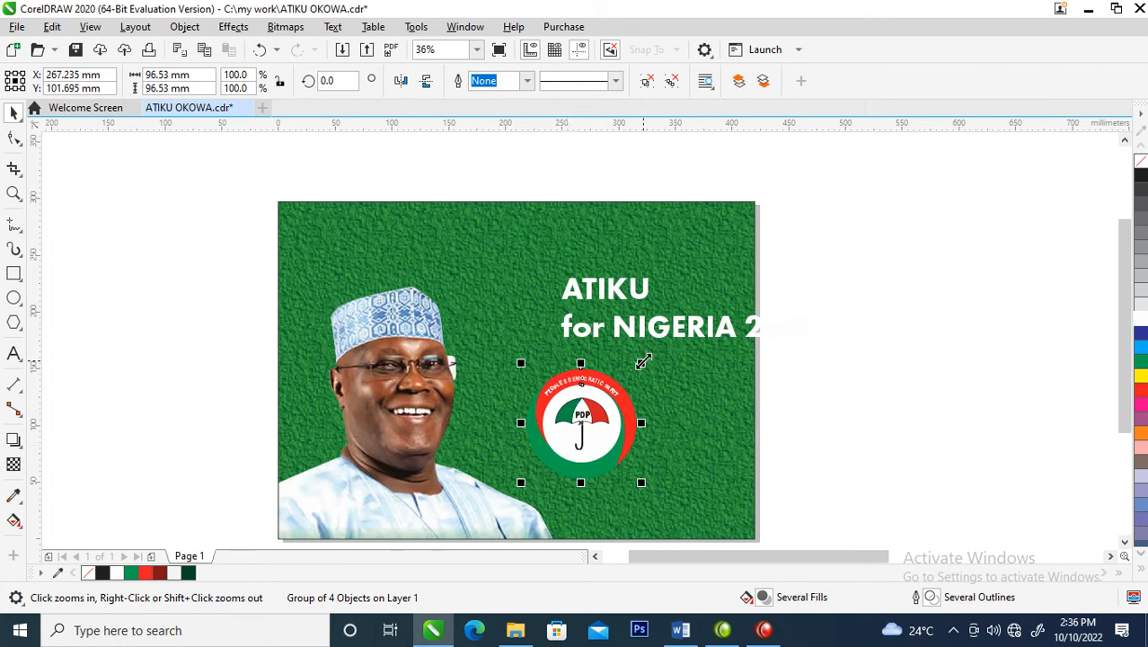
drag(643, 362, 600, 430)
click(598, 447)
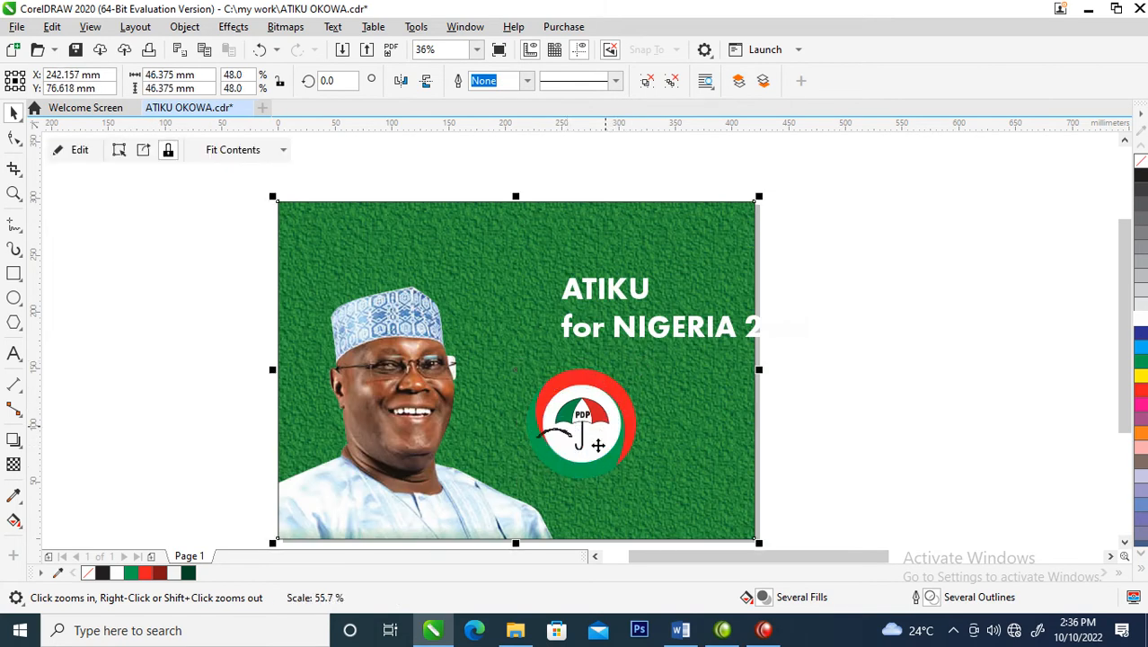
drag(815, 381, 459, 517)
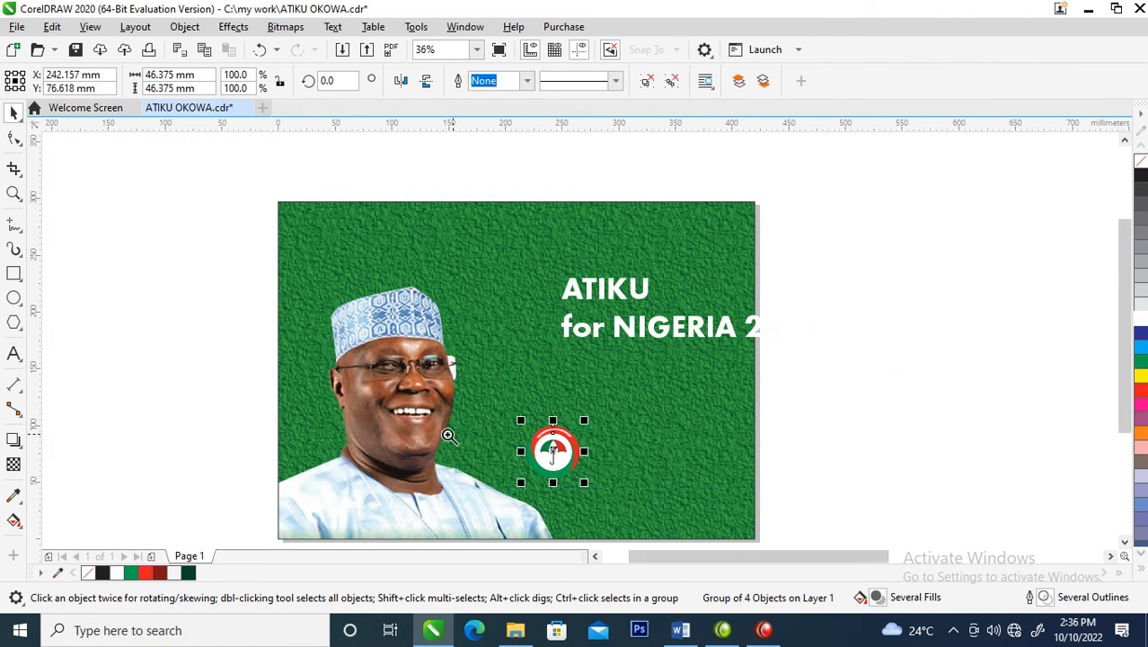
Draw a circle about 54 mm in diameter over the PDP logo and fill it white
key(z)
drag(487, 381, 667, 509)
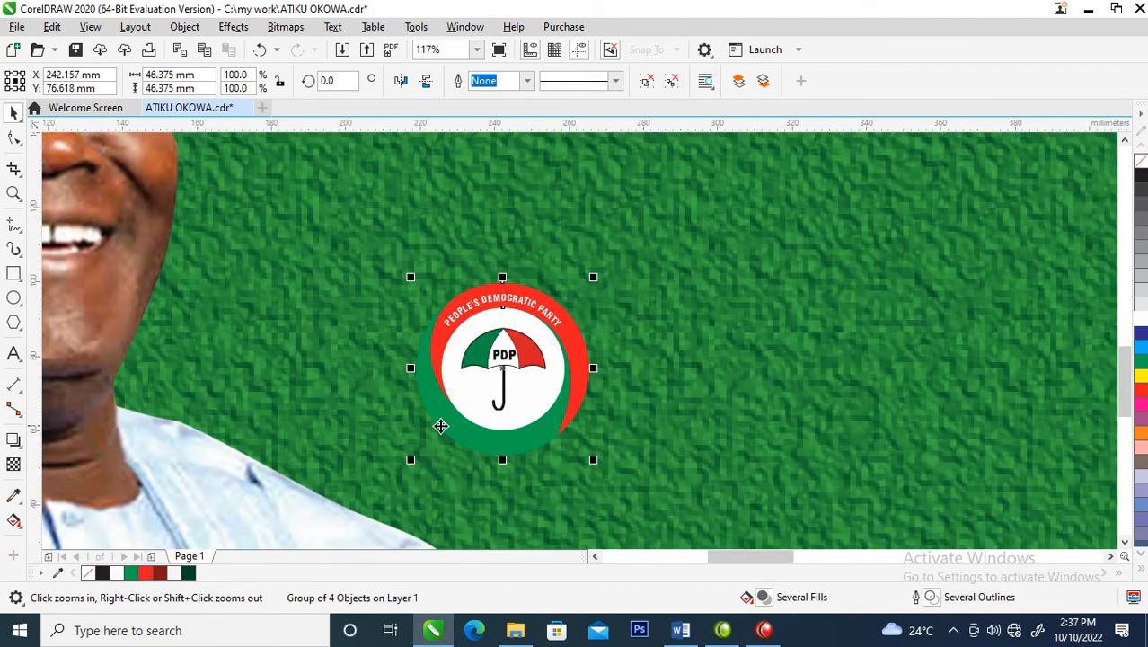
click(14, 298)
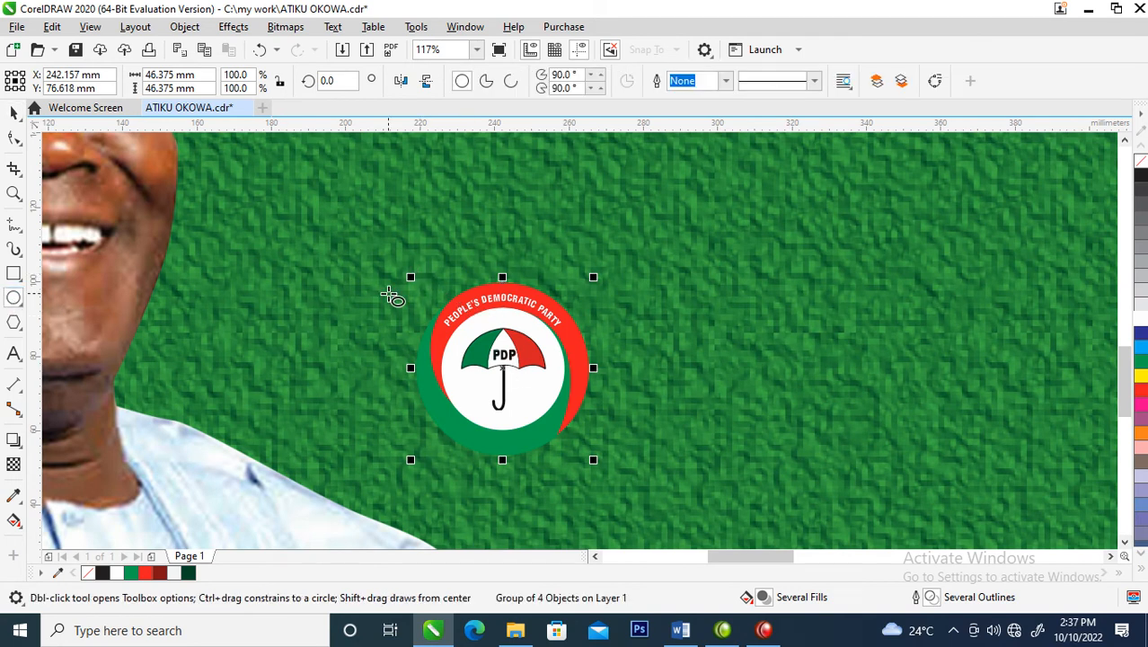
drag(371, 276, 575, 478)
key(space)
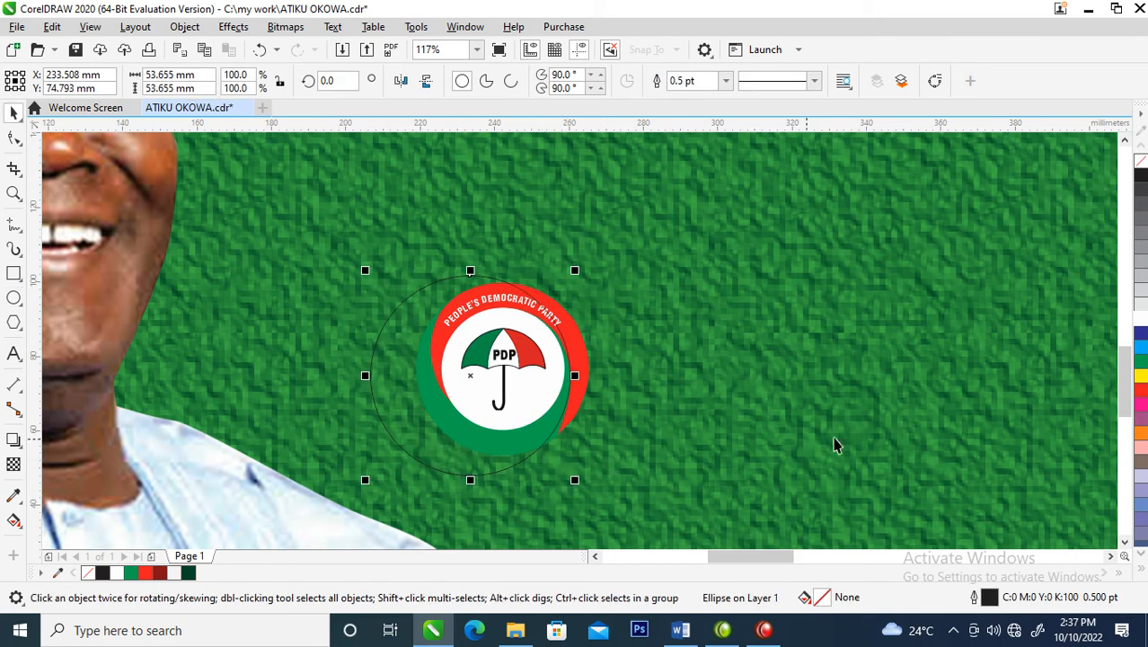
click(1141, 319)
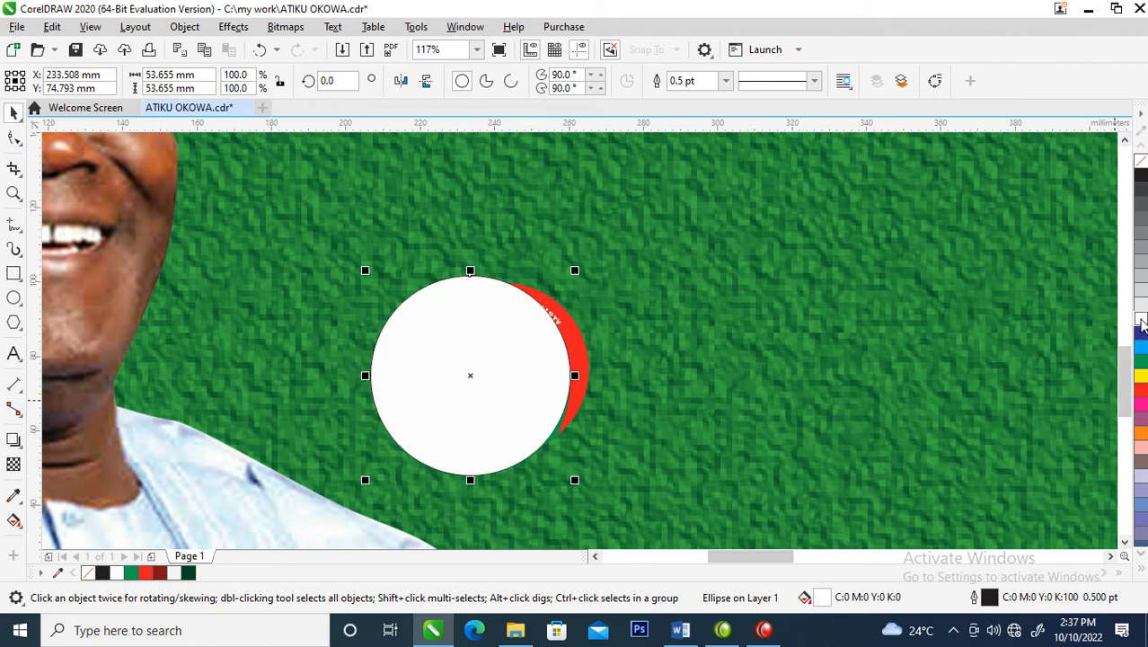
Centre the white circle on the PDP logo and send it behind the logo
shift+click(564, 321)
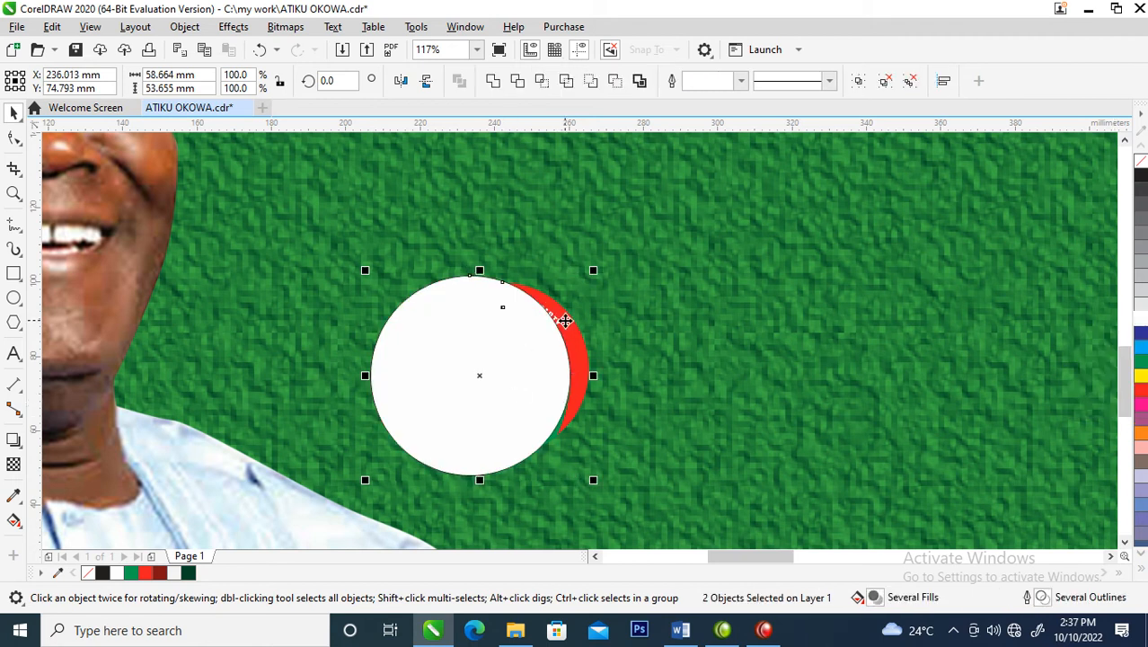
key(c)
key(e)
click(594, 235)
click(548, 368)
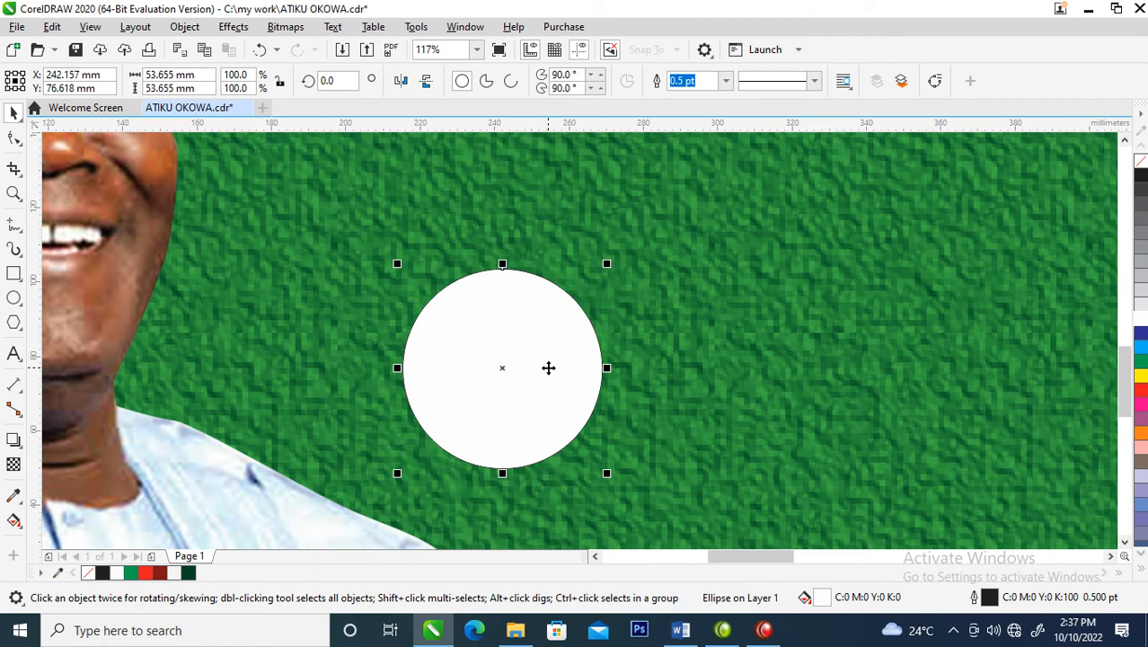
key(ctrl+Next)
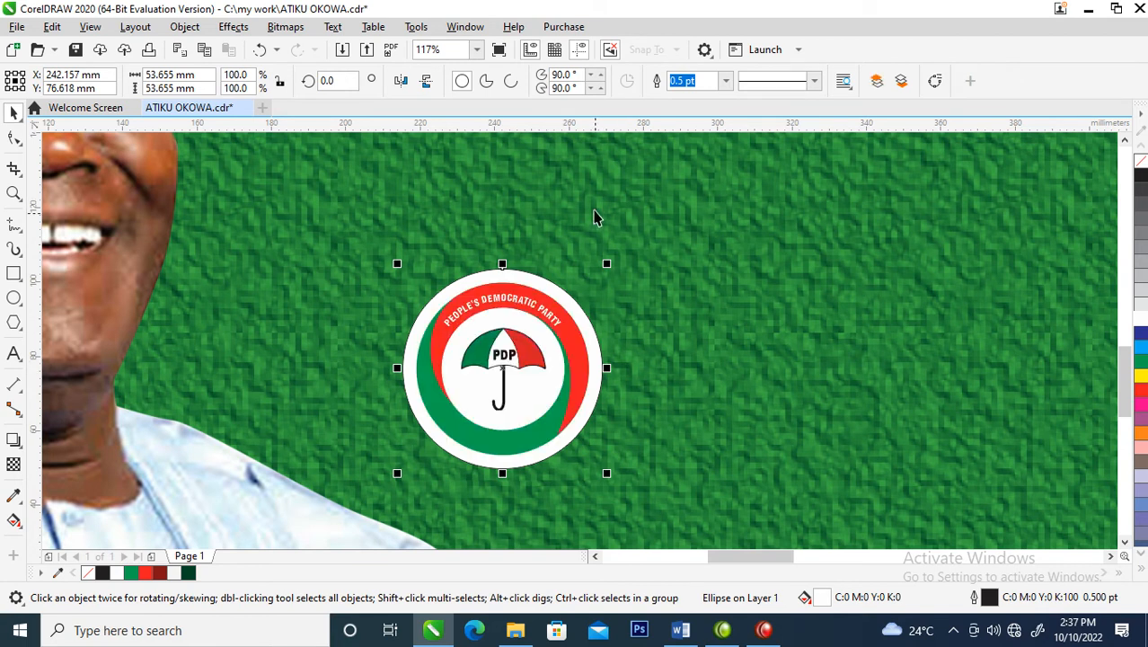
Shrink the white circle to about 50 mm with no outline and group it with the PDP logo
drag(610, 262, 616, 266)
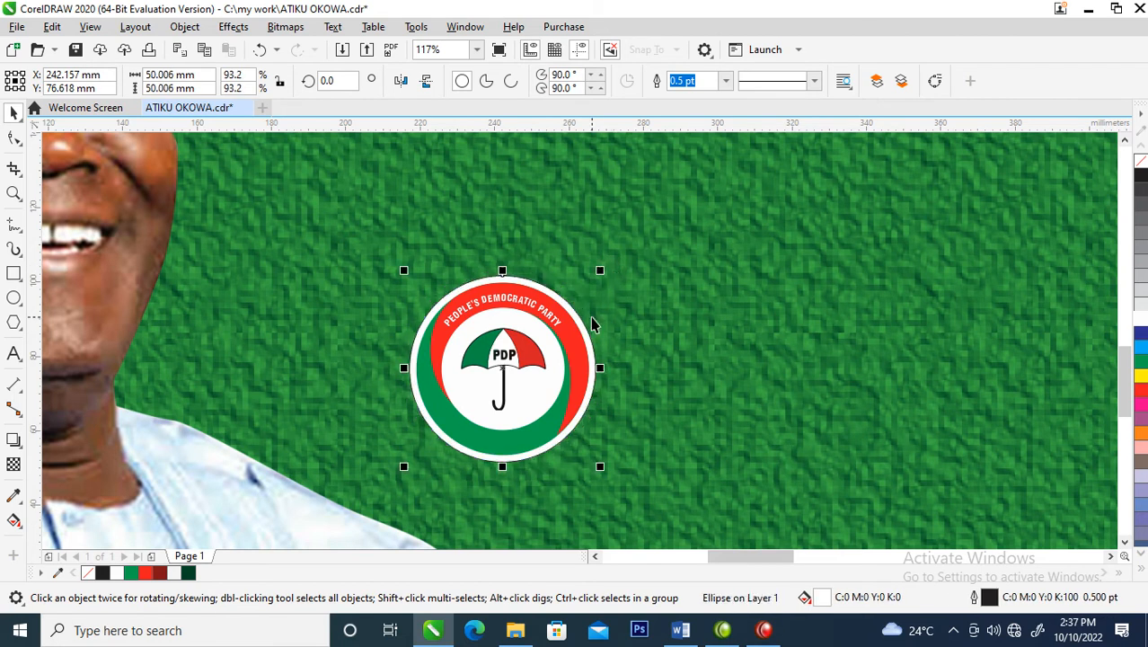
right_click(1141, 160)
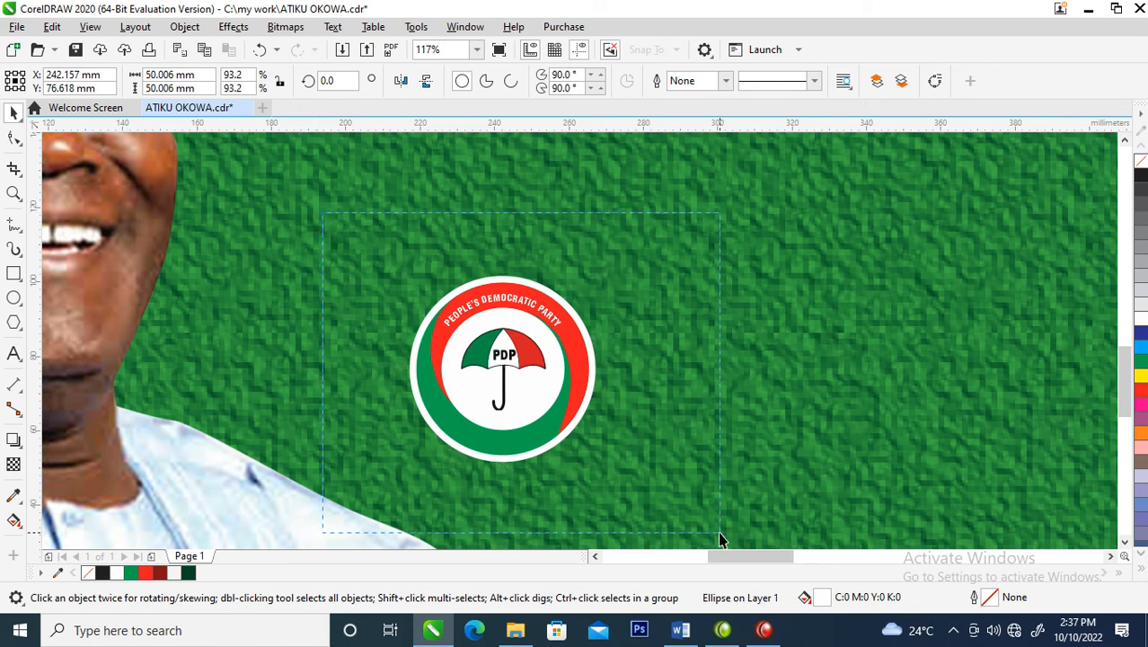
key(ctrl+a)
key(ctrl+g)
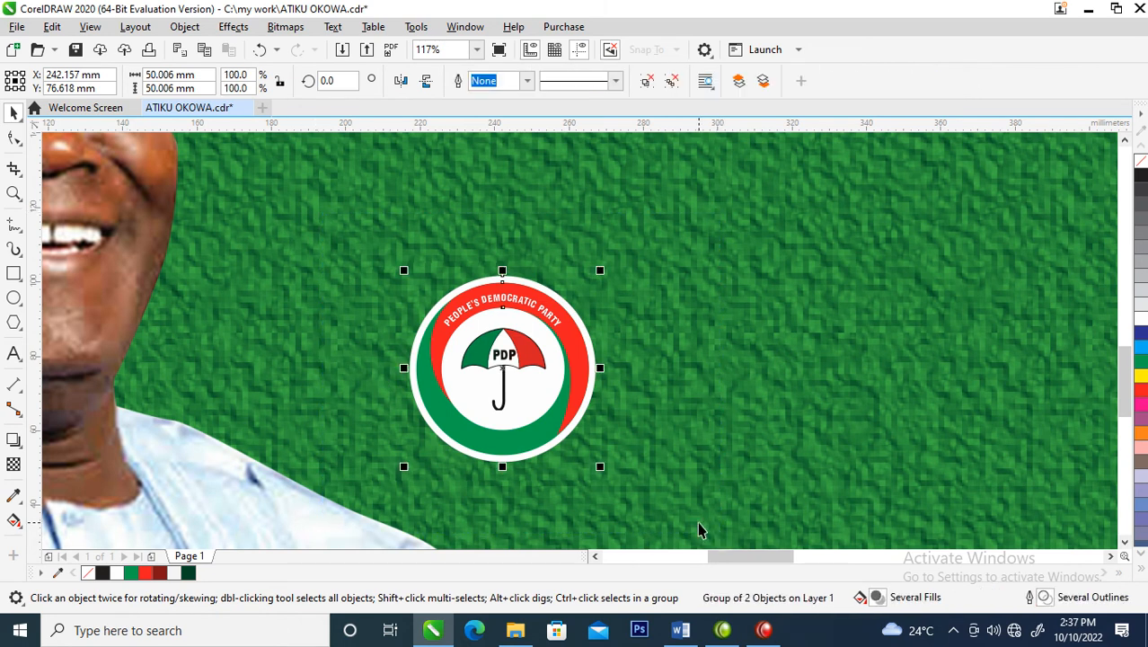
Move the slogan to the poster's lower-right area and place a duplicate of it above the portrait
scroll(697, 521, down, 5)
key(F2)
drag(528, 366, 818, 547)
drag(698, 285, 504, 232)
right_click(503, 226)
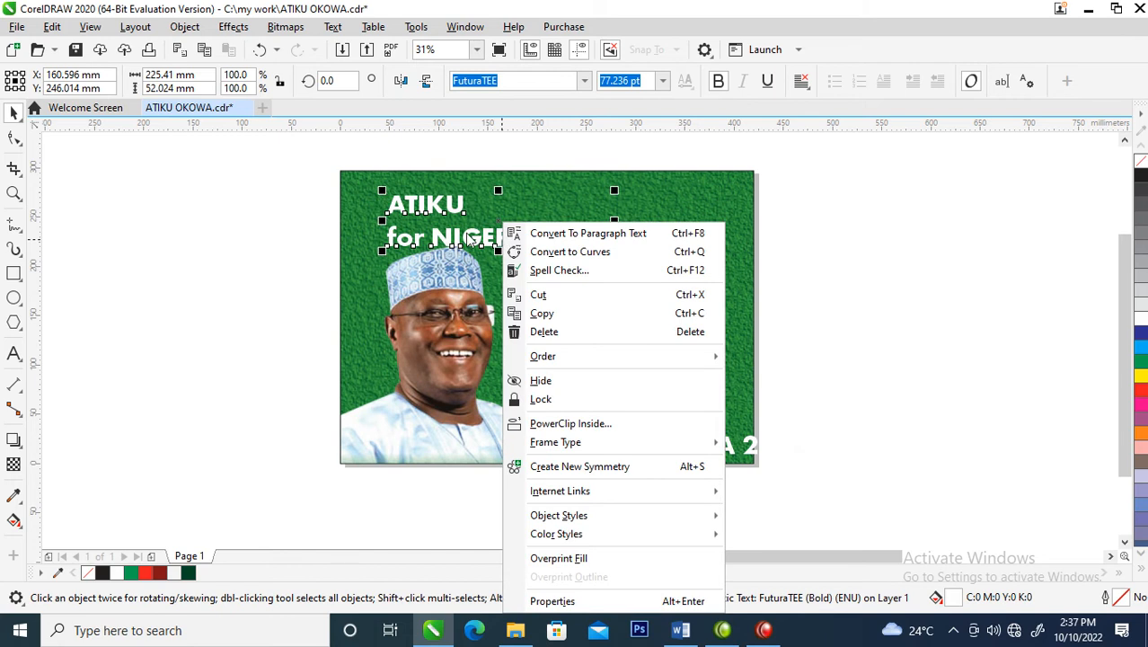
key(Escape)
Replace the text of the upper slogan copy with "Solution"
double_click(466, 235)
key(ctrl+a)
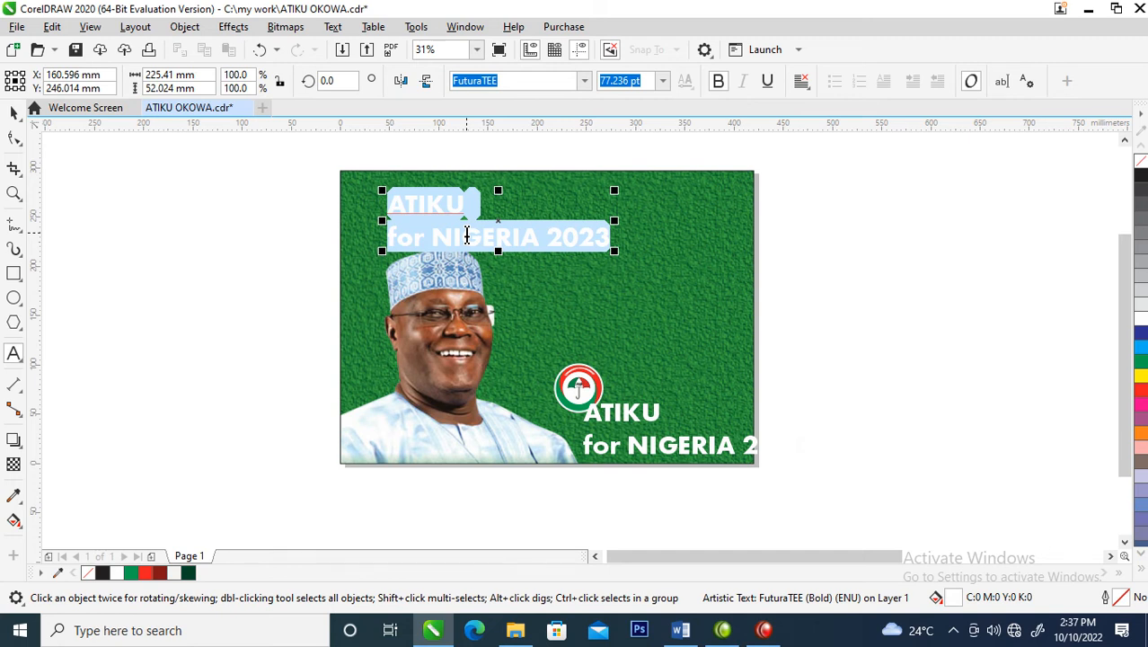
click(466, 236)
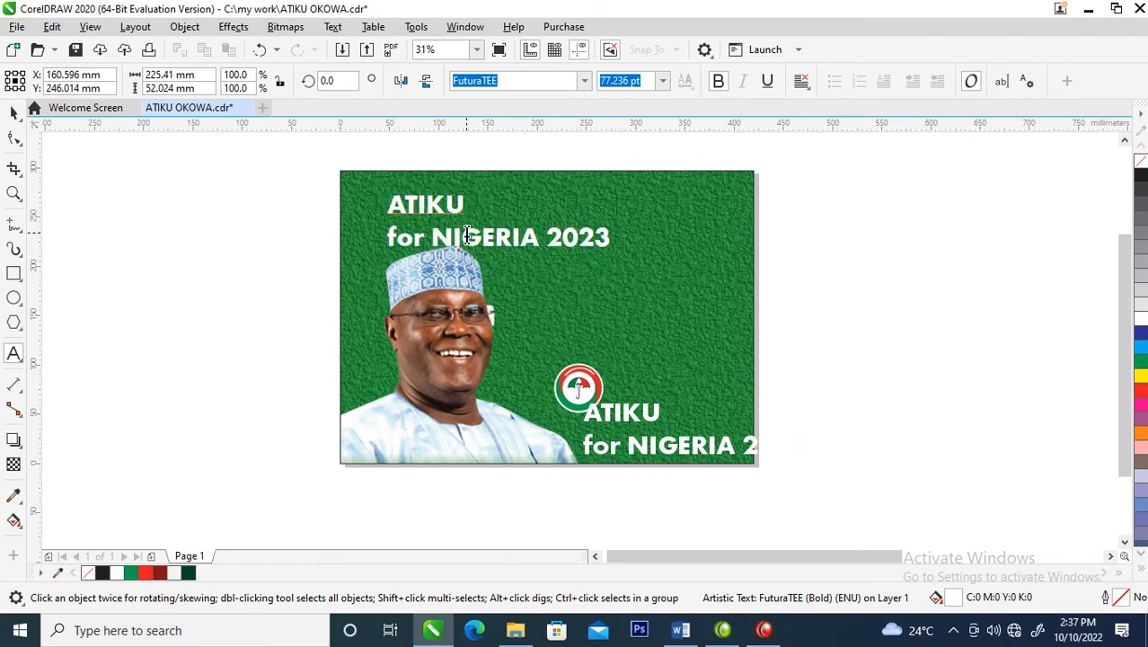
key(ctrl+a)
text(S)
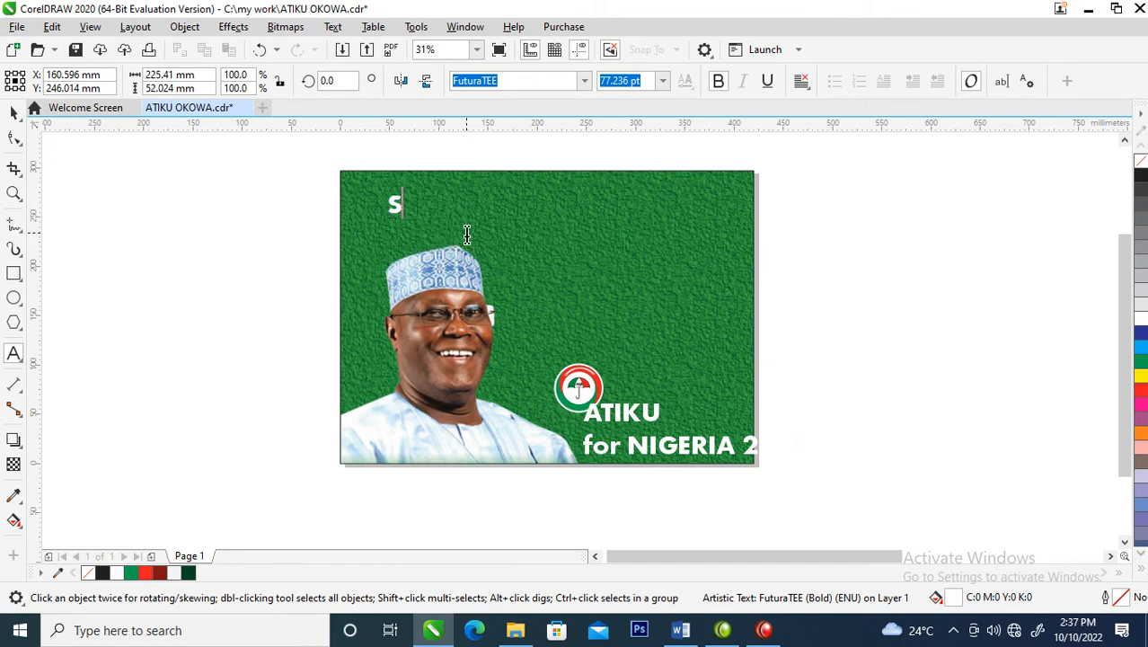
text(olution)
key(ctrl+space)
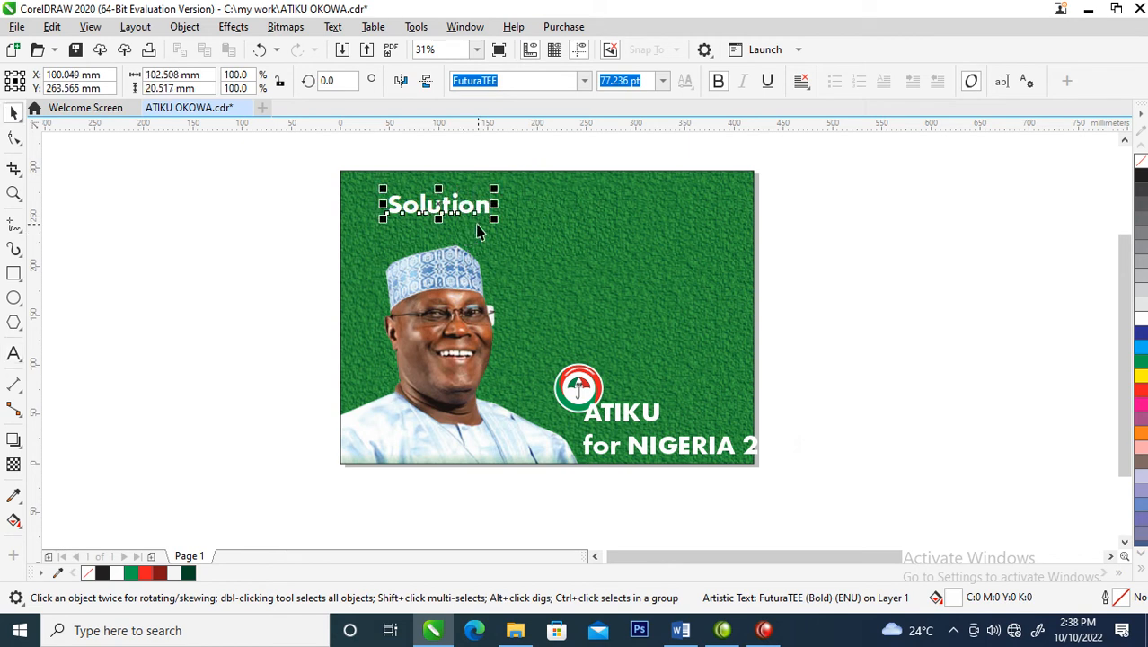
Enlarge the "Solution" headline to about 289 pt across the poster's upper part and tighten its letter spacing
drag(495, 223, 766, 362)
drag(725, 233, 711, 232)
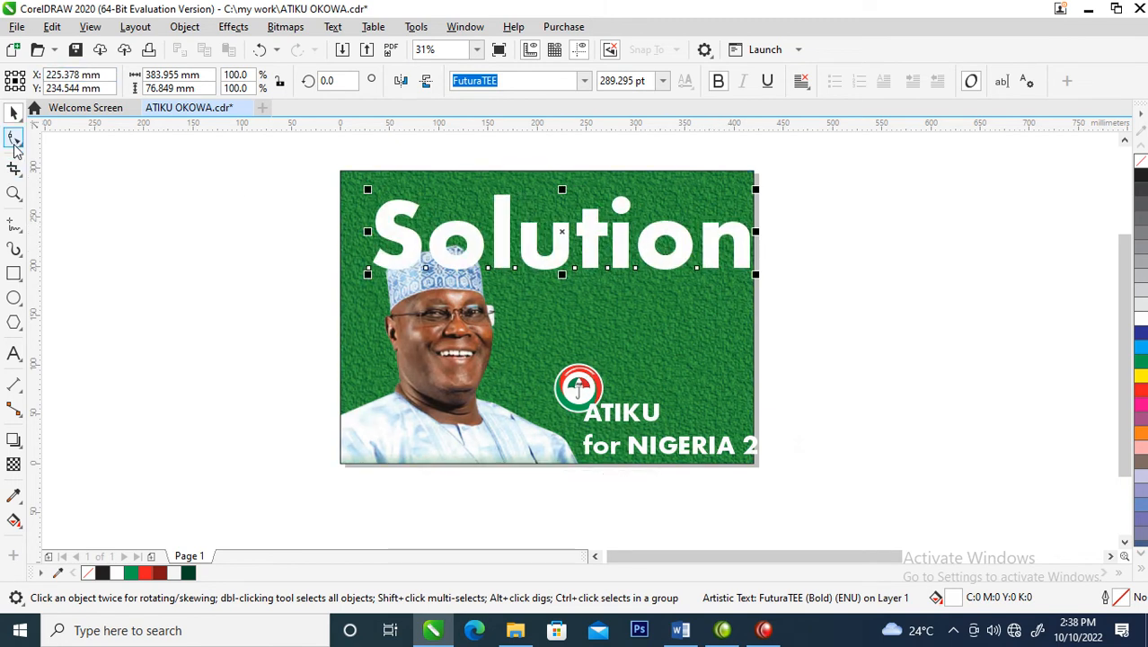
click(15, 137)
drag(760, 277, 701, 275)
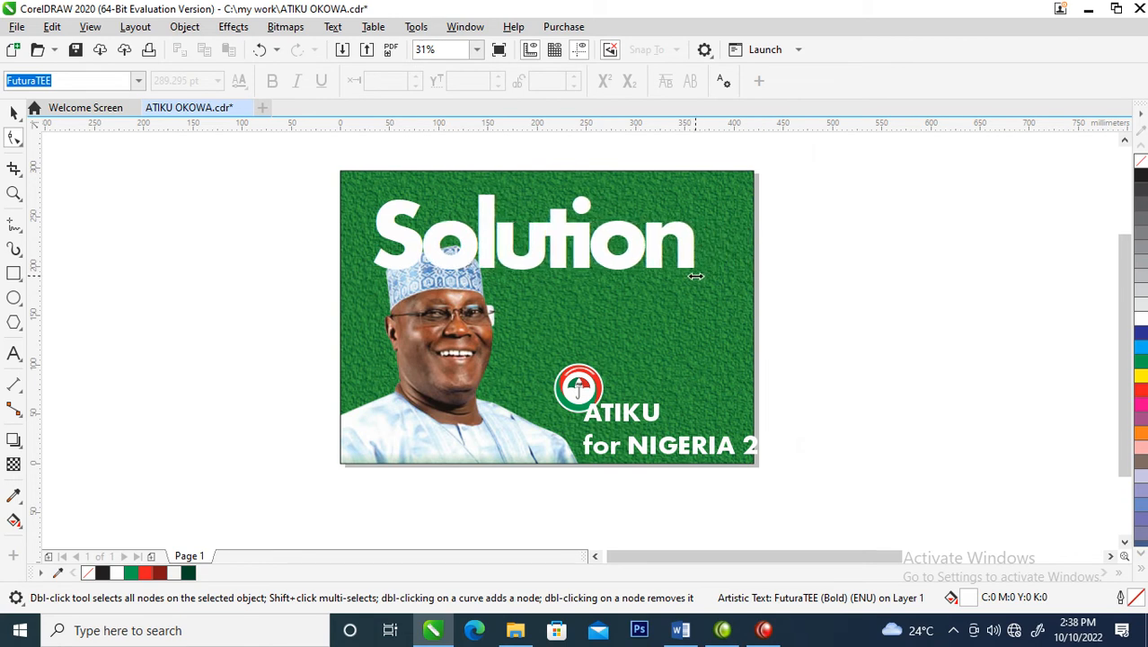
key(space)
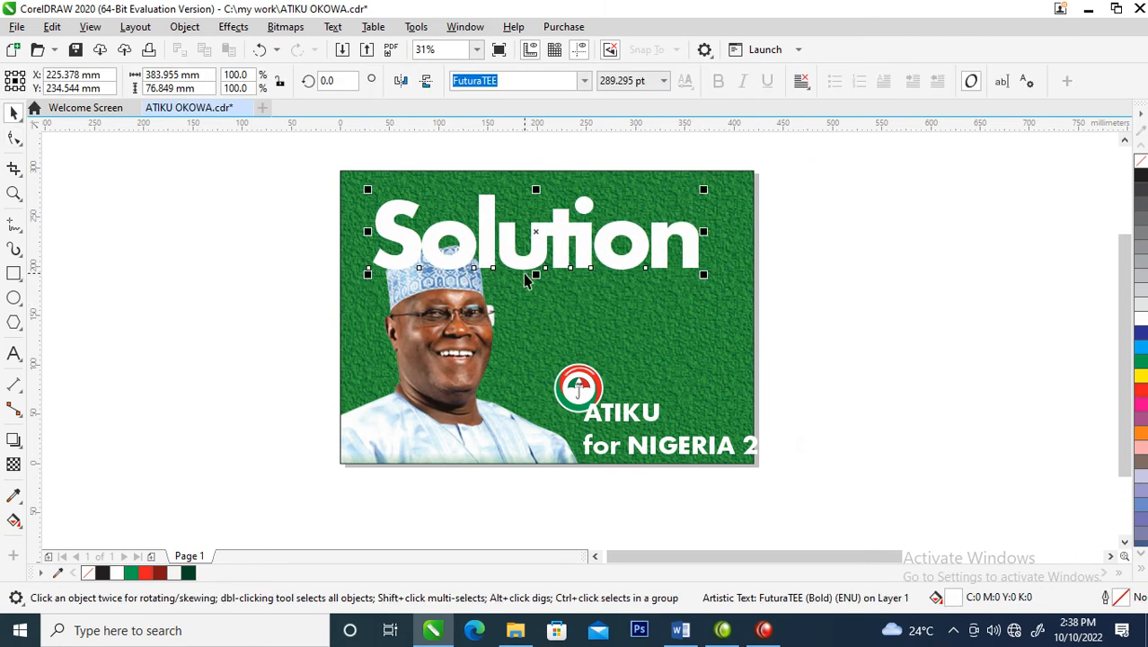
Duplicate the "Solution" headline, fill the copy black and set it slightly offset behind the white text as a narrow shadow
key(z)
drag(318, 177, 728, 331)
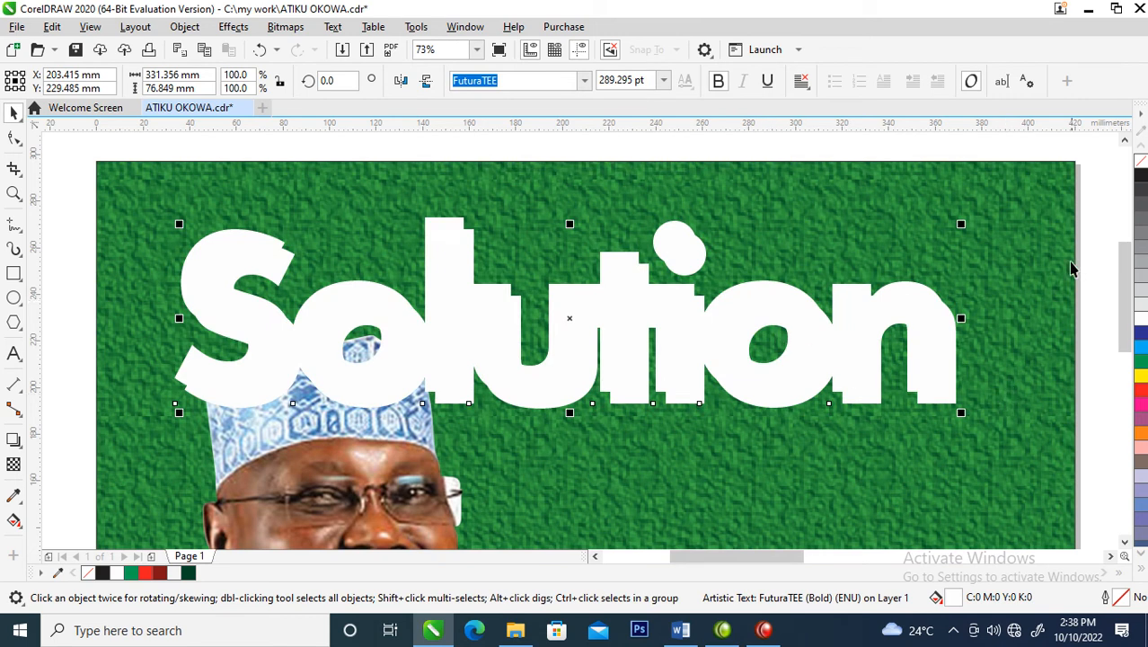
click(1142, 178)
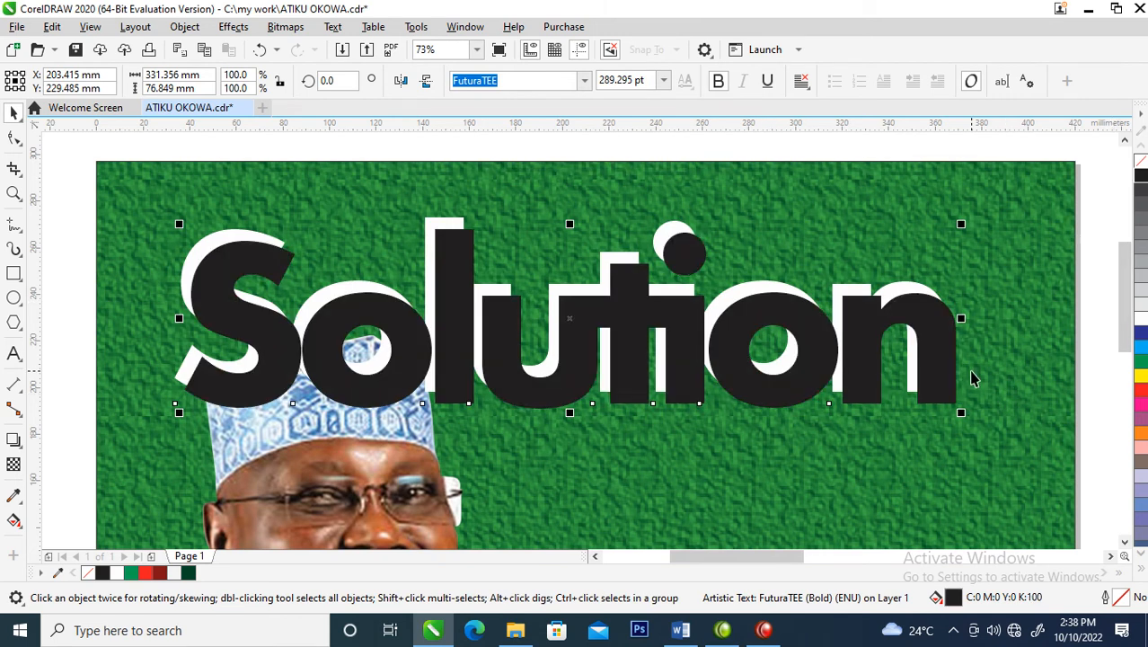
drag(927, 339, 927, 338)
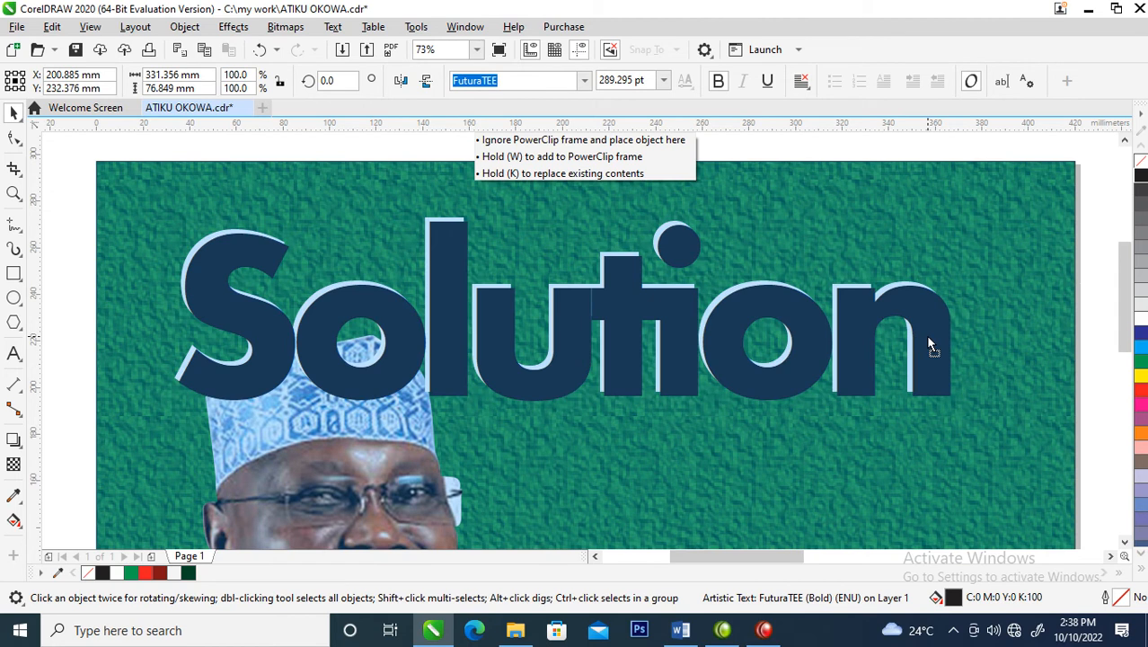
drag(928, 338, 928, 337)
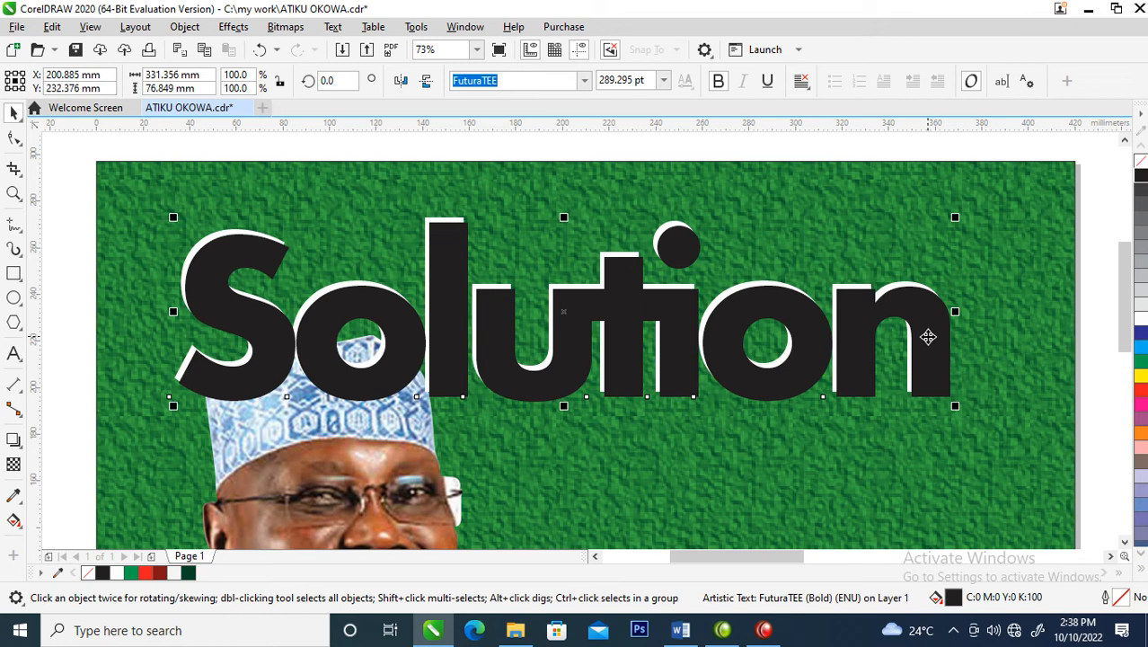
key(ctrl+z)
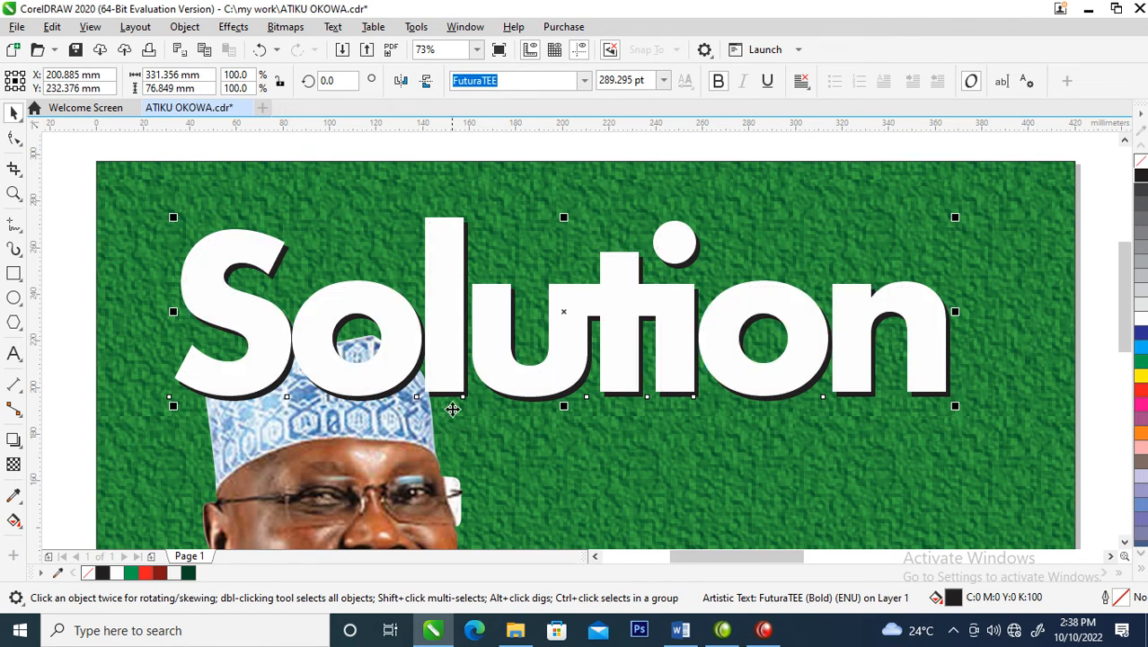
mouse_move(561, 310)
mouse_down()
mouse_move(566, 321)
mouse_move(566, 308)
mouse_up()
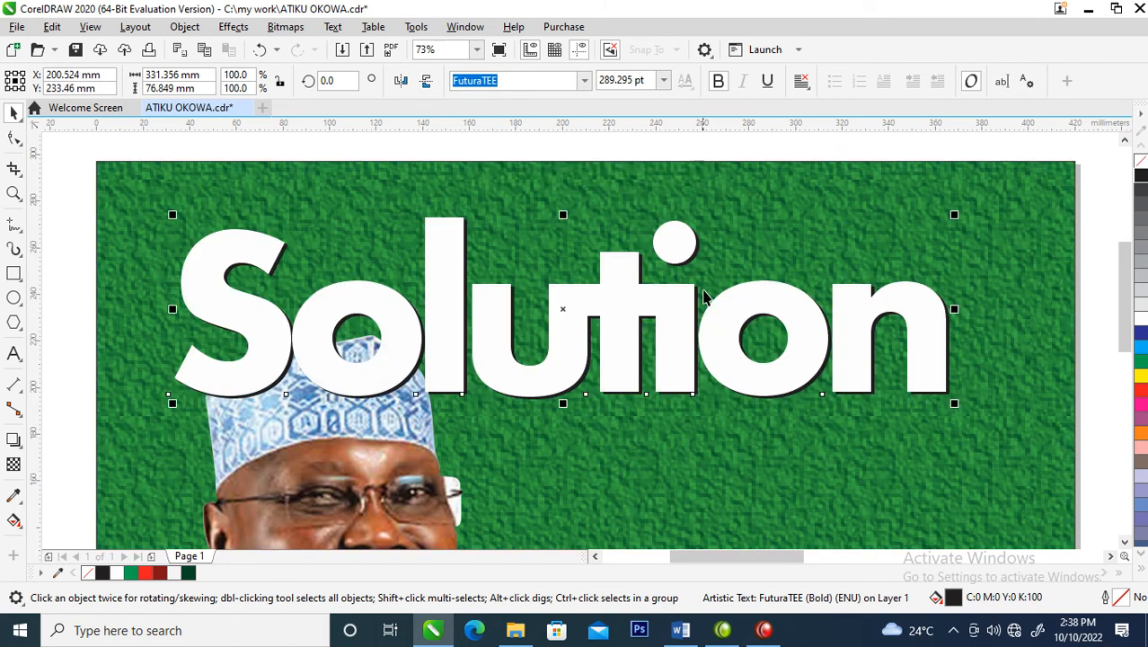
Group the white "Solution" headline with its black shadow copy
scroll(690, 310, down, 5)
drag(442, 248, 843, 368)
key(ctrl+g)
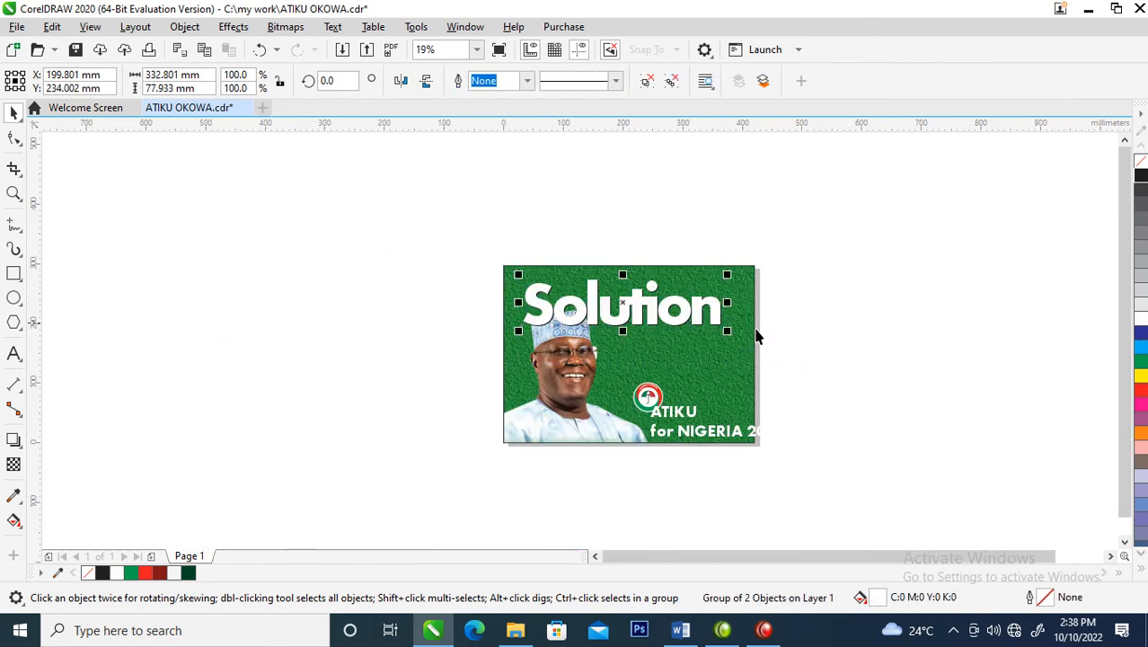
key(z)
drag(449, 251, 913, 467)
key(space)
ctrl+click(605, 254)
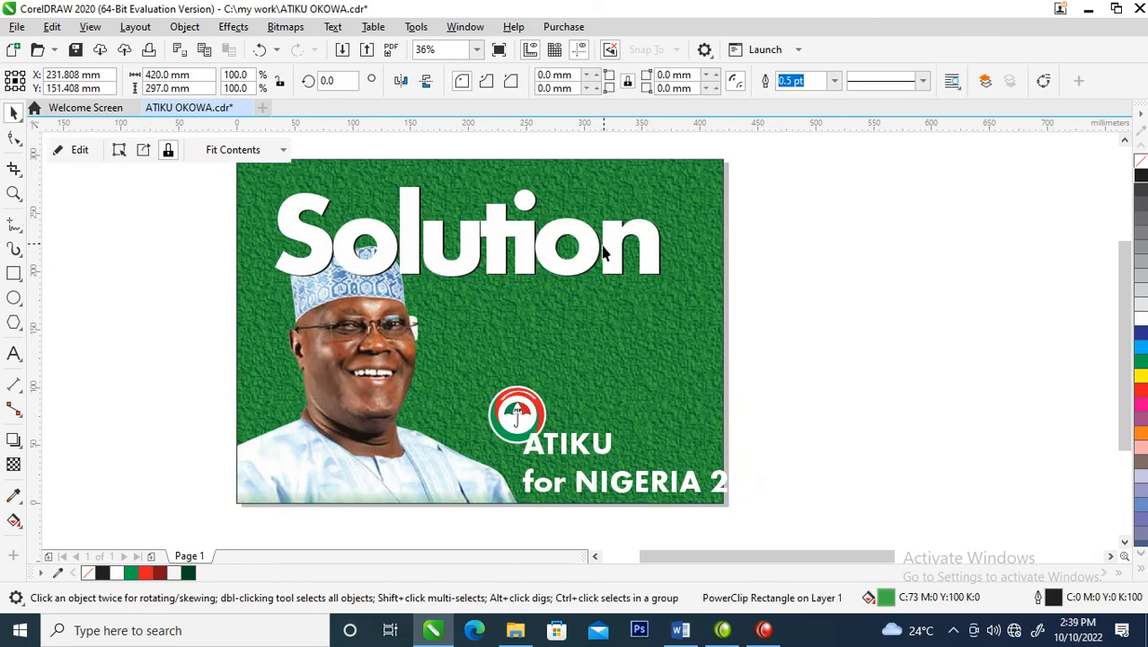
drag(604, 253, 598, 272)
key(ctrl+z)
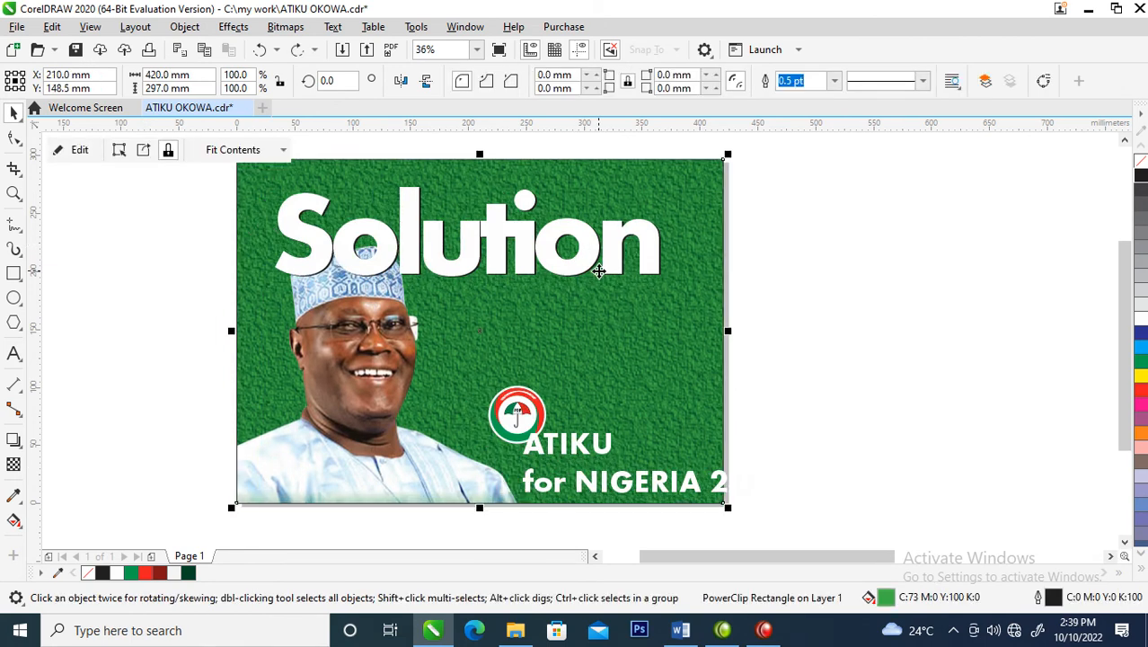
Place the grouped "Solution" headline inside the green background's PowerClip
click(667, 248)
key(ctrl+shift+z)
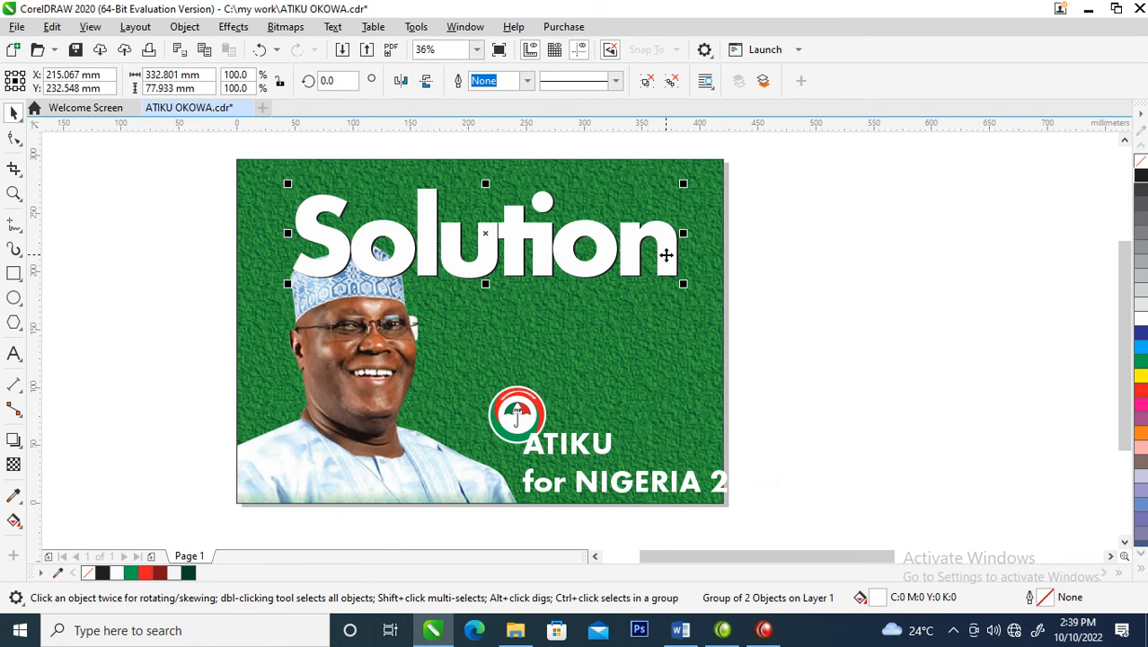
drag(666, 255, 687, 358)
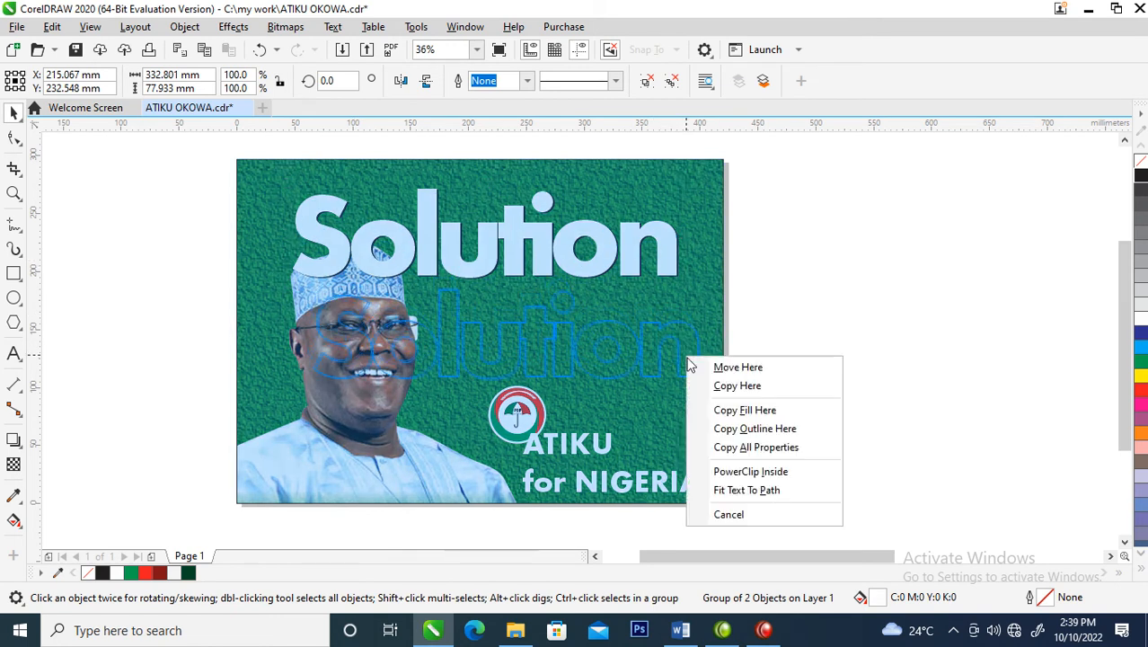
click(761, 471)
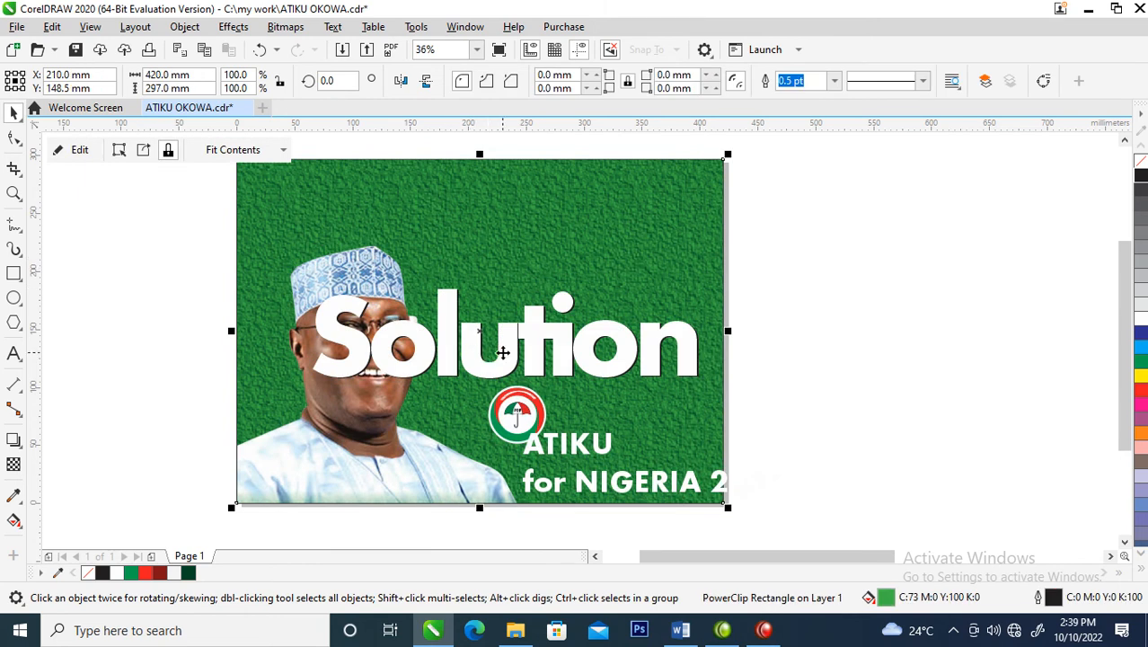
Send the clipped "Solution" headline behind the portrait and move it back to the poster's upper part
ctrl+click(503, 353)
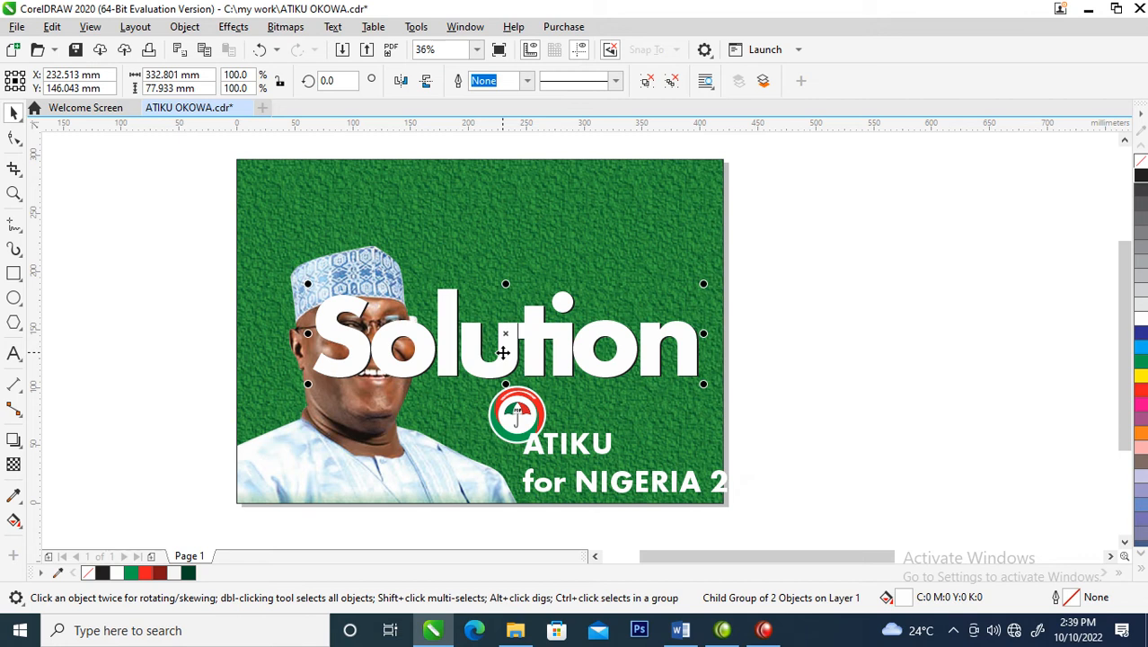
key(ctrl+Page_Down)
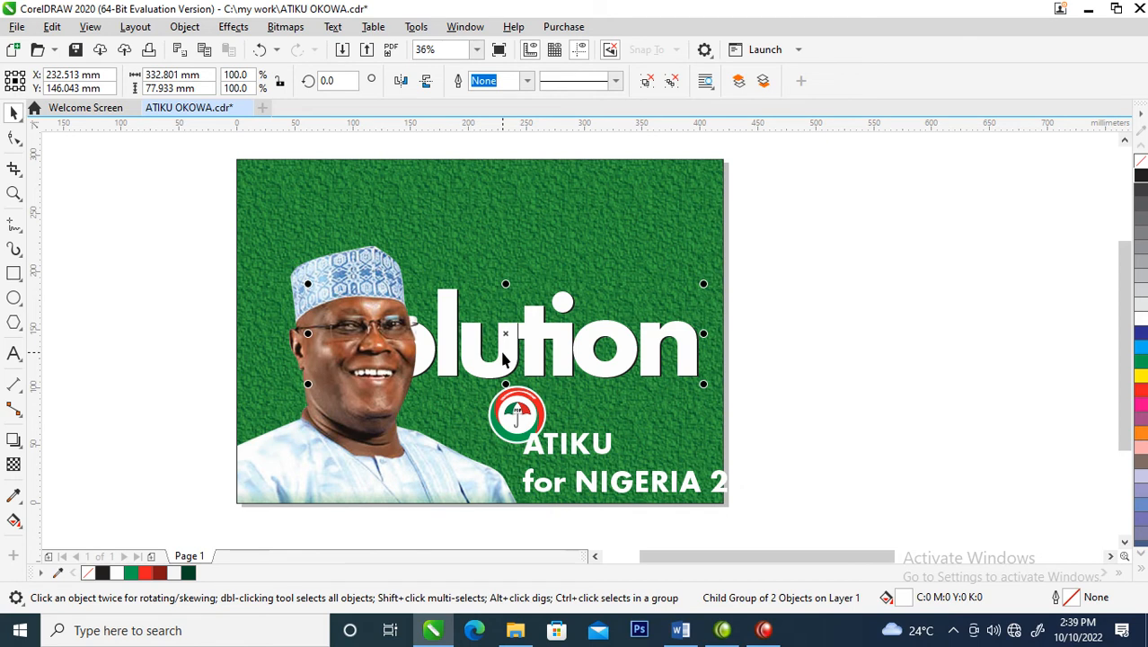
drag(509, 326, 494, 234)
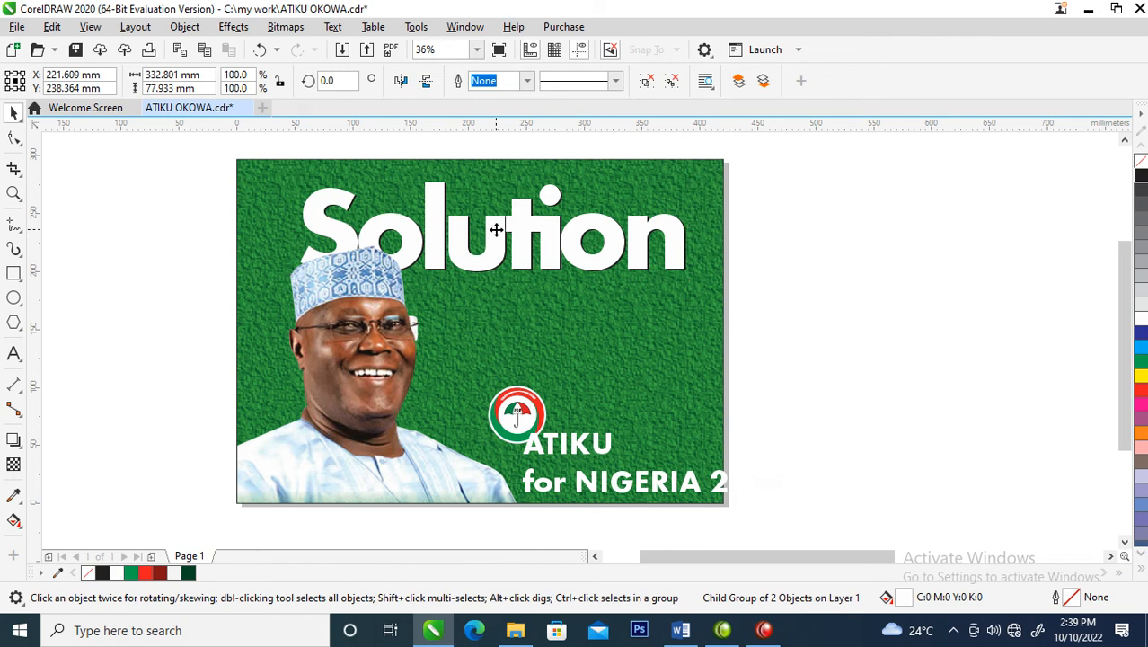
click(495, 230)
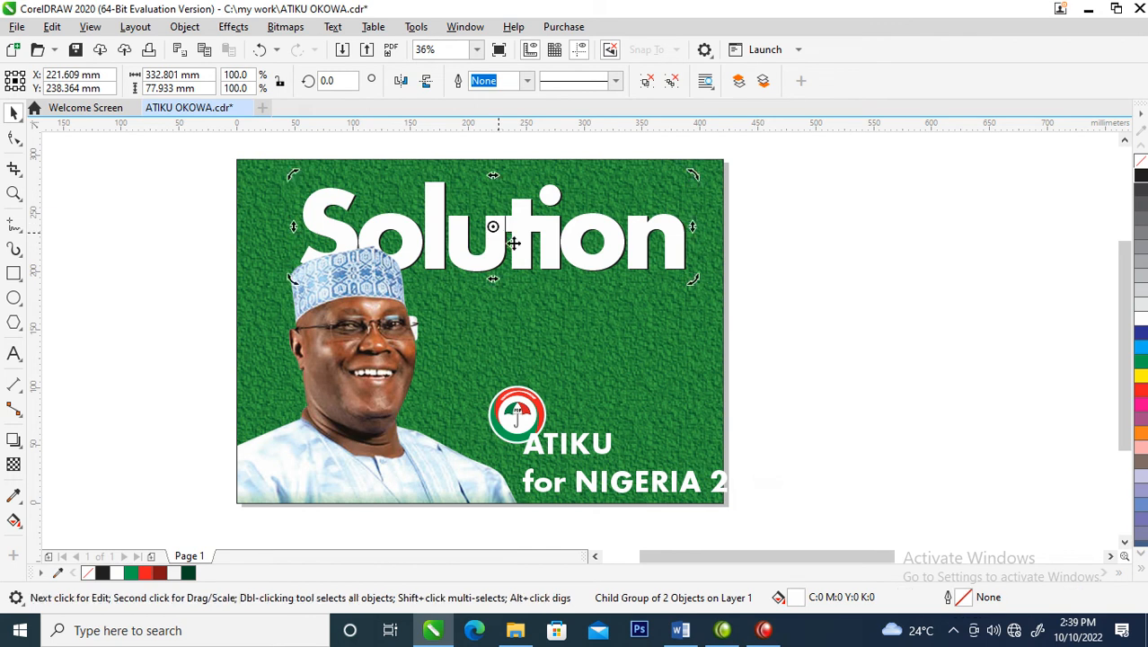
click(846, 297)
Move the PDP logo closer to the portrait, clear of the slogan
click(506, 409)
drag(506, 409, 491, 399)
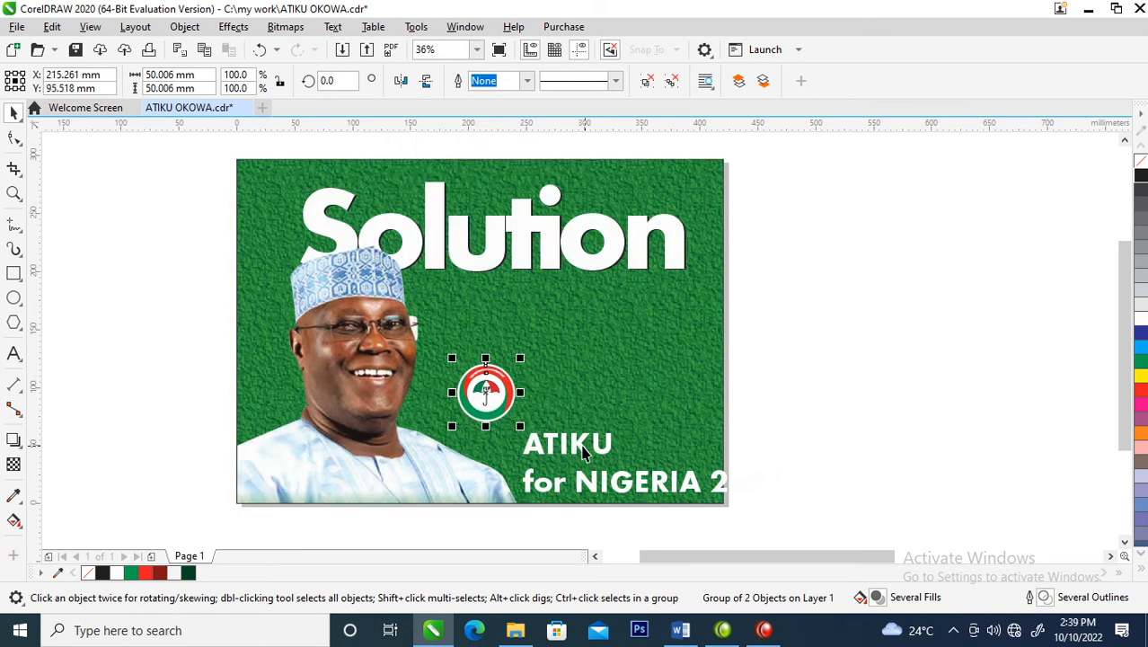
Raise the slogan beside the PDP logo and break it into separately positioned lines "ATIKU" and "for NIGERIA 2023"
drag(583, 452, 580, 369)
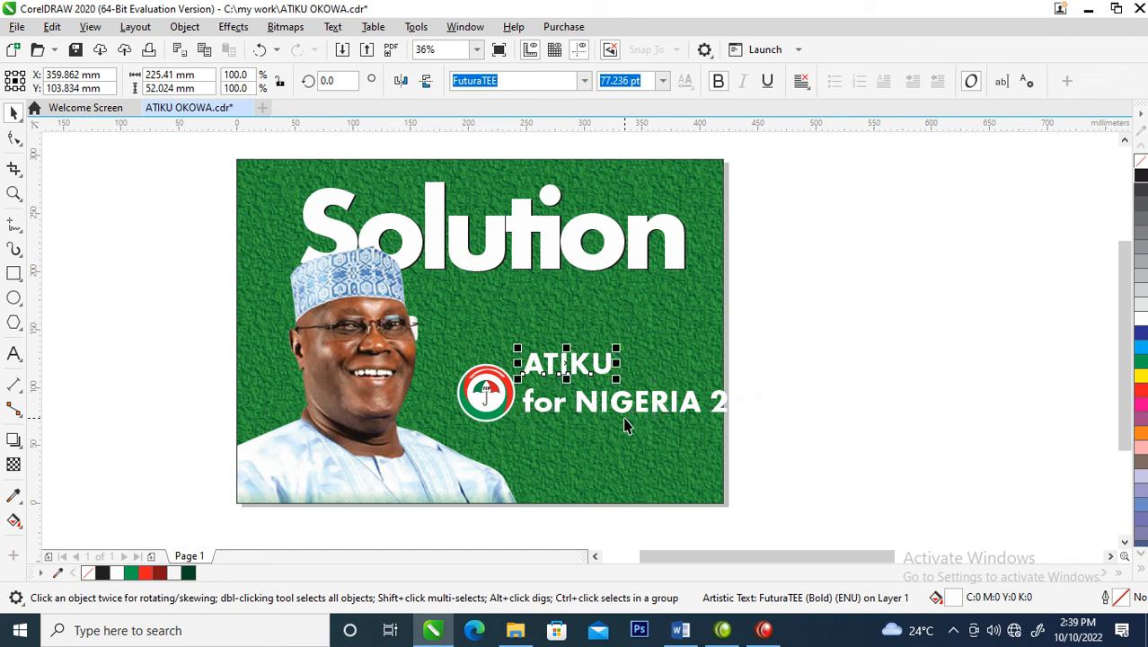
drag(611, 366, 597, 353)
click(627, 415)
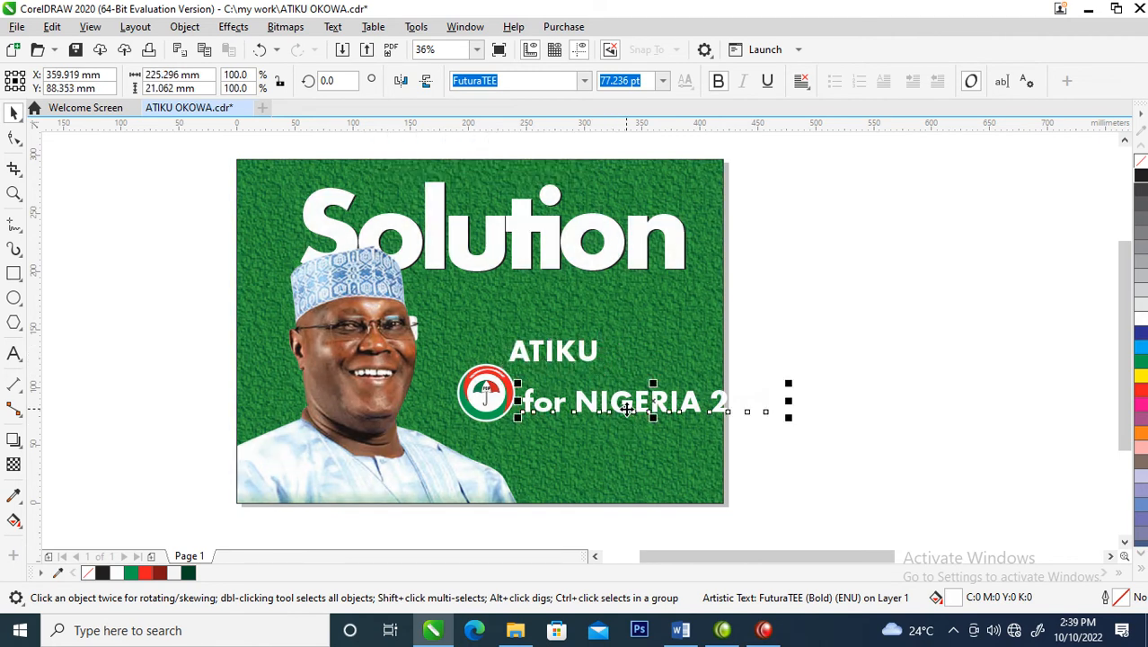
drag(620, 403, 631, 377)
click(631, 378)
Split "for NIGERIA 2023" into three separate text objects: "for", "NIGERIA" and "2023"
double_click(591, 374)
key(Return)
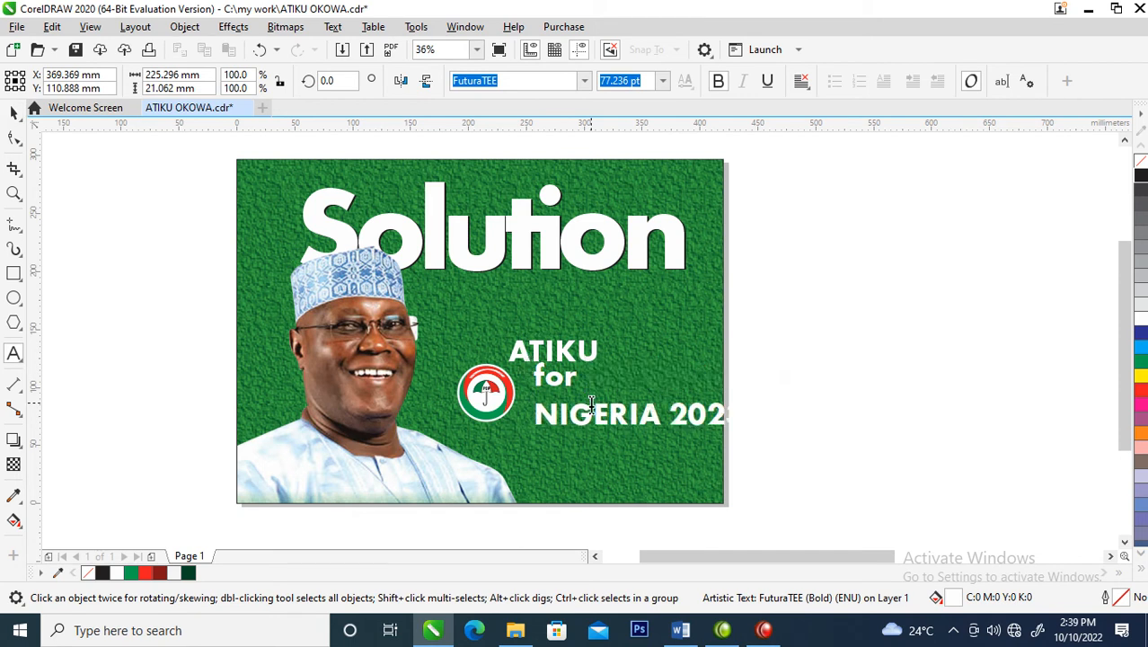
key(ctrl+space)
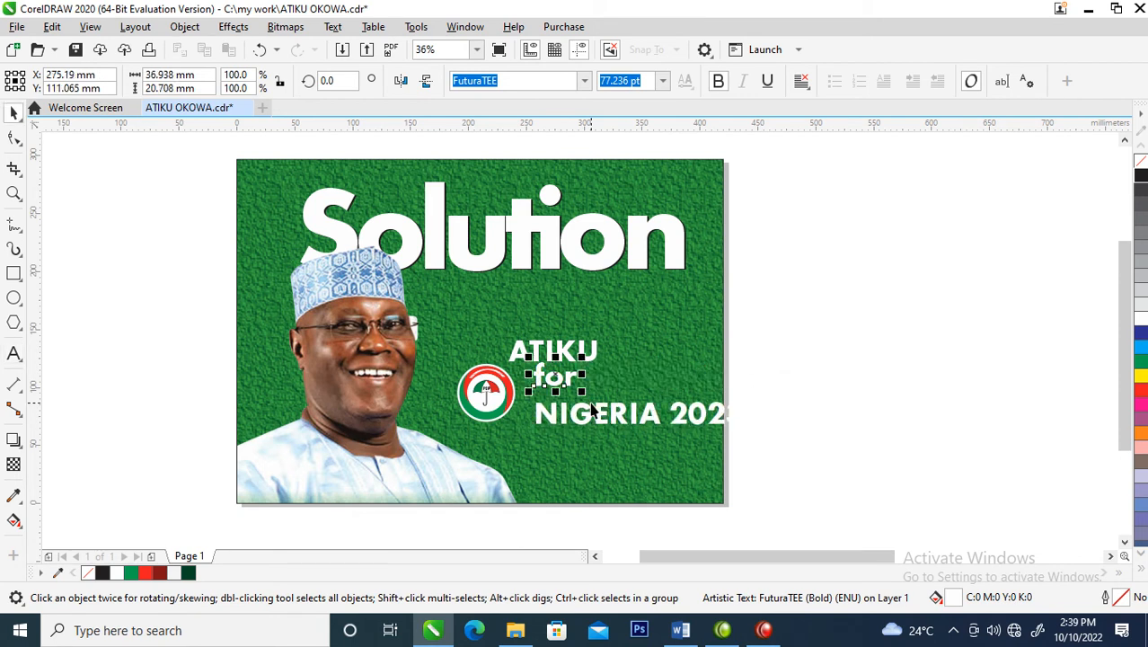
double_click(668, 421)
key(Return)
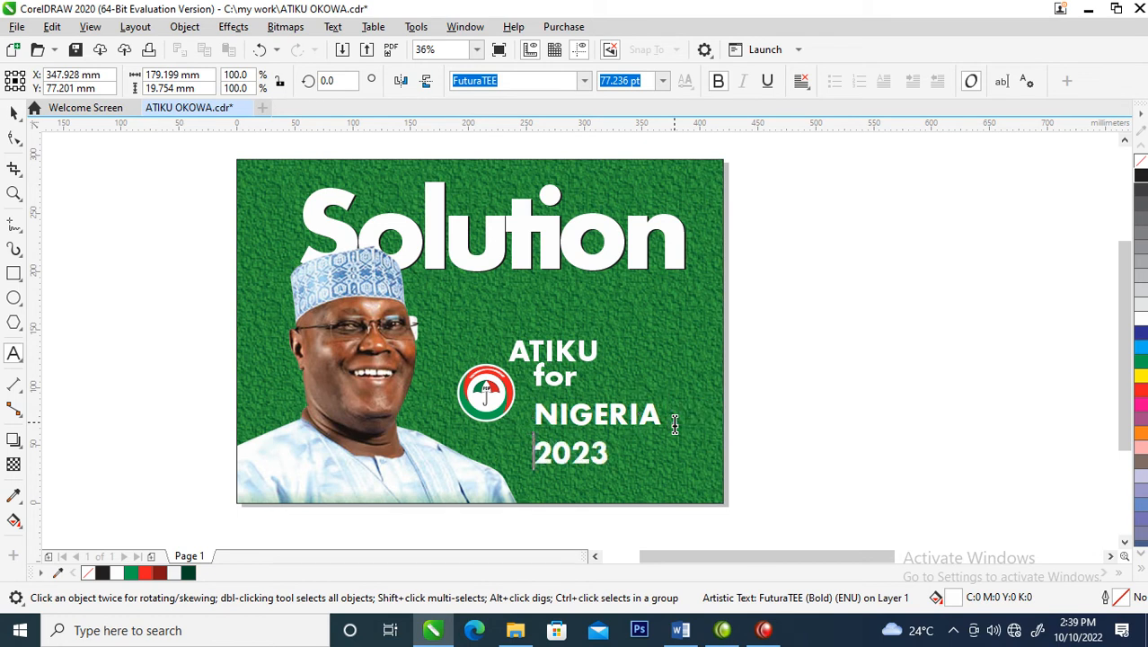
key(ctrl+space)
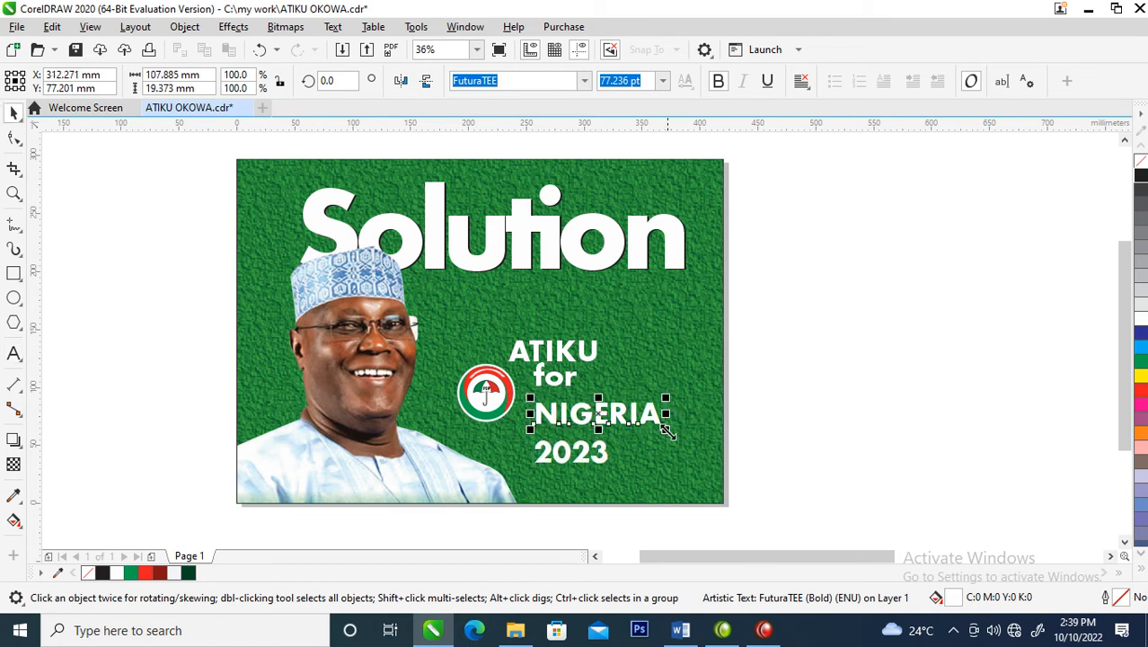
Lower the PDP logo slightly and bring "ATIKU" and "NIGERIA" into position directly beside it
key(z)
drag(539, 256, 800, 464)
key(space)
drag(474, 388, 456, 410)
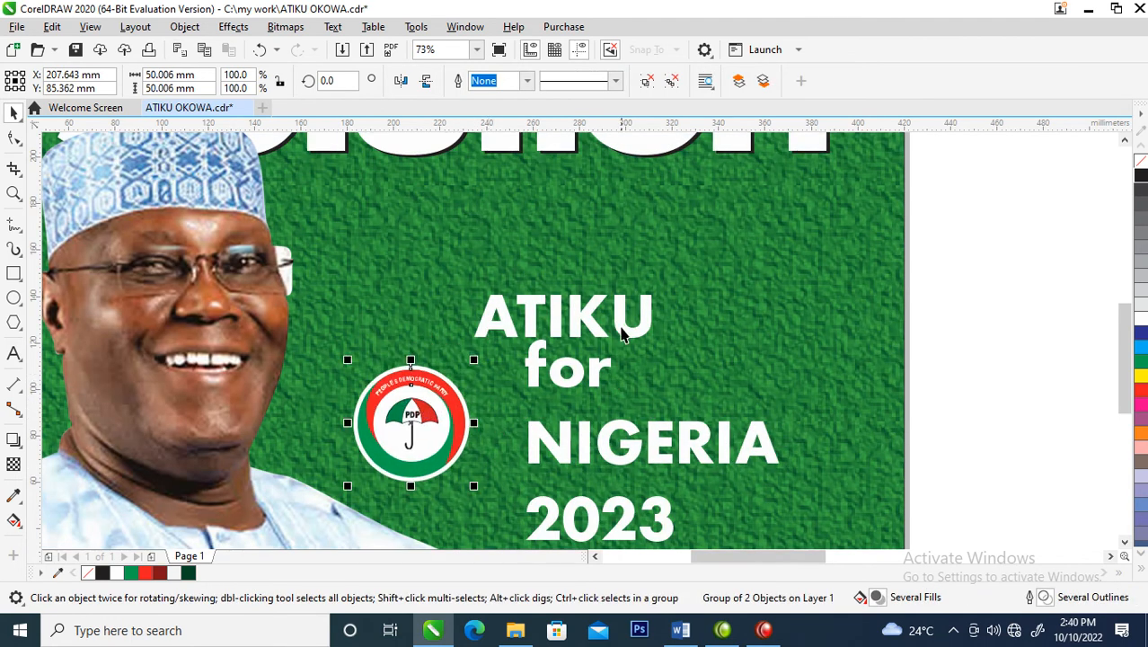
drag(626, 334, 642, 374)
drag(656, 456, 626, 449)
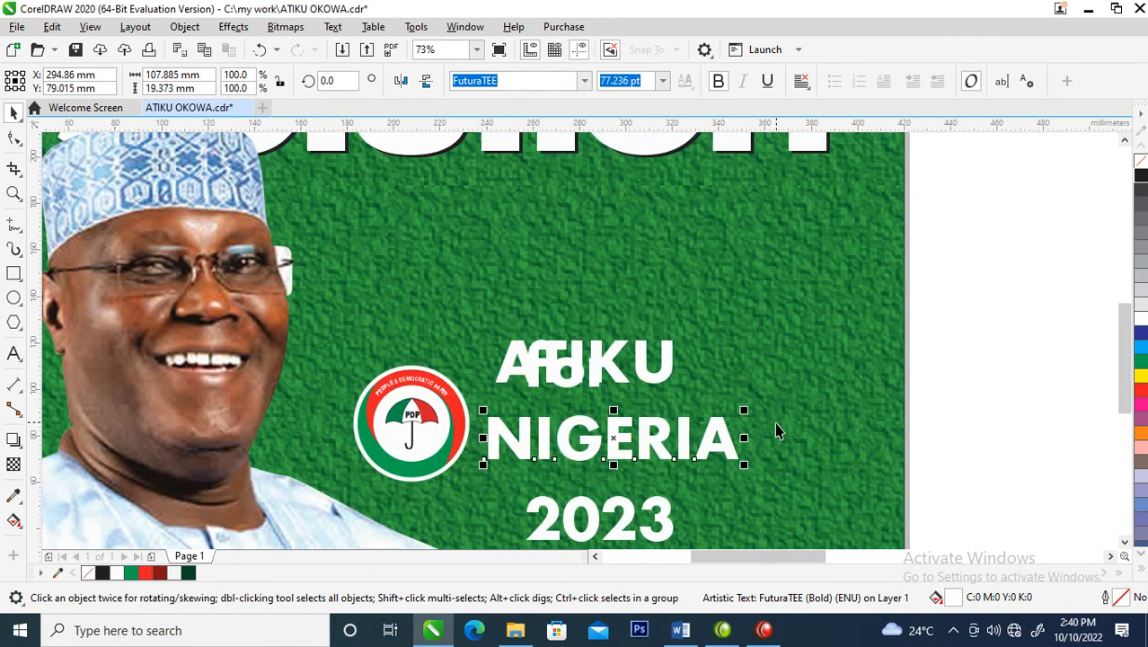
Enlarge "NIGERIA" to about 127 pt and tighten its letter spacing
drag(744, 411, 905, 334)
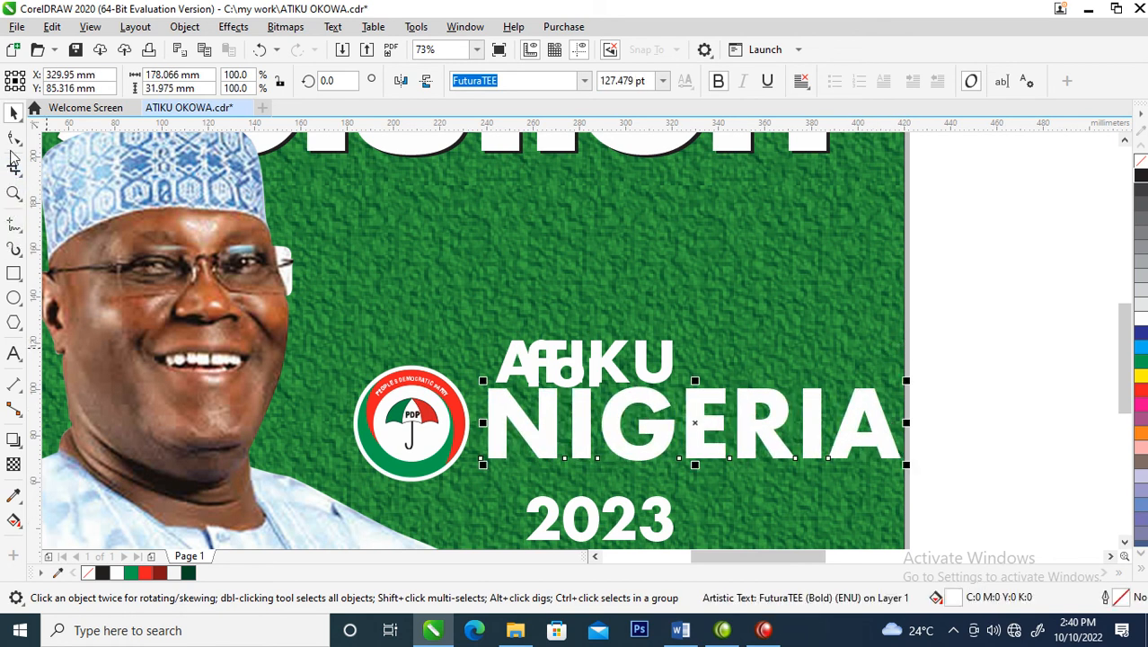
click(12, 138)
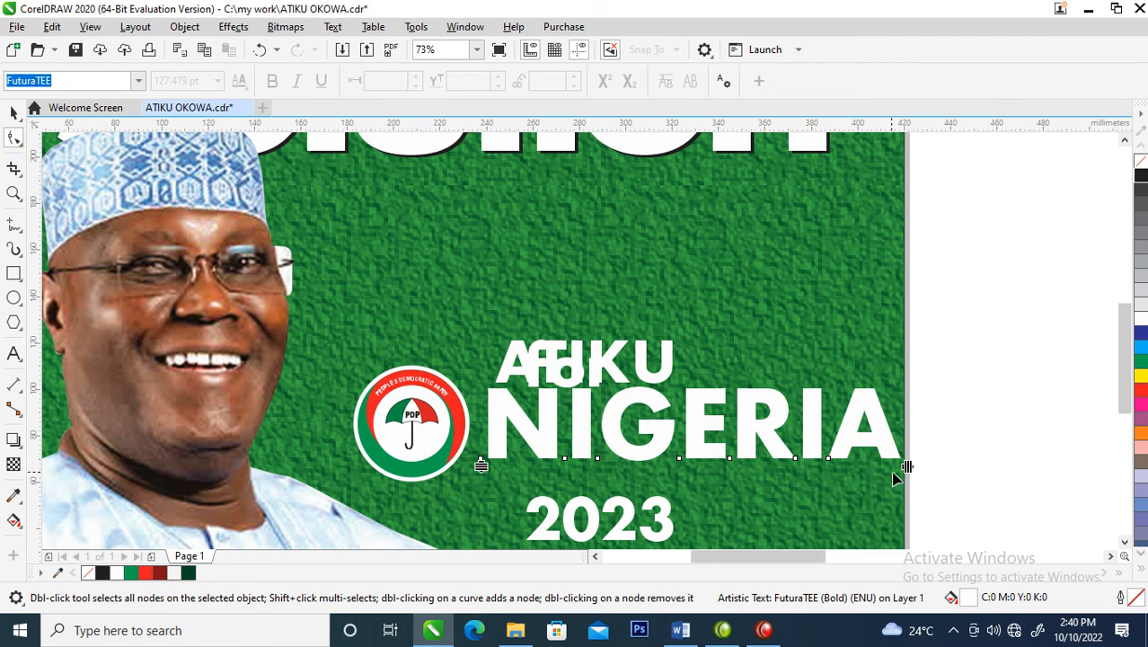
drag(905, 465, 845, 465)
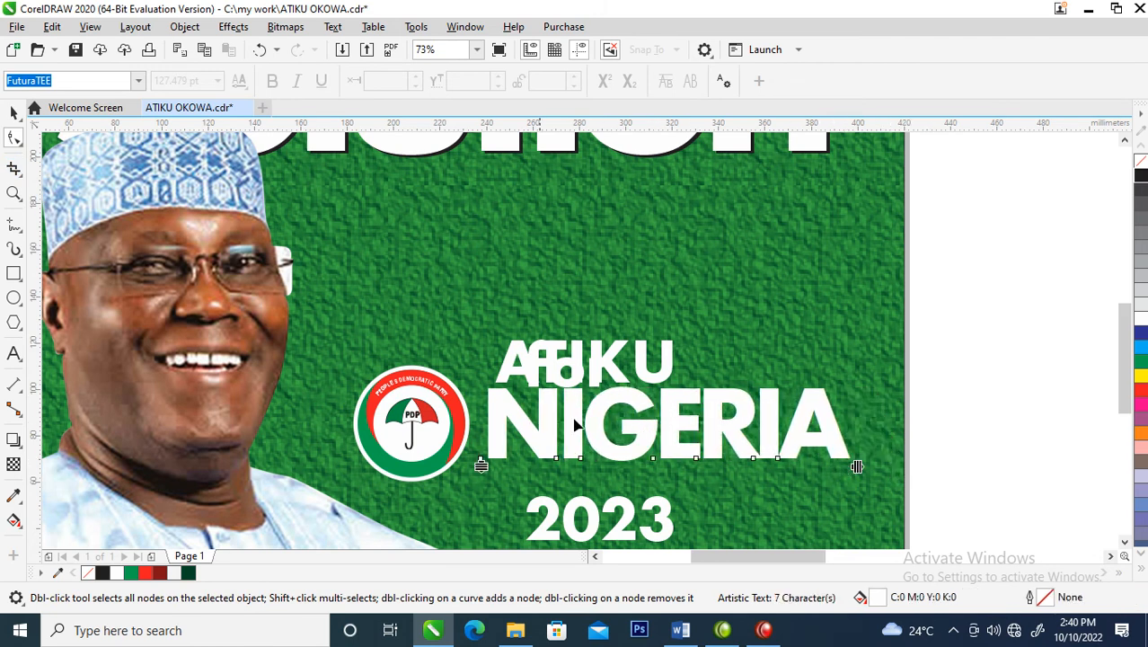
Adjust the PDP logo's position beside "NIGERIA" and shrink "for" to about 38 pt above the word
key(space)
drag(428, 406, 440, 402)
drag(665, 381, 728, 378)
drag(746, 321, 704, 348)
Align "ATIKU" above the start of "NIGERIA" with tighter letter spacing and raise "for" beside it
drag(607, 376, 631, 368)
click(14, 137)
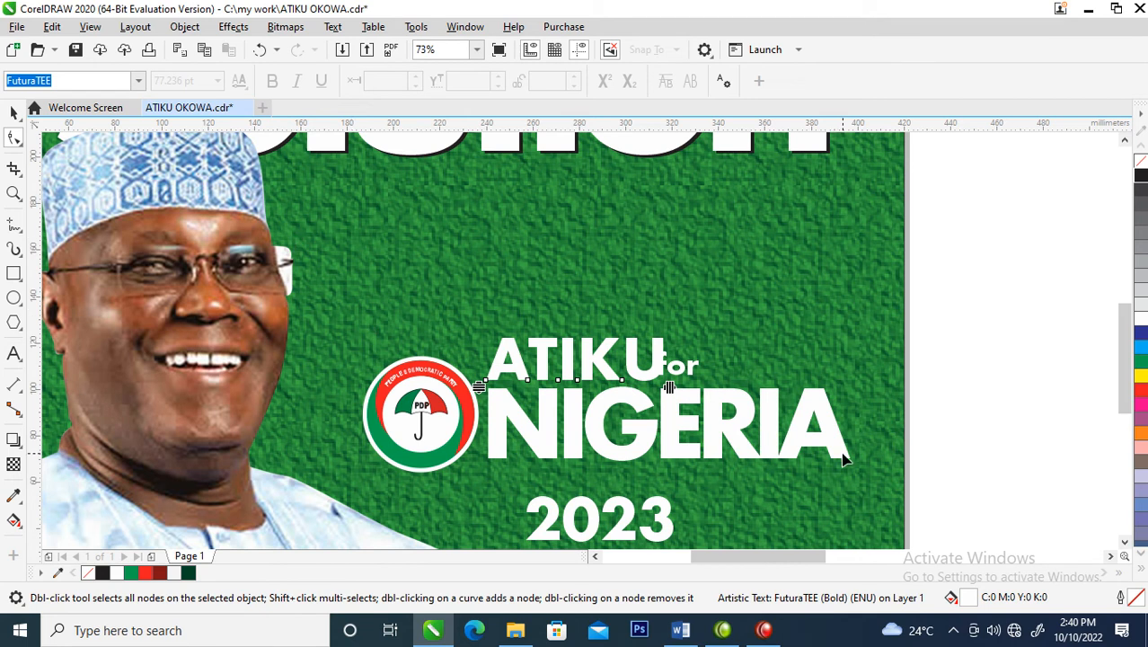
drag(667, 388, 653, 409)
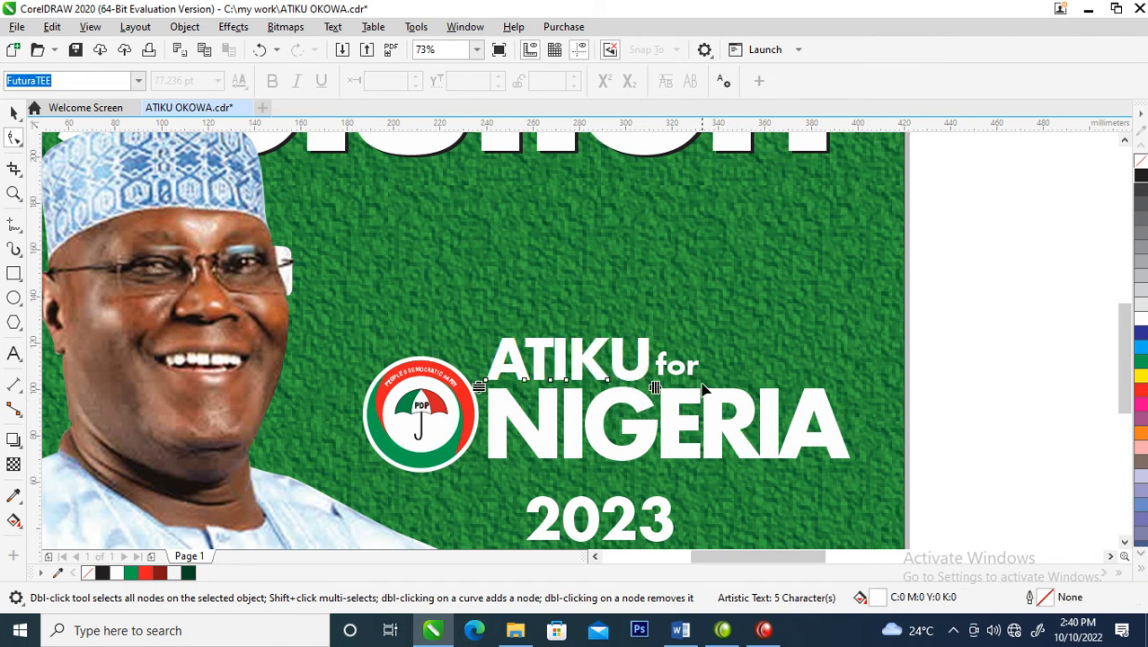
key(space)
drag(686, 371, 694, 356)
Draw a circle about 19 mm in diameter next to the word "for"
key(z)
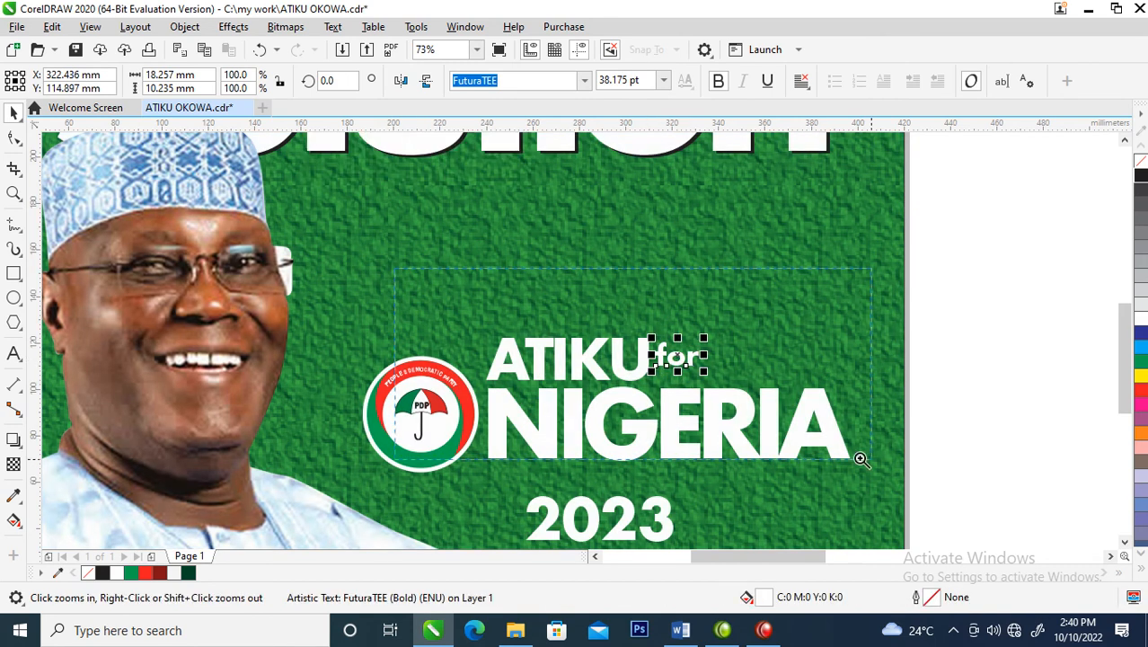
click(786, 450)
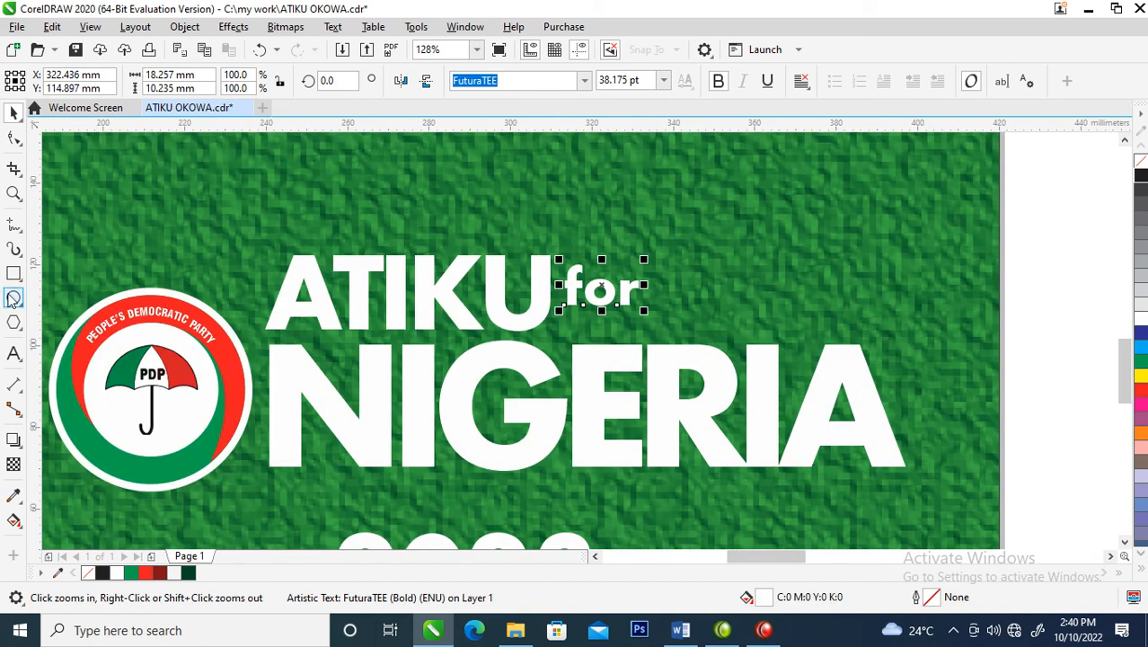
click(14, 297)
drag(562, 254, 642, 329)
key(ctrl+z)
drag(610, 249, 689, 319)
key(space)
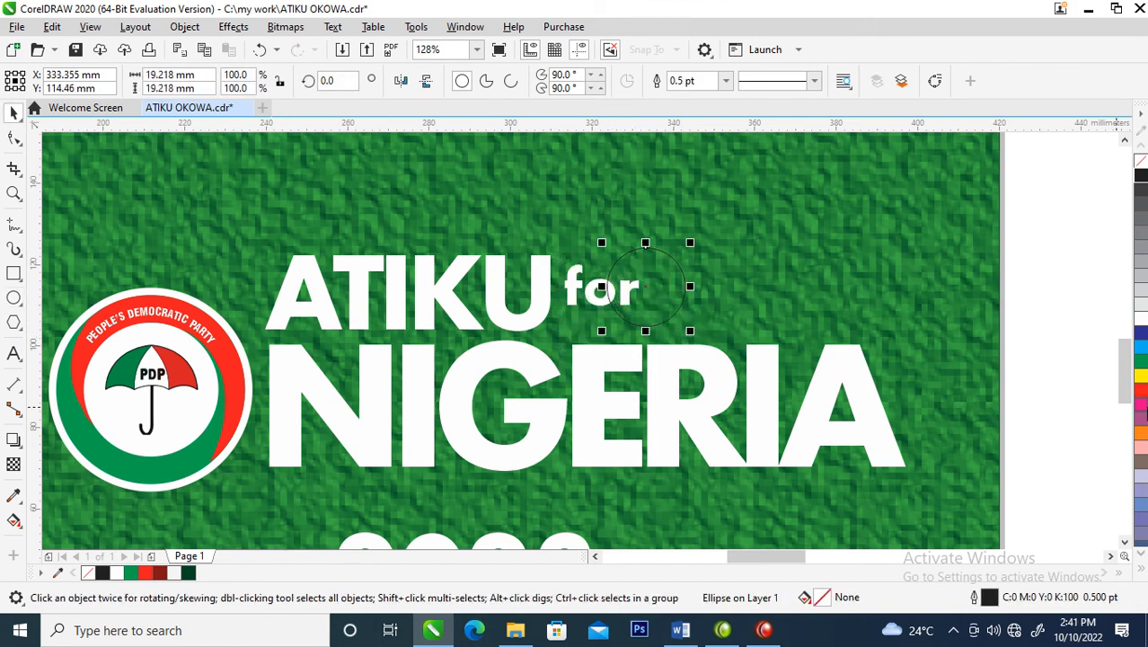
Fill the circle red and place it behind the word "for"
click(1142, 398)
drag(659, 284, 607, 288)
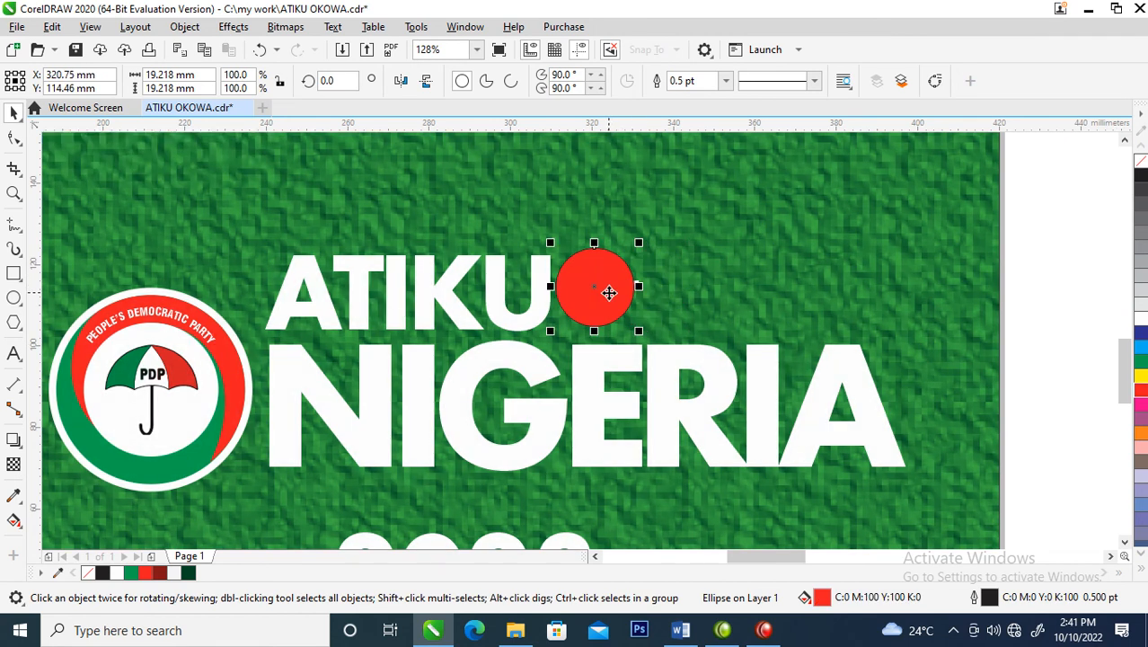
key(ctrl+Page_Down)
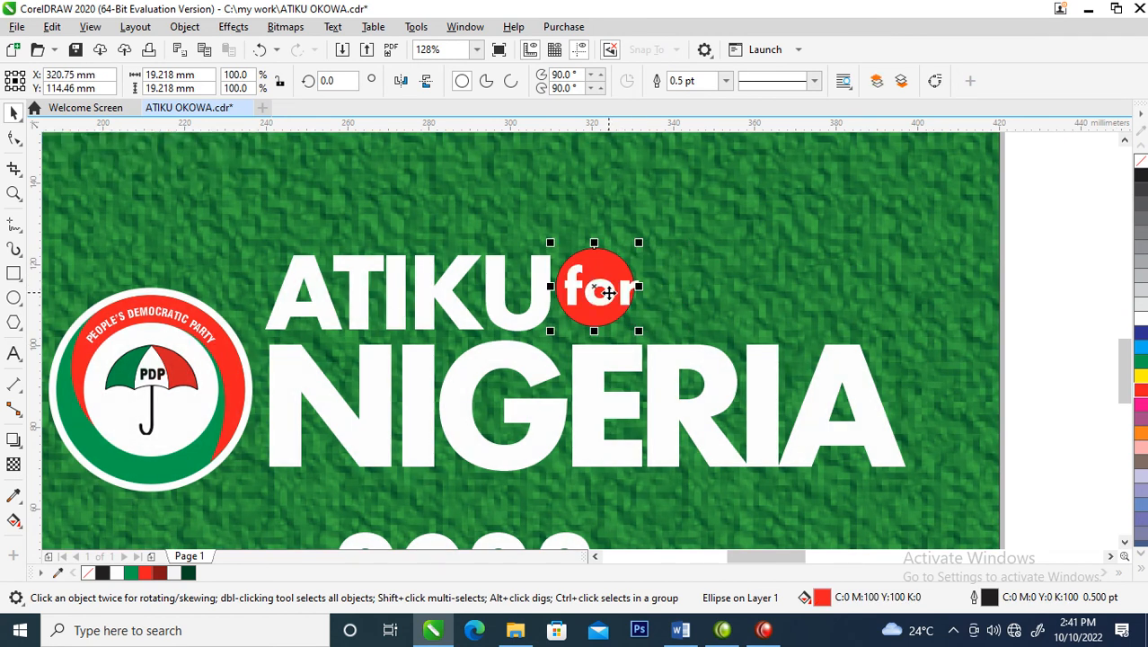
Shrink "for" to about 28 pt and tighten its letter spacing so it fits inside the red circle
click(627, 302)
drag(646, 259, 626, 269)
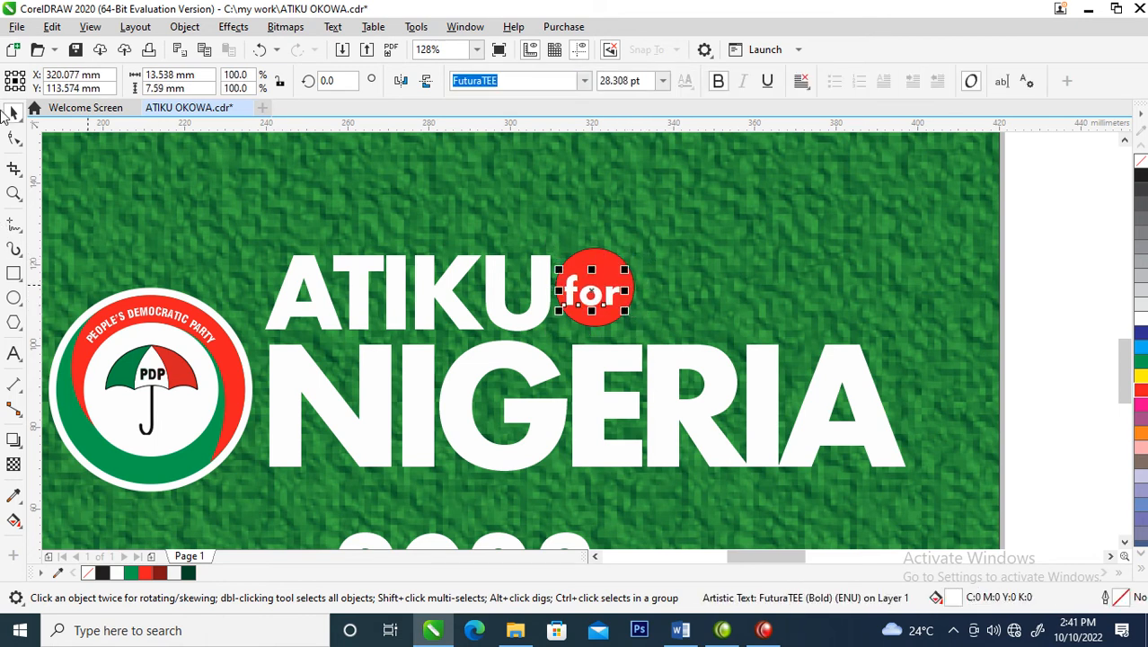
click(13, 137)
drag(626, 312, 615, 310)
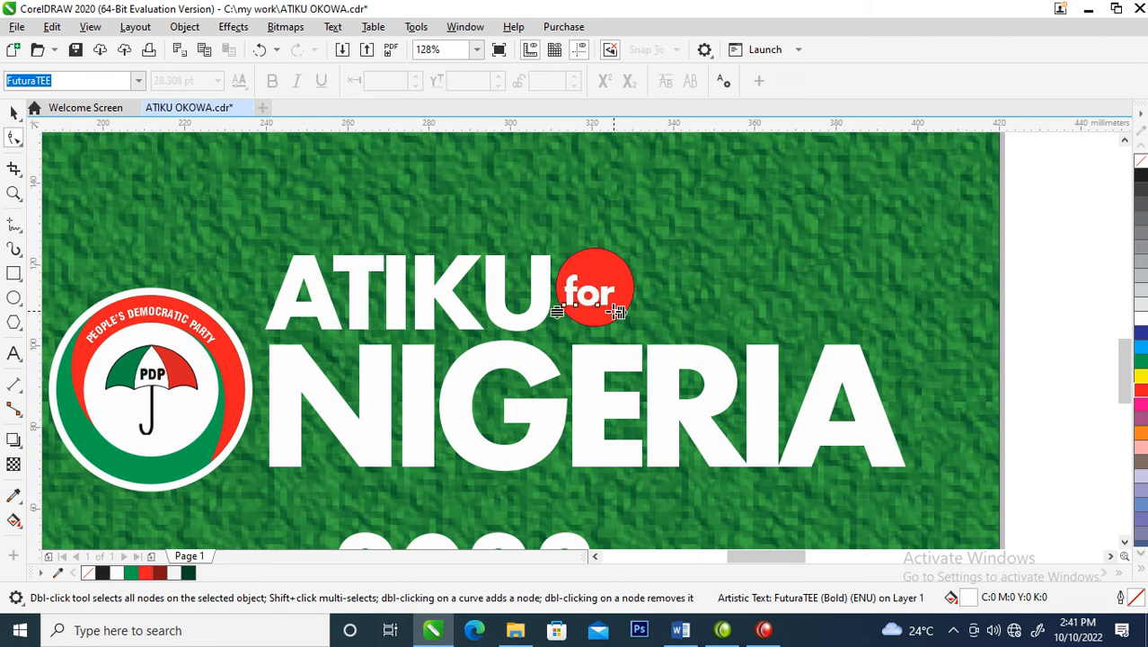
Center "for" on the red circle and shift the word straight up into the circle's upper half
key(space)
shift+click(604, 254)
key(c)
key(e)
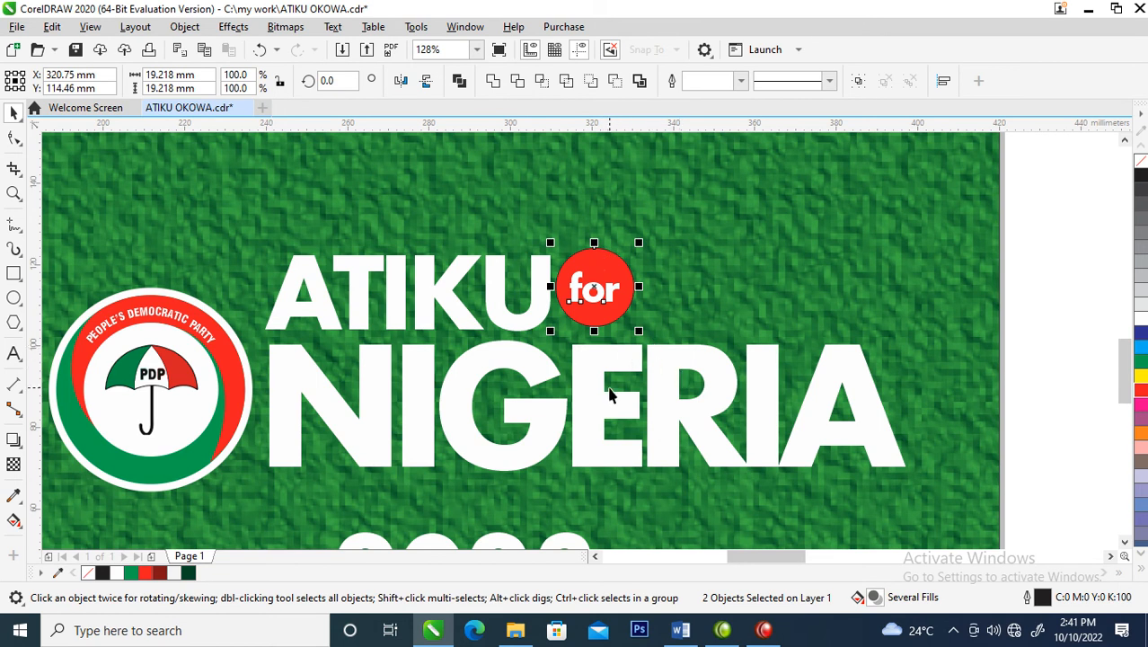
click(677, 276)
drag(607, 290, 610, 297)
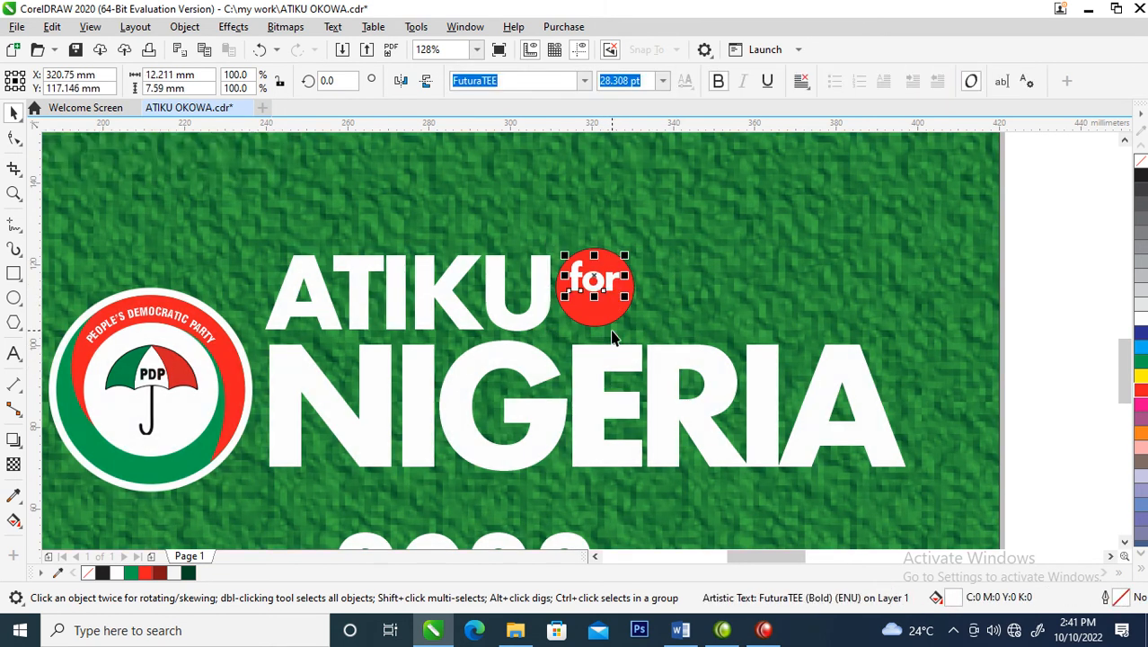
Draw a five-sided polygon about 5.5 mm wide below "for" inside the red circle
key(z)
drag(536, 241, 674, 389)
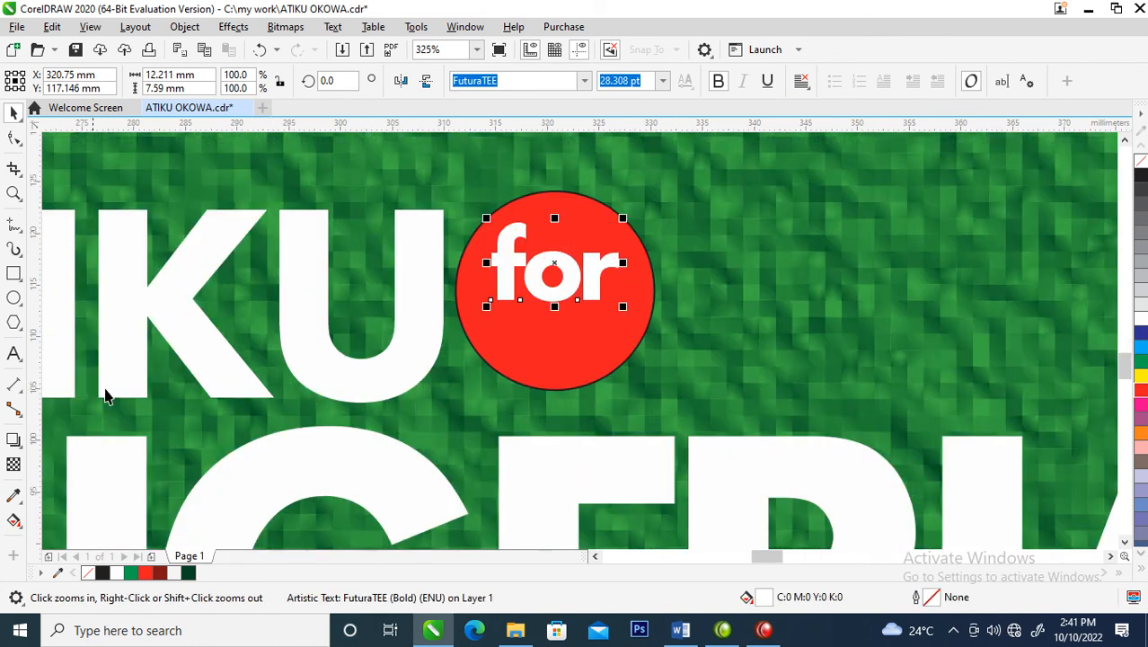
click(14, 324)
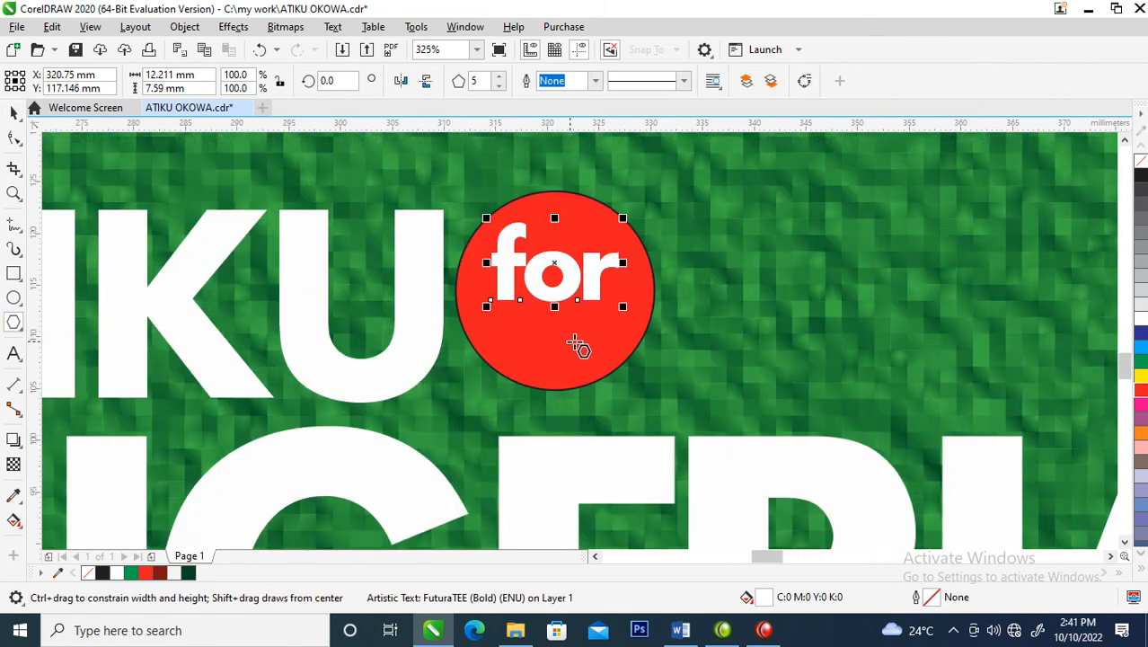
drag(520, 316, 579, 374)
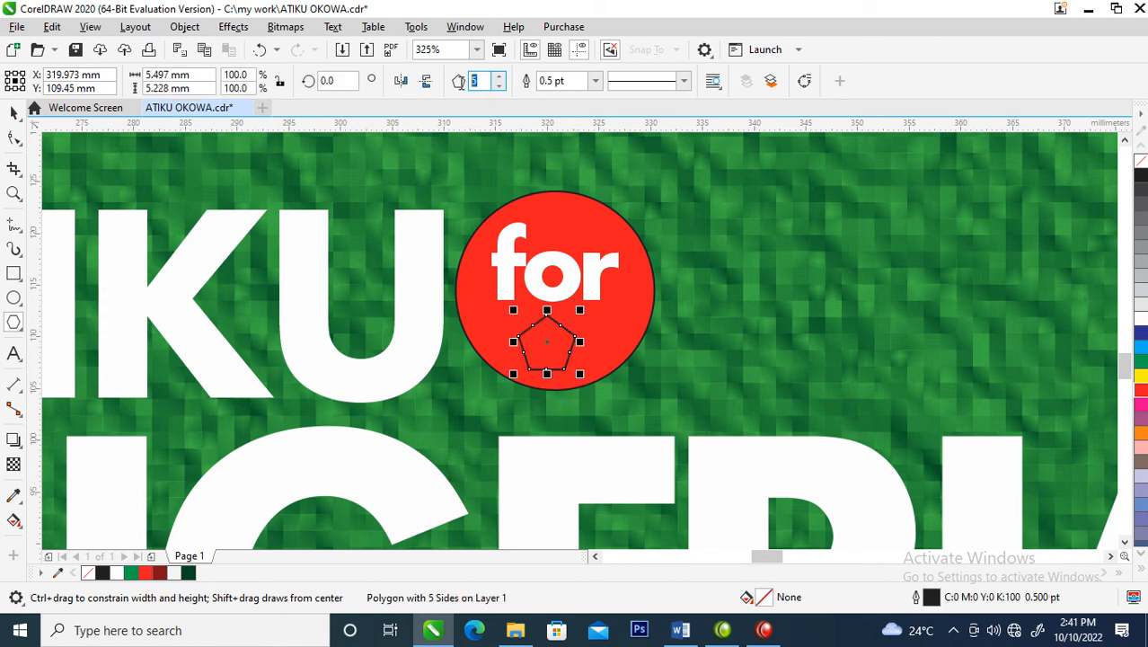
Change the polygon below "for" to three sides and flip it vertically so it points down
text(3)
key(Return)
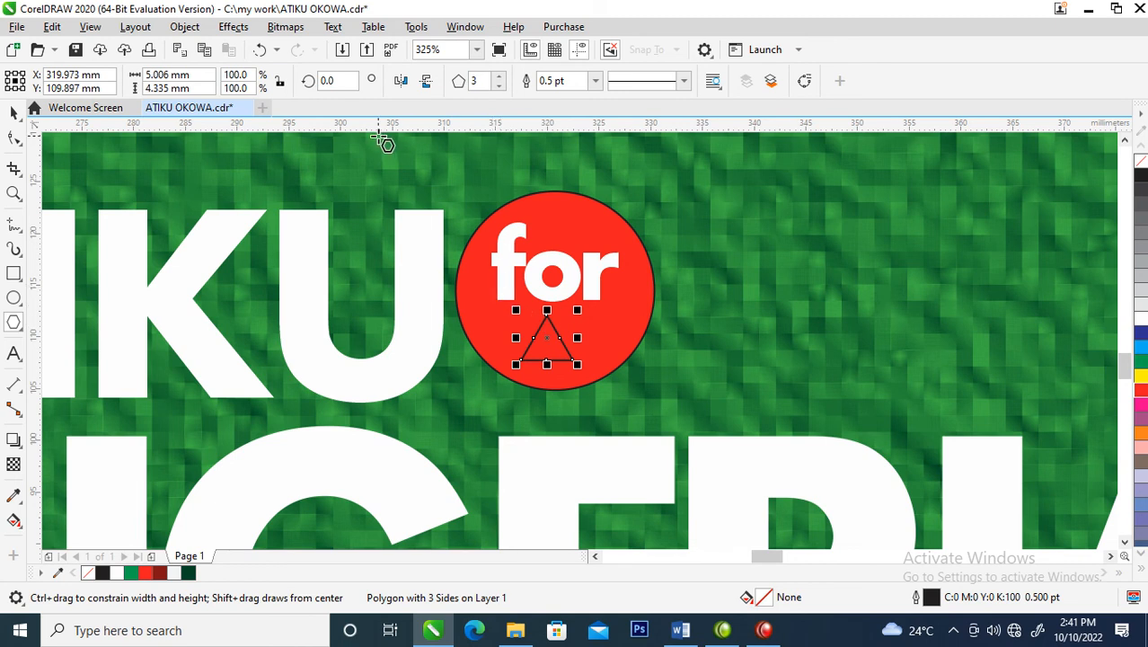
key(space)
click(427, 86)
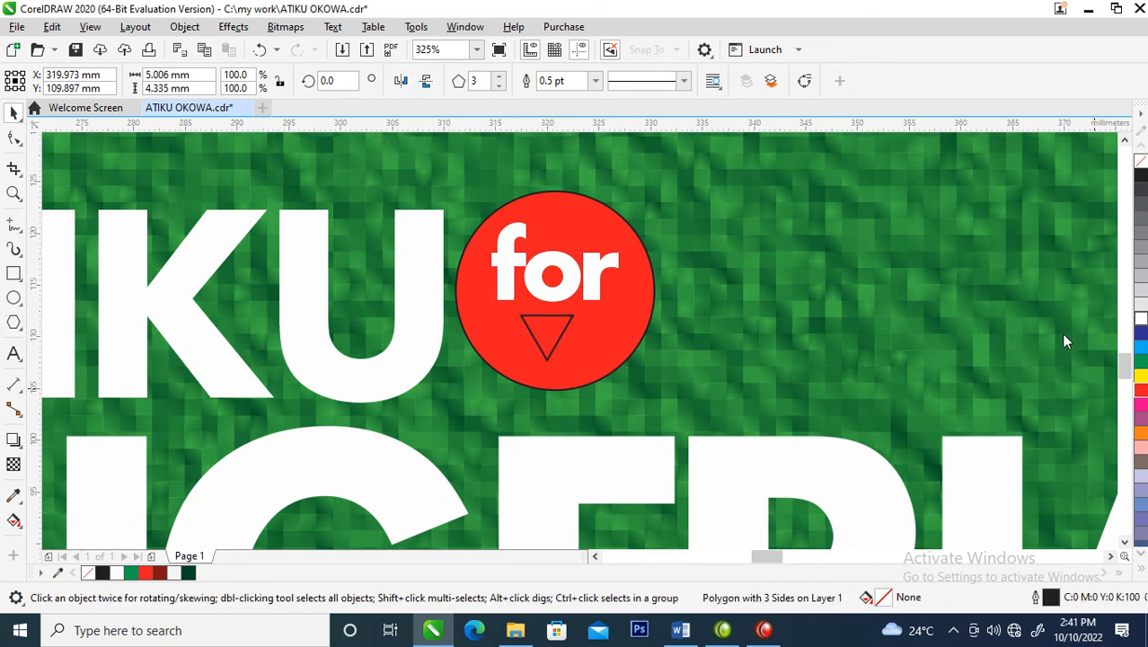
Fill the triangle white, stretch it to about 10 mm wide and remove its outline
click(1141, 319)
drag(578, 338, 604, 337)
right_click(1141, 166)
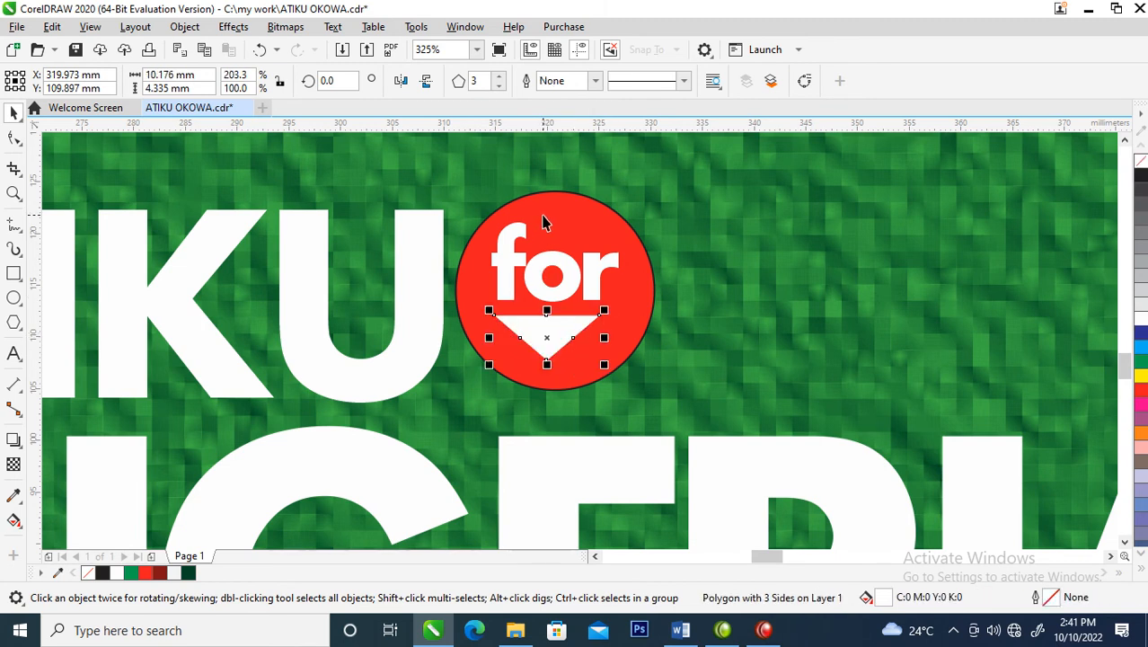
Center the triangle horizontally in the red circle, remove the circle's outline and group the badge with "for"
key(ctrl+a)
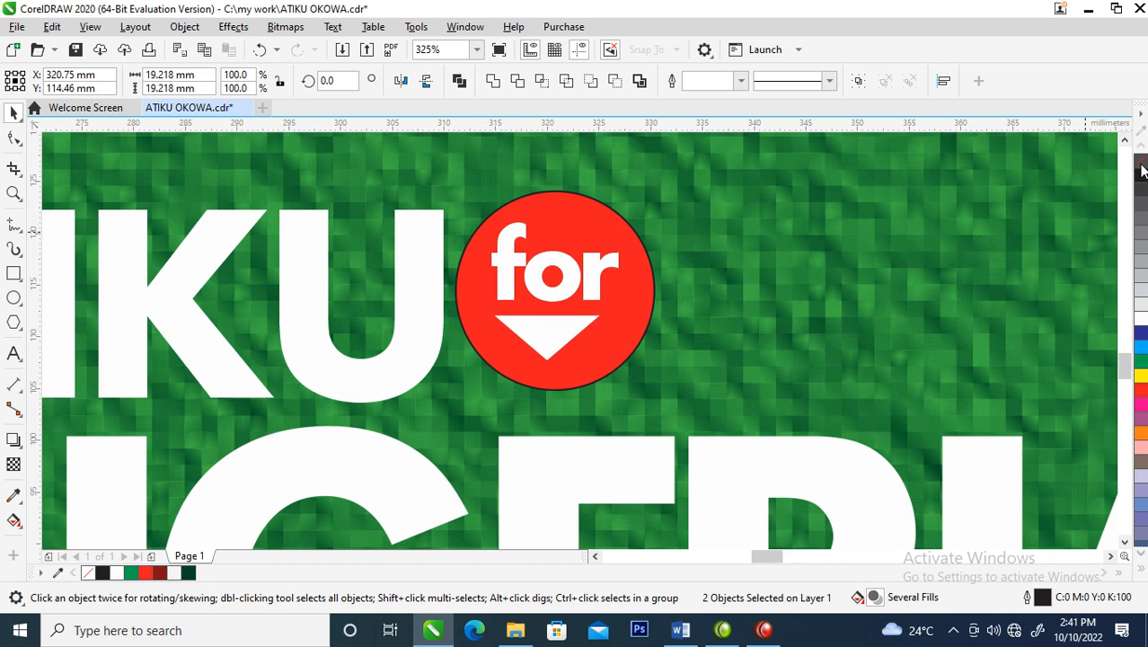
scroll(961, 259, down, 1)
scroll(868, 285, down, 3)
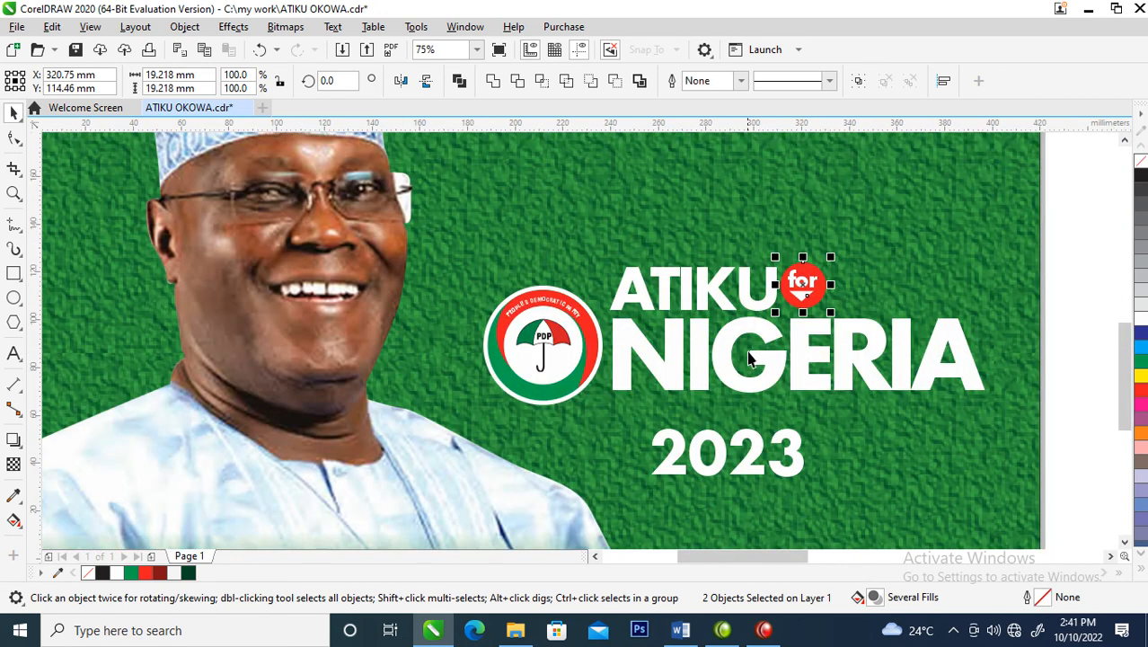
drag(760, 243, 847, 325)
key(ctrl+g)
Move "2023" below the end of "NIGERIA", and enlarge the PDP logo to about 96 mm while shifting it away from the slogan
drag(799, 449, 990, 418)
click(475, 348)
click(548, 391)
drag(608, 406, 661, 463)
drag(516, 316, 519, 332)
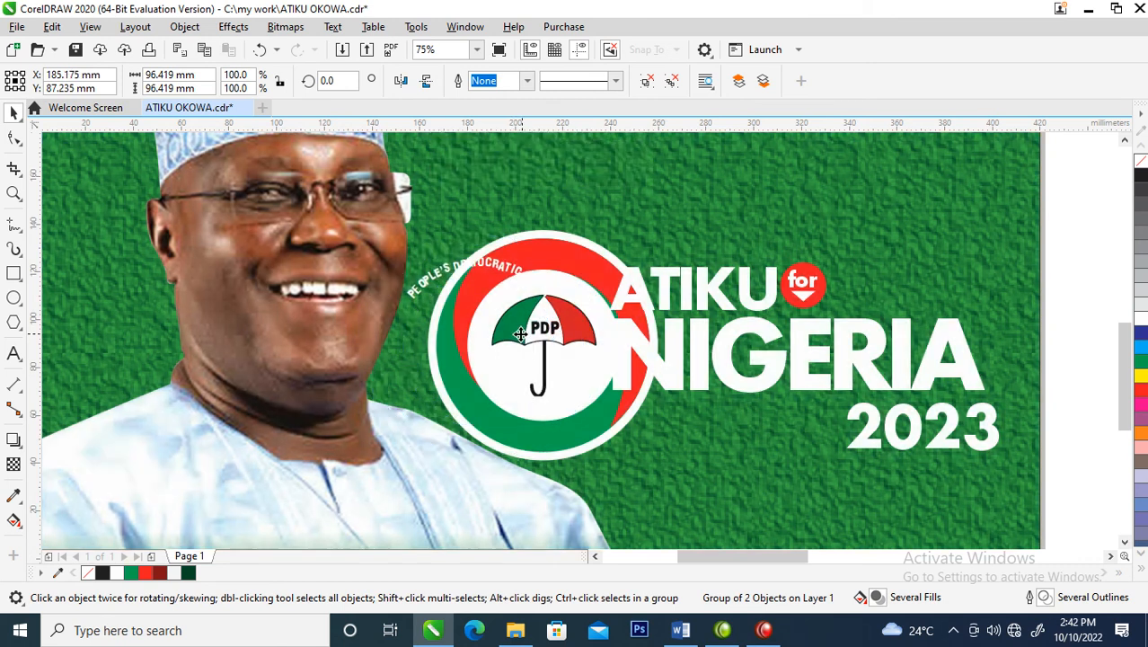
mouse_move(997, 438)
mouse_down()
mouse_move(987, 438)
mouse_move(995, 429)
mouse_up()
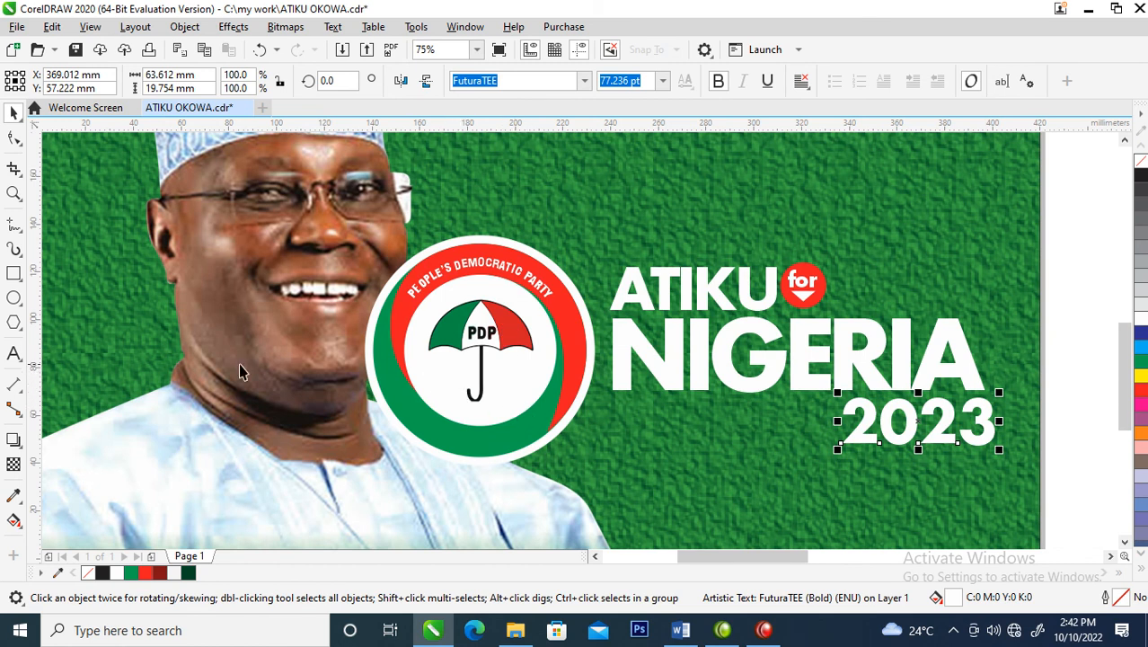
Draw a thin rectangle about 82 × 3.9 mm under "NIGERIA" in front of "2023" and fill it red
click(14, 273)
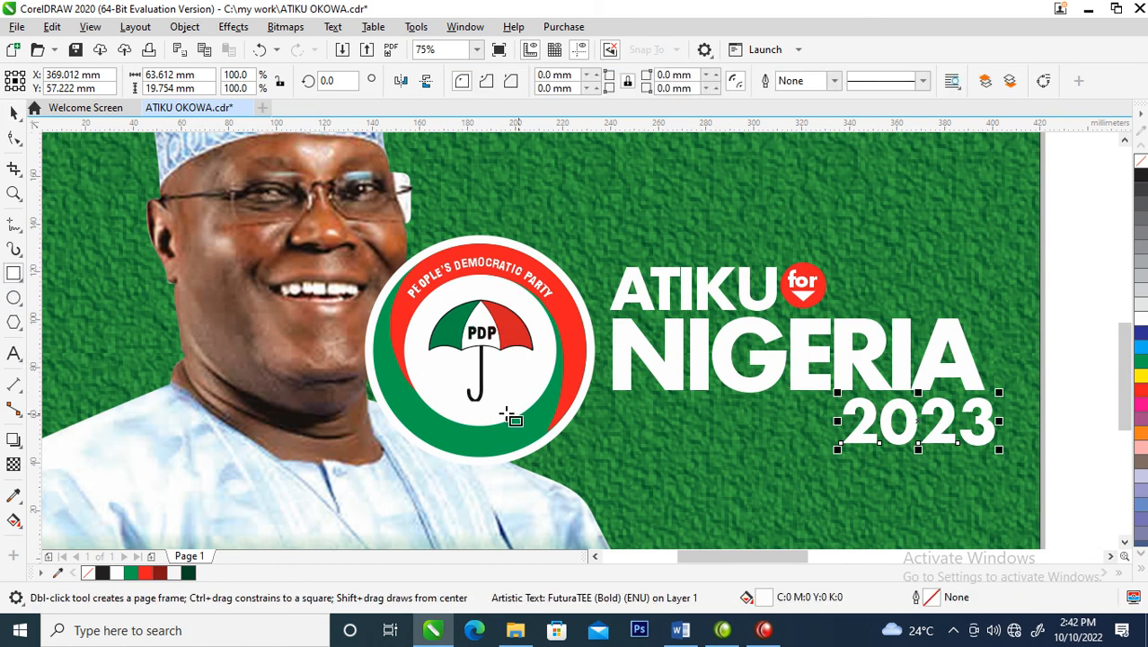
drag(613, 412, 814, 422)
key(space)
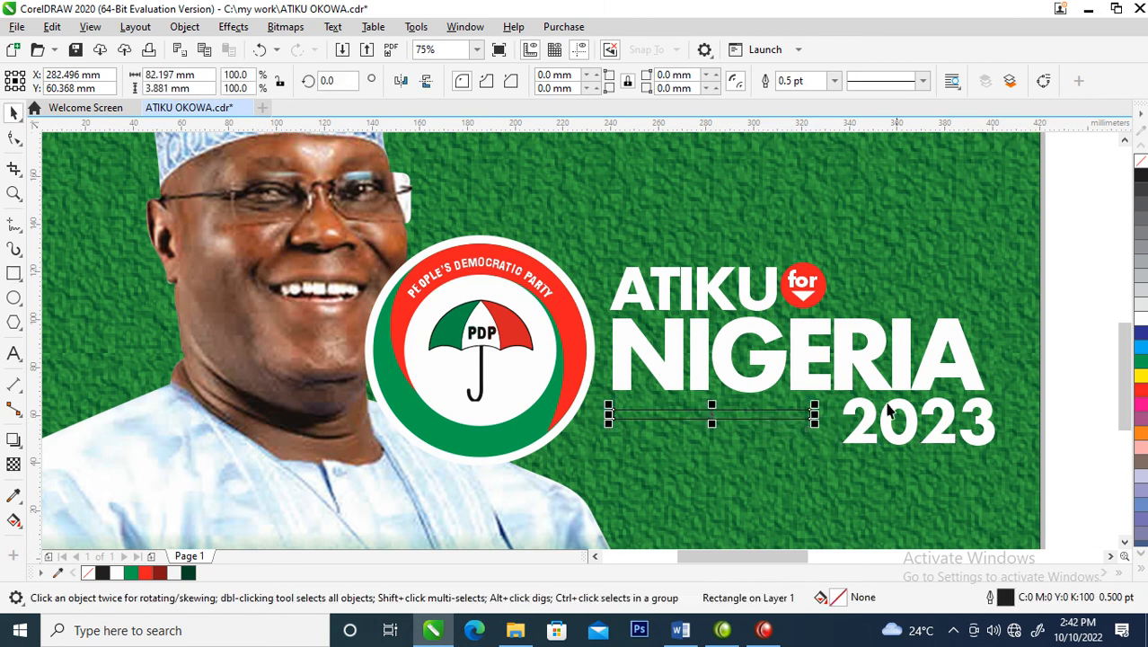
click(1140, 395)
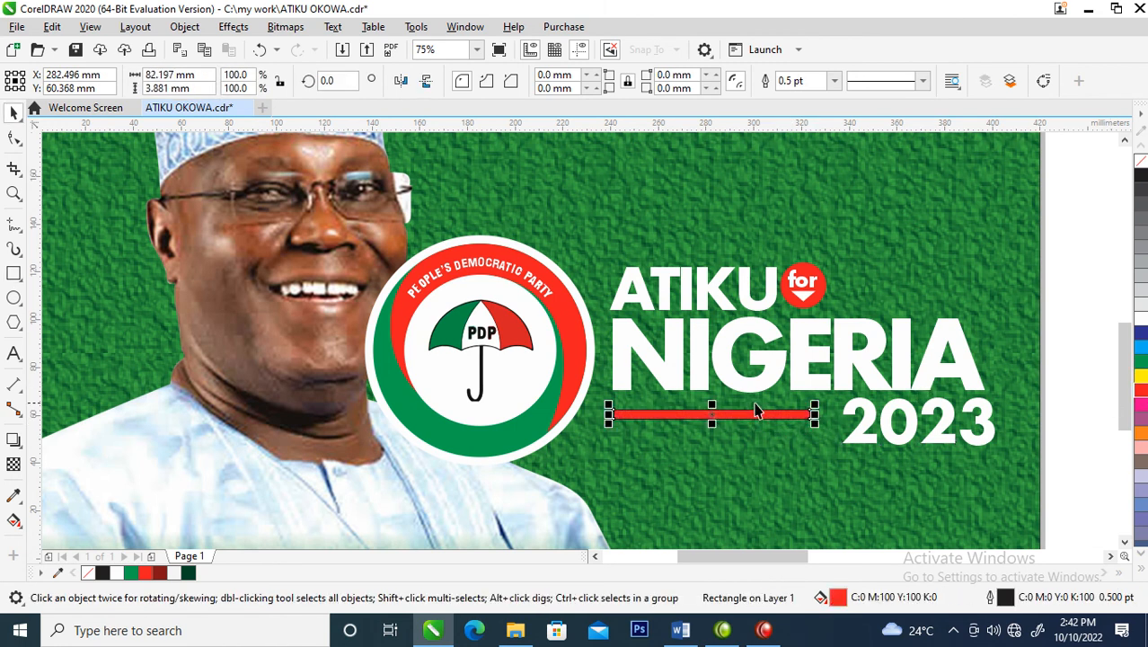
Duplicate the red bar just below itself, fill the copy yellow-green (C:35 M:0 Y:100 K:0) and remove both bars' outlines
drag(747, 412, 748, 432)
right_click(748, 433)
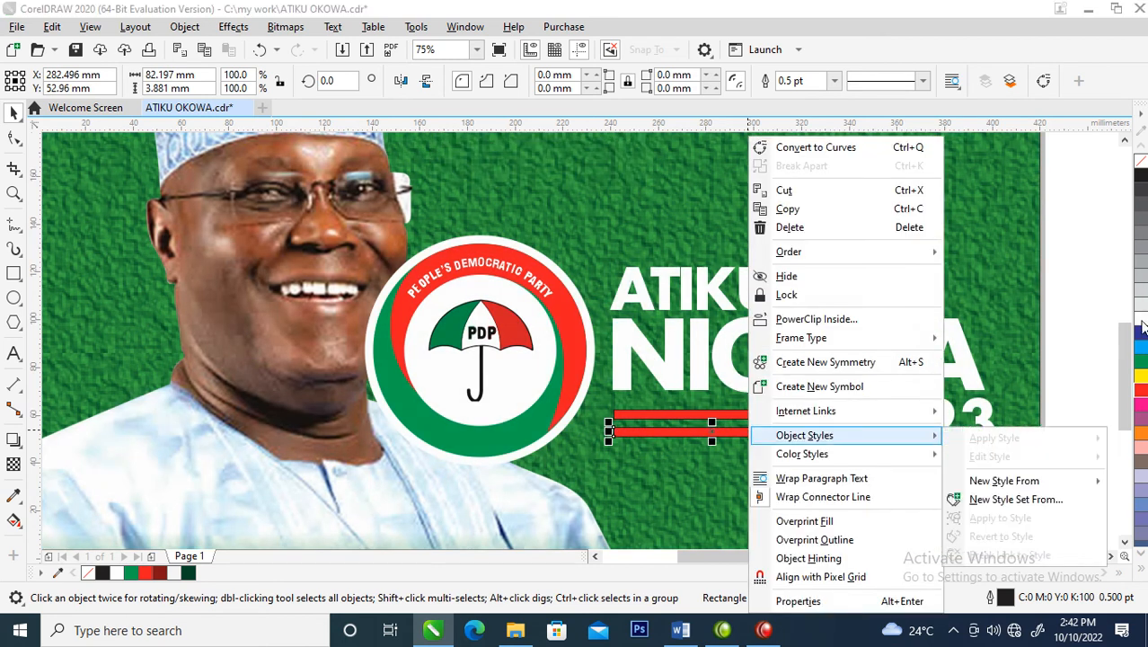
click(1140, 385)
click(1140, 376)
click(1140, 371)
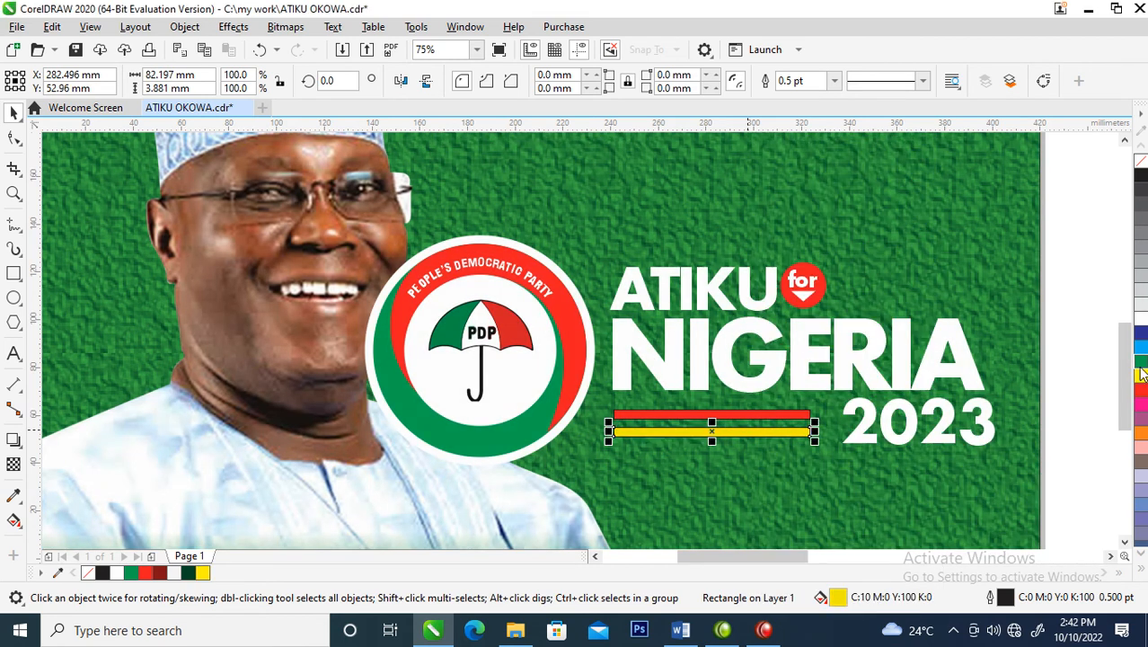
ctrl+click(1141, 374)
drag(542, 393, 875, 495)
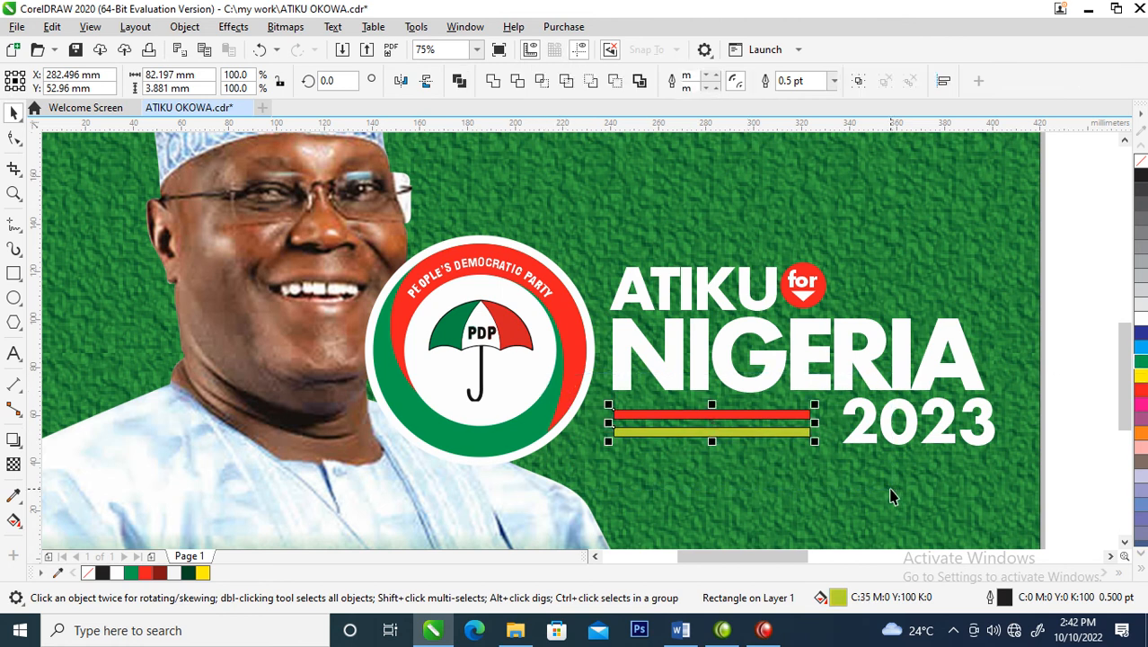
right_click(1142, 166)
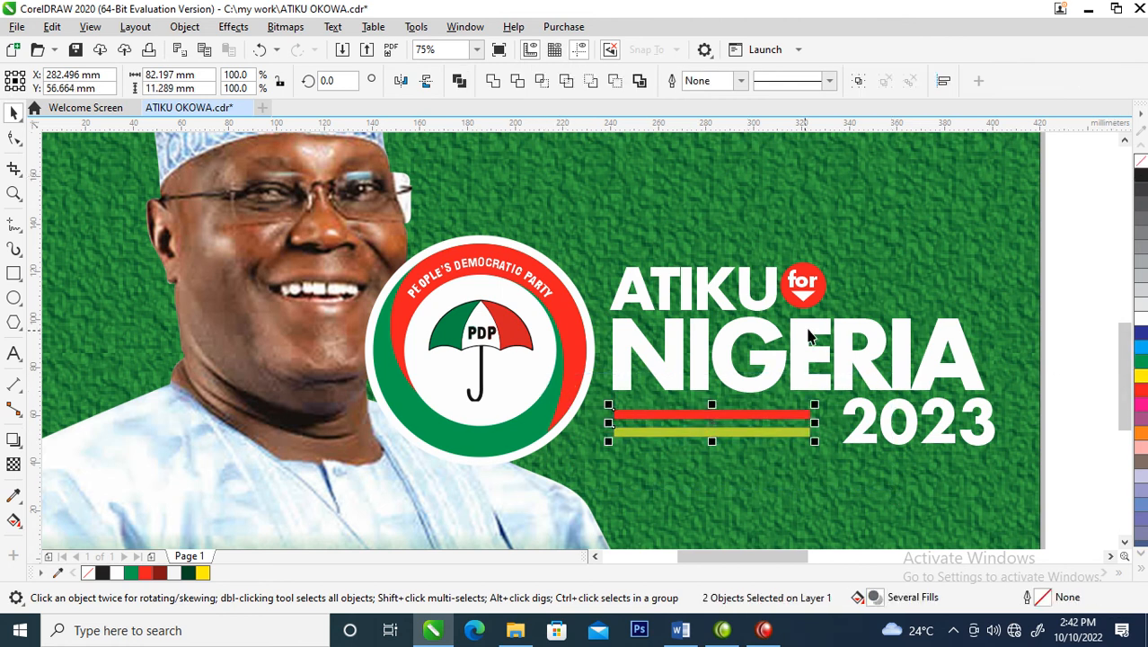
Ungroup the "for" badge and copy its white triangle onto the end of the two bars near "2023"
click(802, 303)
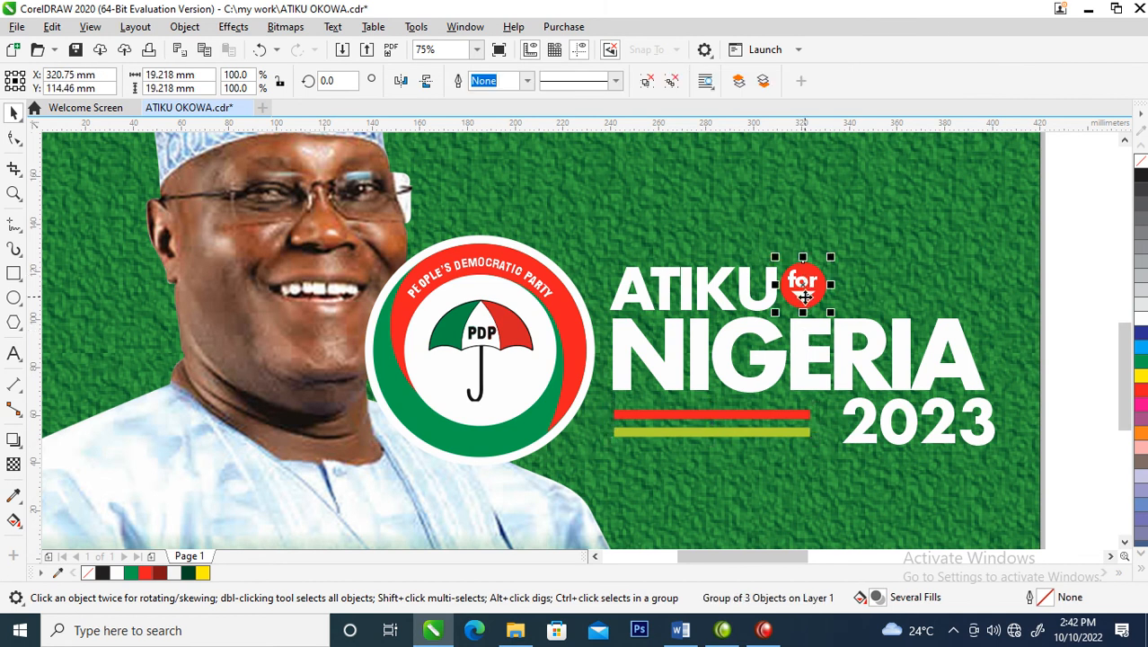
click(674, 83)
click(867, 286)
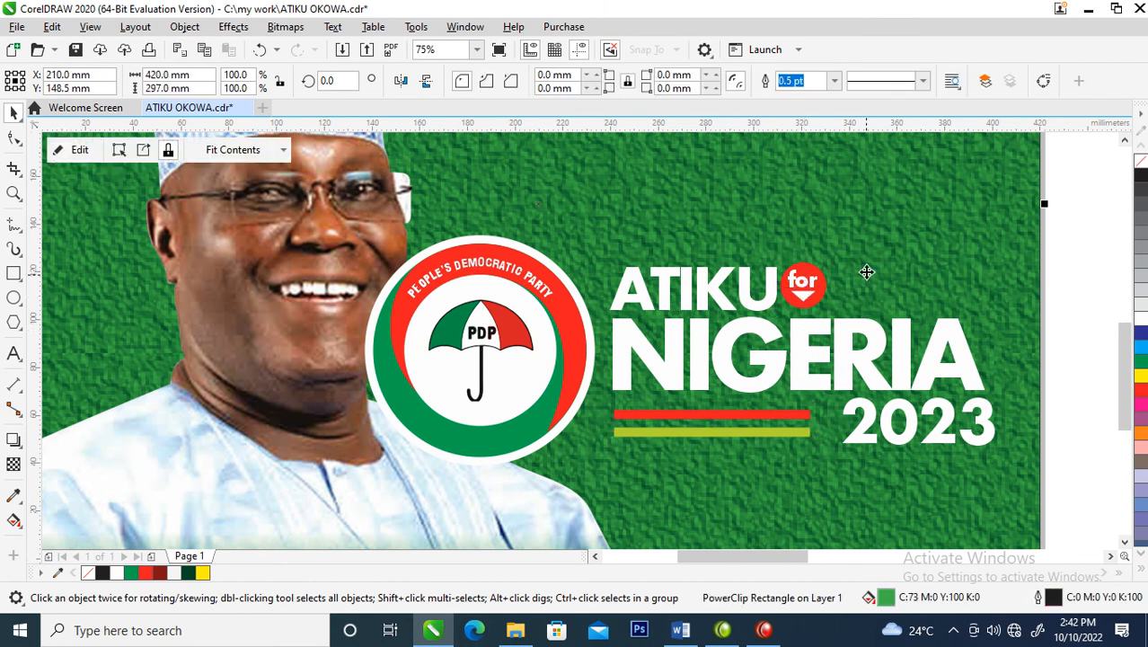
drag(802, 297, 800, 434)
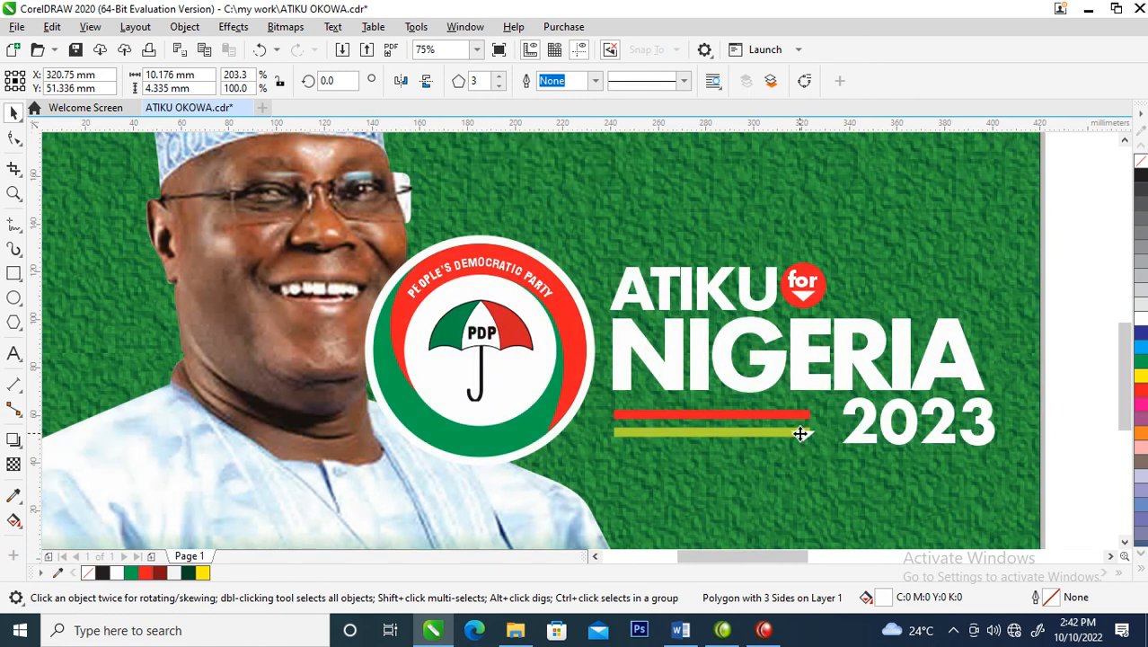
Rotate the copied triangle to 90° and enlarge it to about 16 × 22 mm as an arrowhead for both bars
click(802, 433)
drag(821, 423, 778, 404)
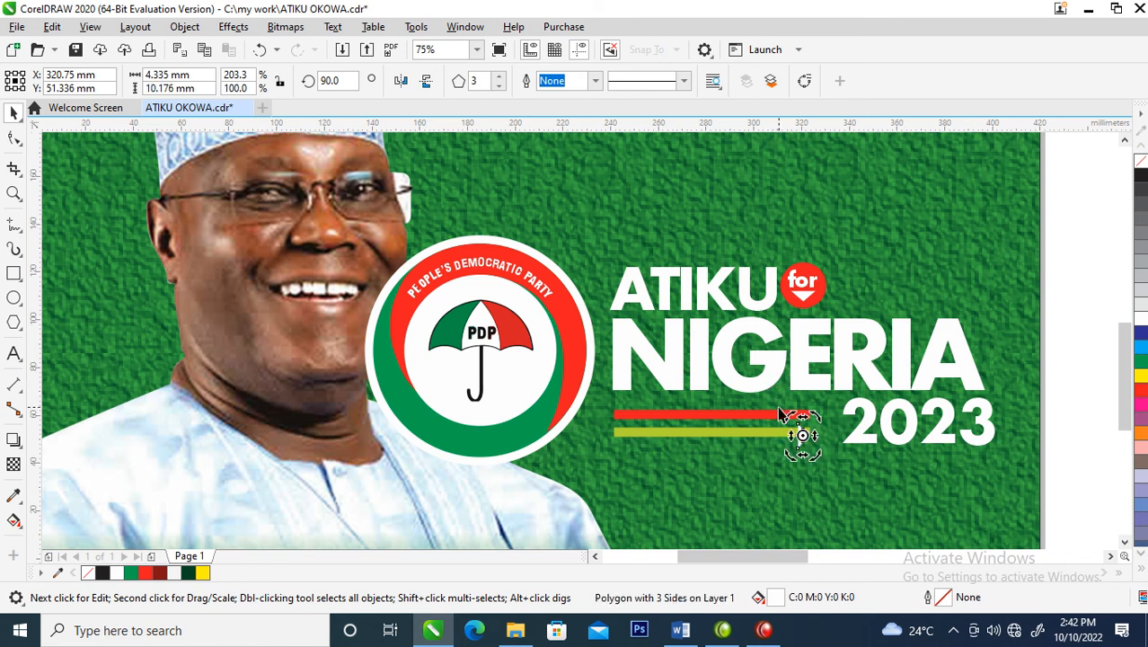
click(800, 436)
click(798, 435)
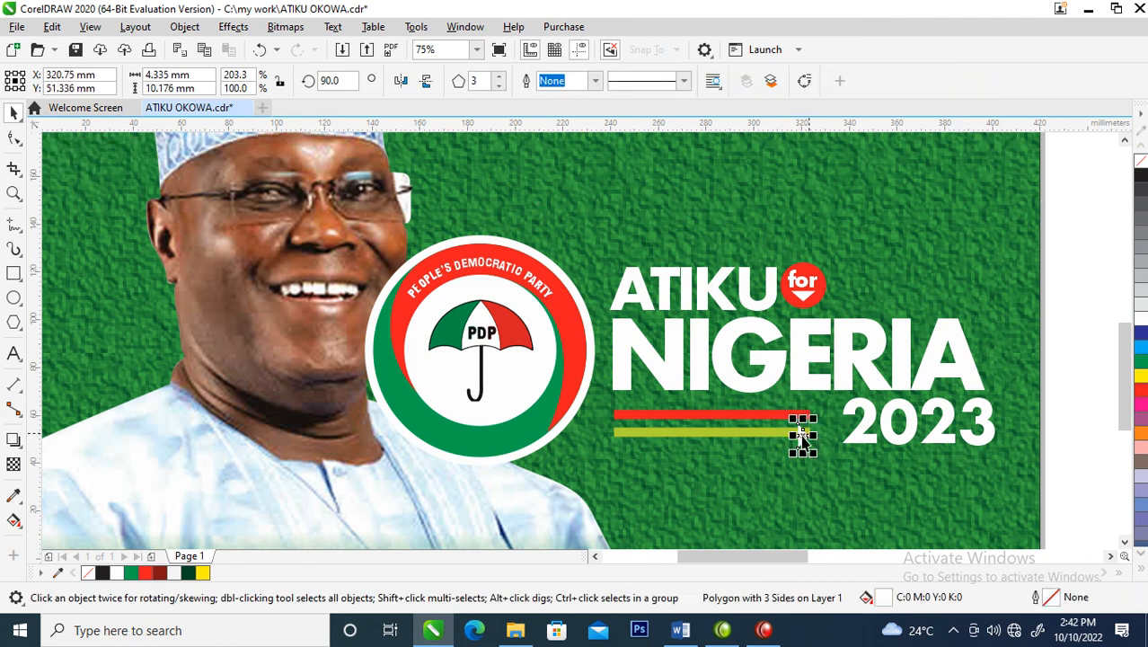
mouse_move(814, 417)
mouse_down()
mouse_move(823, 391)
mouse_move(802, 424)
mouse_move(810, 435)
mouse_up()
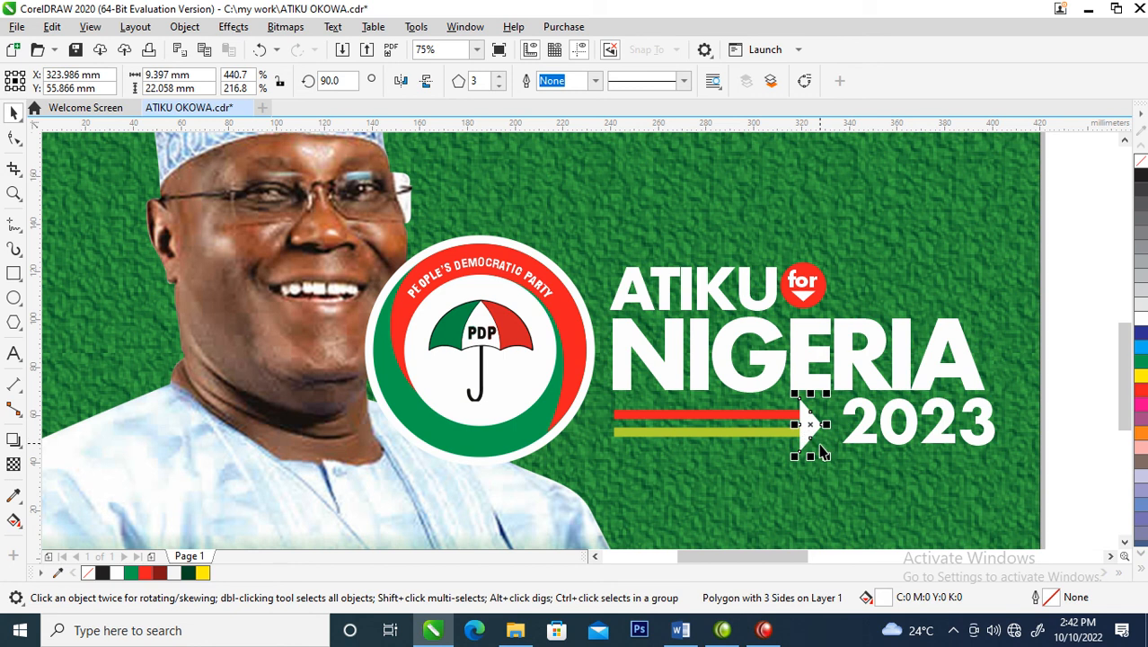
drag(825, 426, 848, 434)
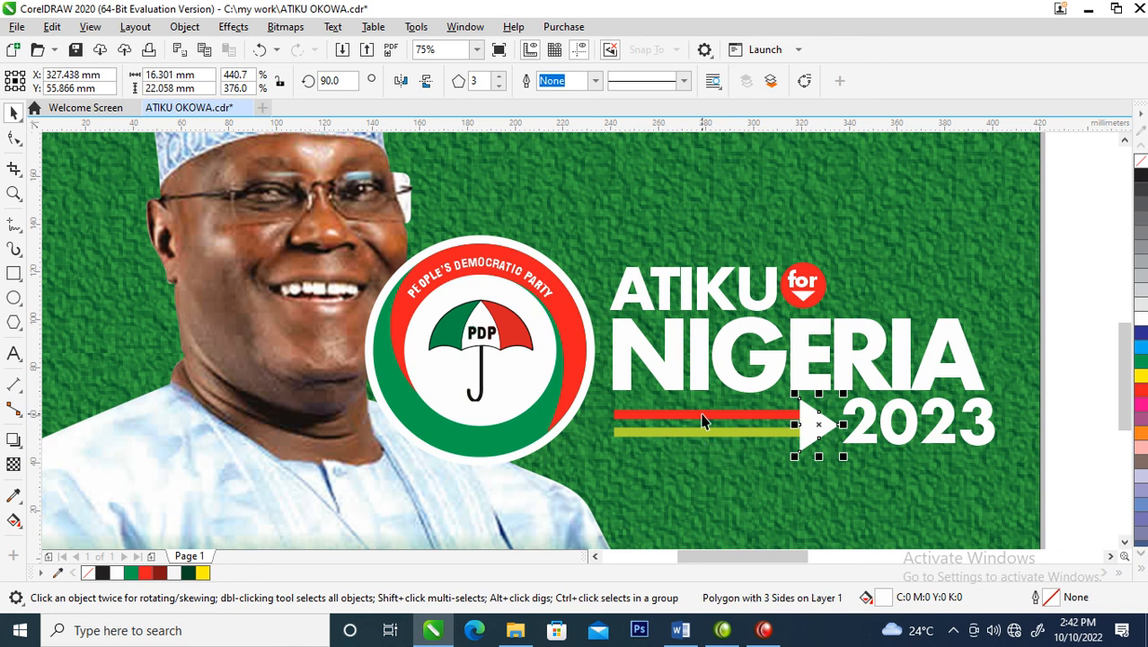
Shrink the PDP logo to about 82 mm, keeping it close beside the slogan
scroll(704, 421, down, 2)
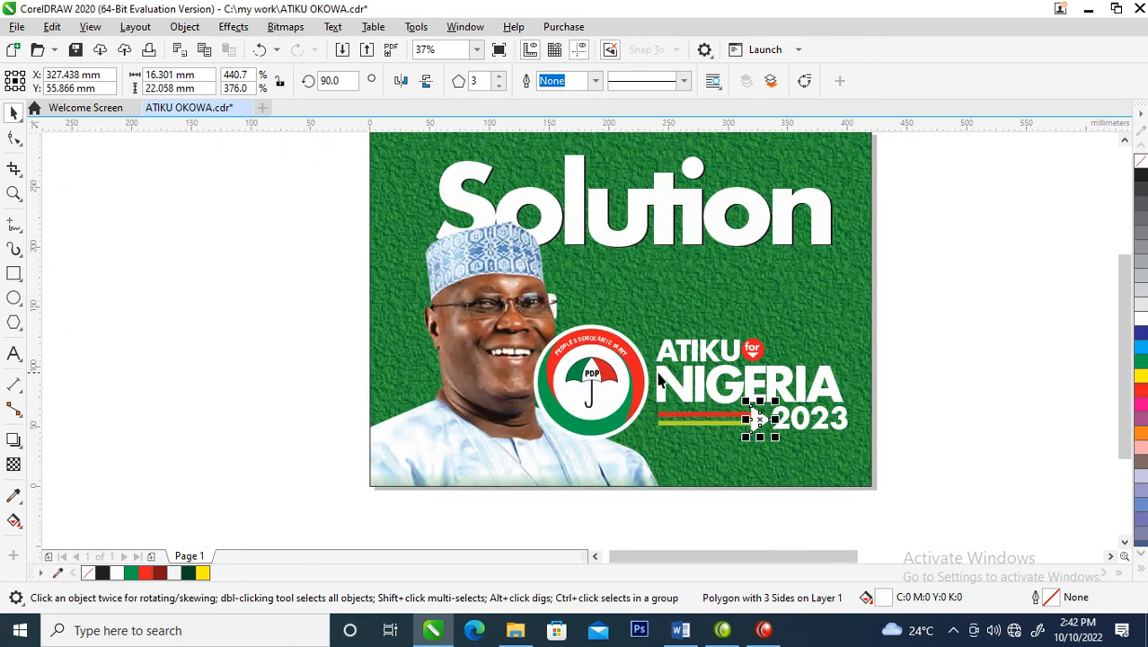
click(624, 363)
drag(658, 316, 612, 406)
Scale the logo and slogan together to about 184 mm wide and move them into the poster's lower-right area
drag(975, 315, 530, 483)
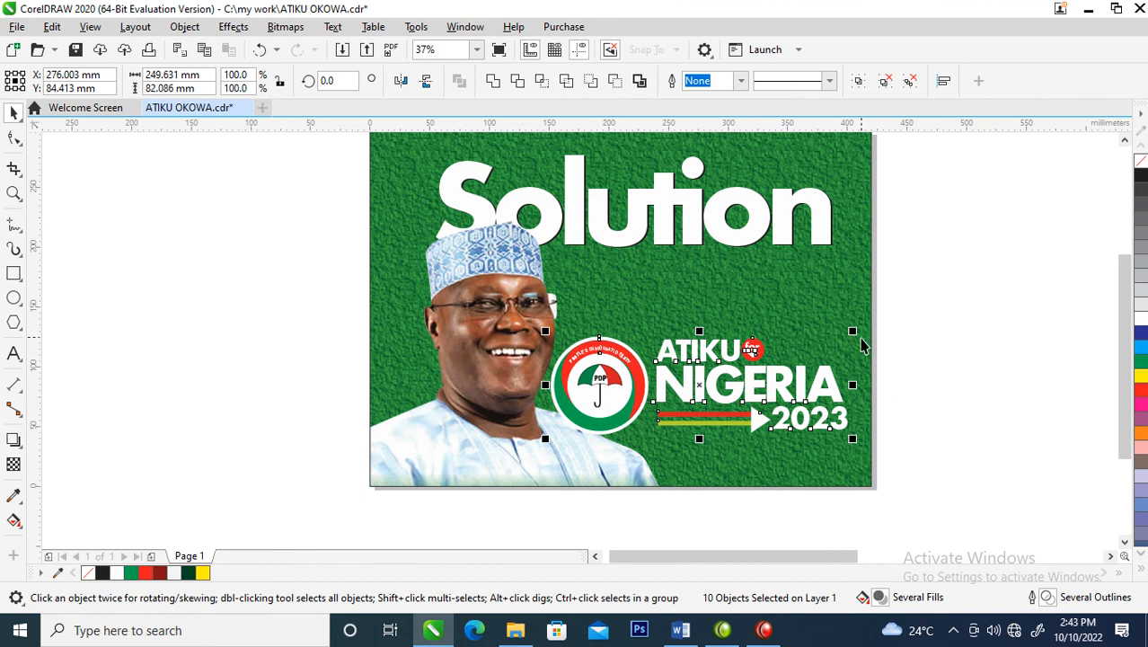
drag(854, 331, 814, 334)
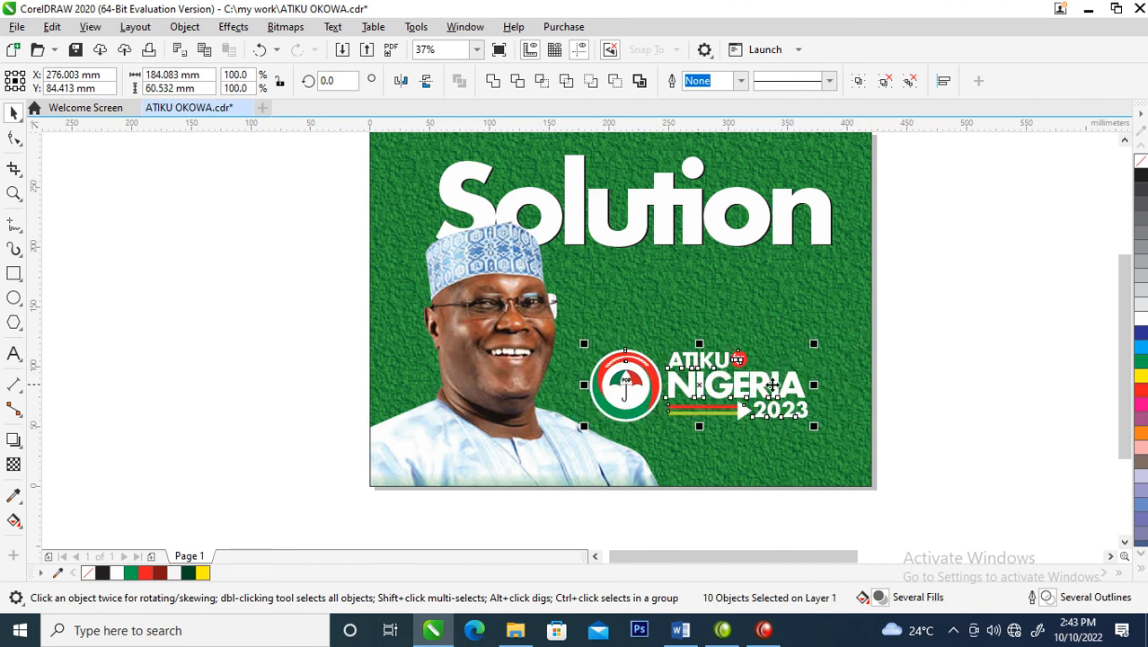
drag(778, 375, 806, 411)
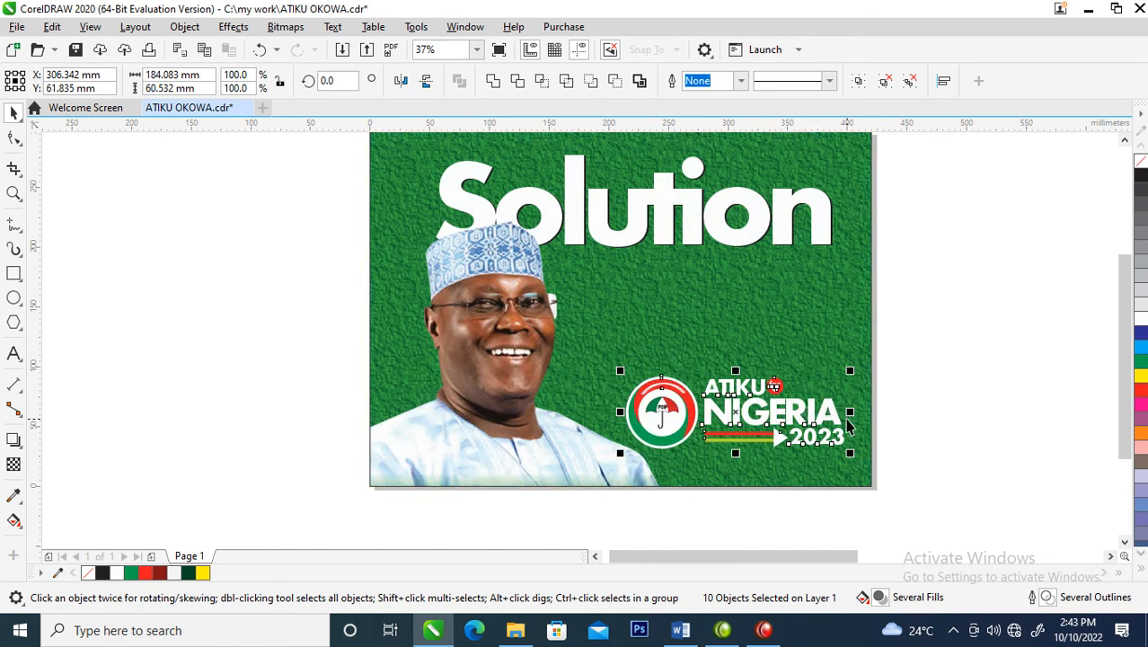
drag(691, 396, 682, 396)
Add the artistic text "vote" just above the PDP logo and fill it white
key(z)
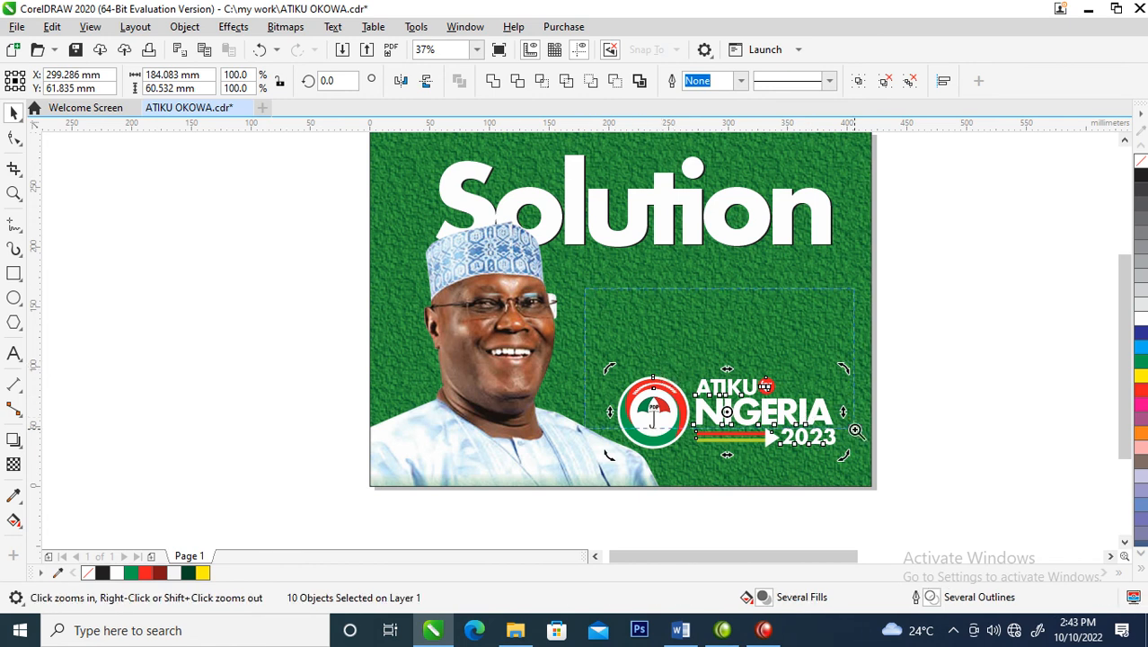
click(706, 364)
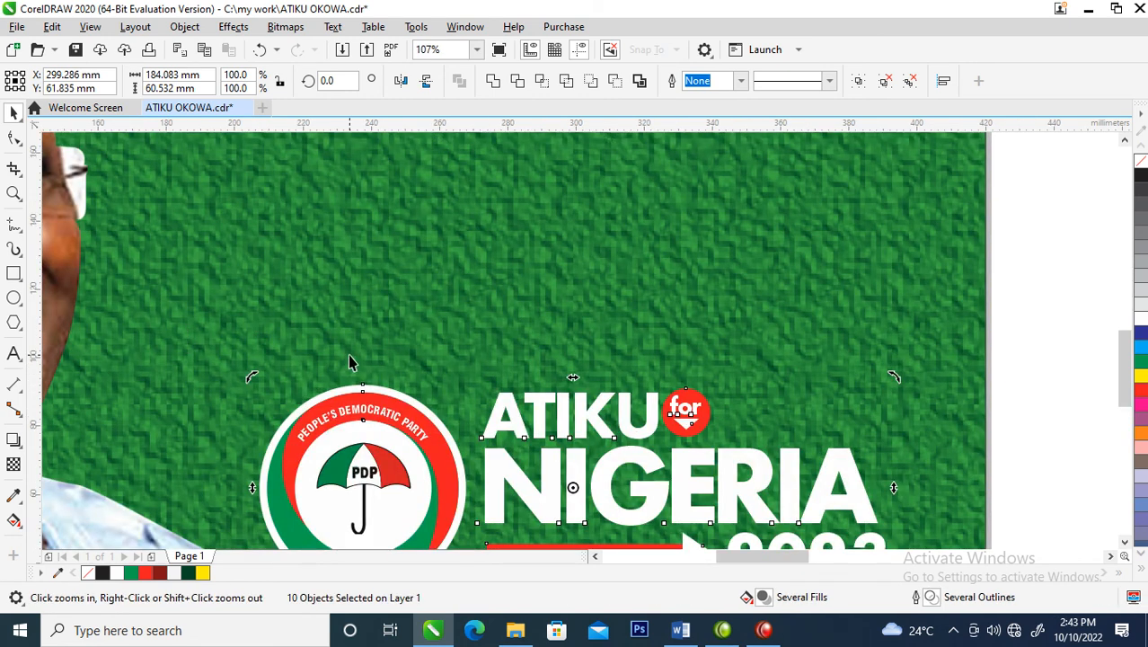
key(space)
click(559, 310)
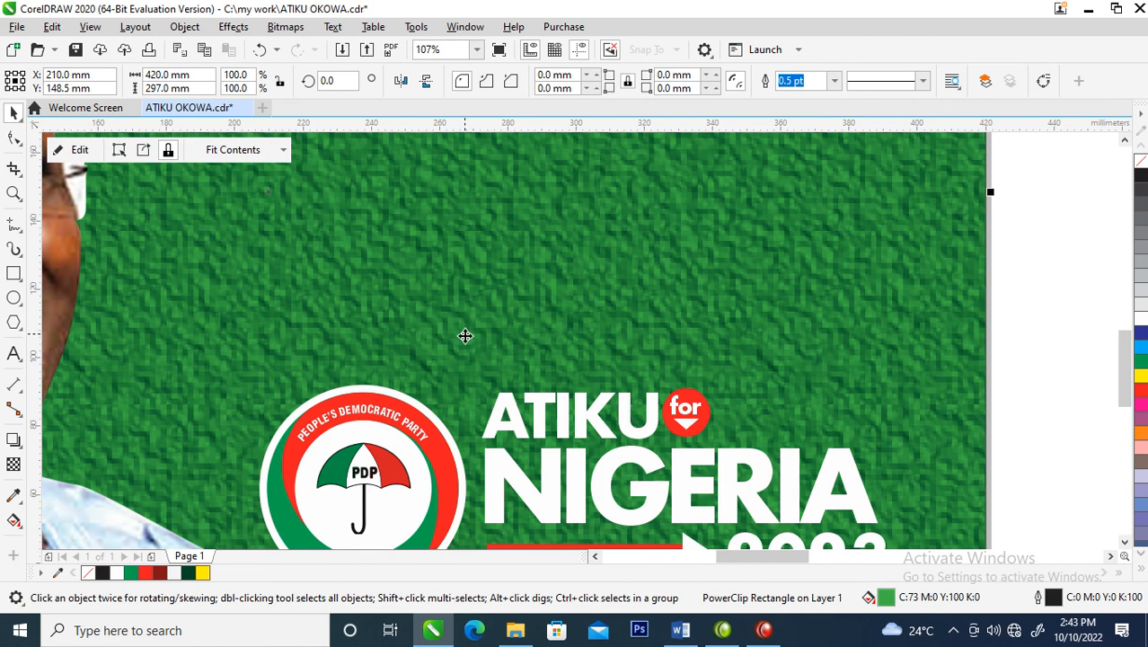
key(F8)
click(365, 316)
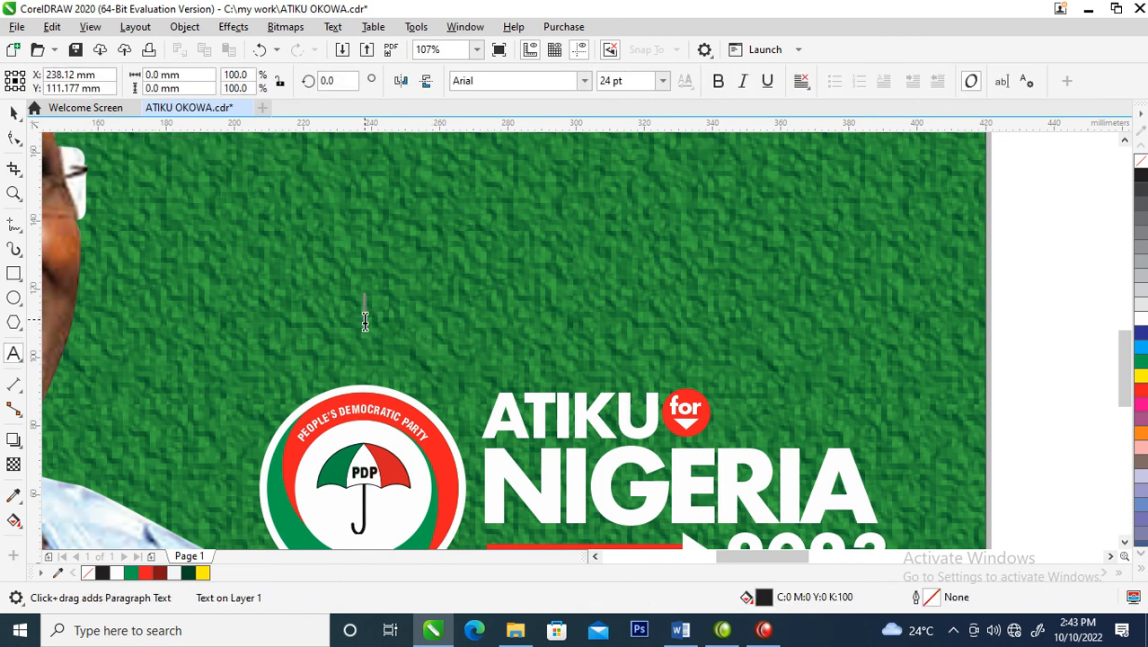
text(Av)
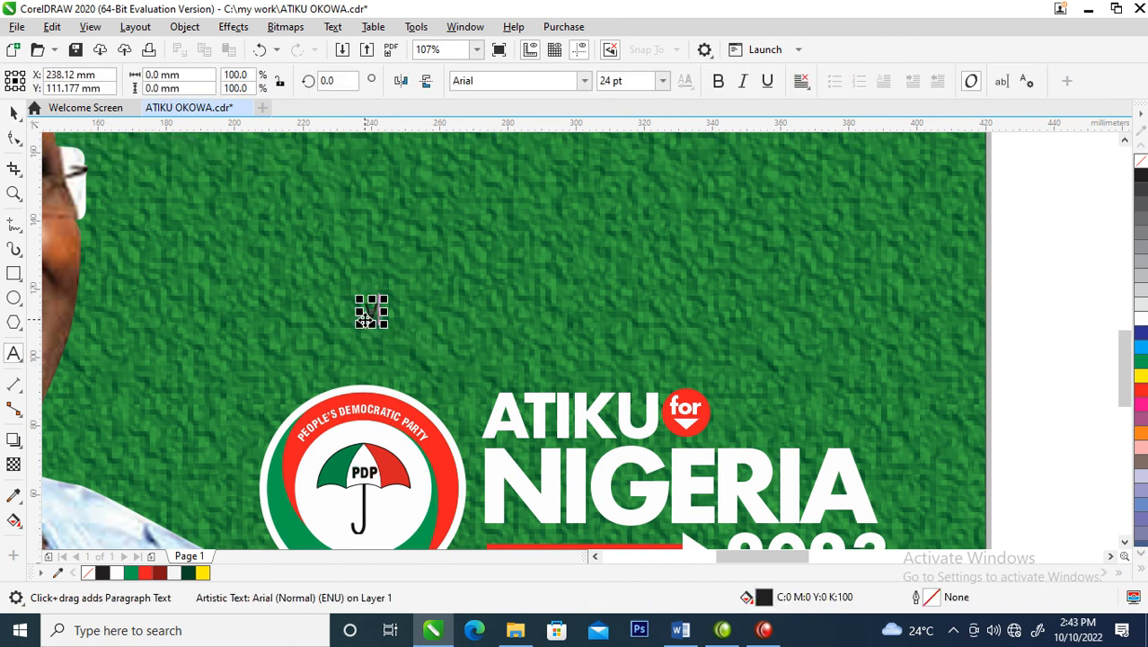
text(ote)
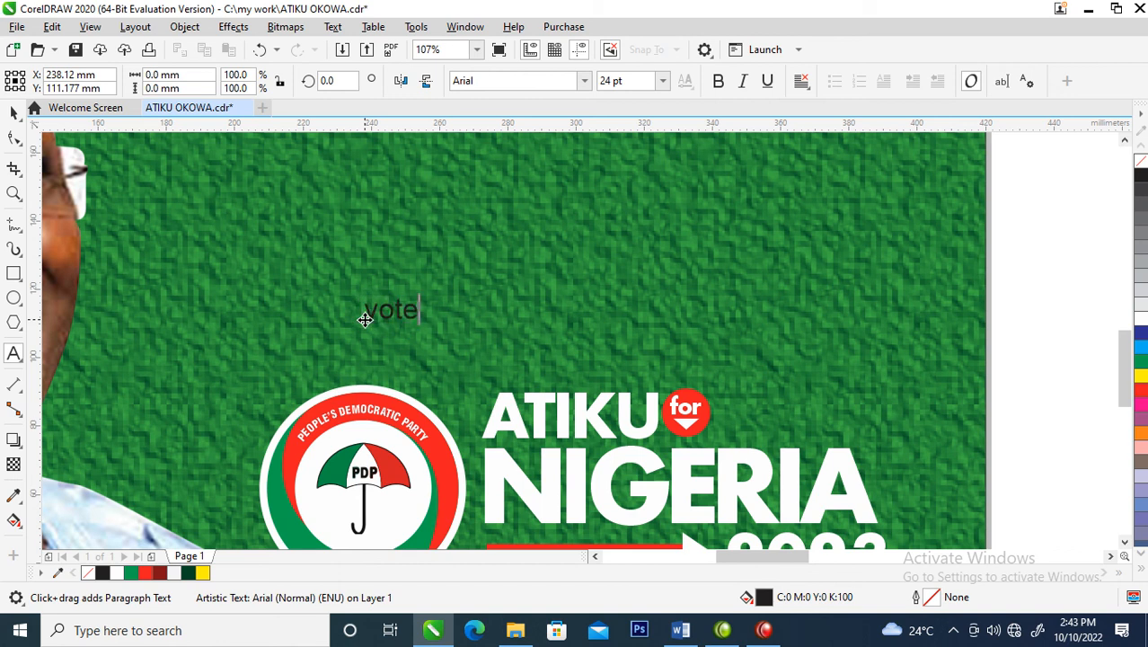
drag(389, 327, 383, 351)
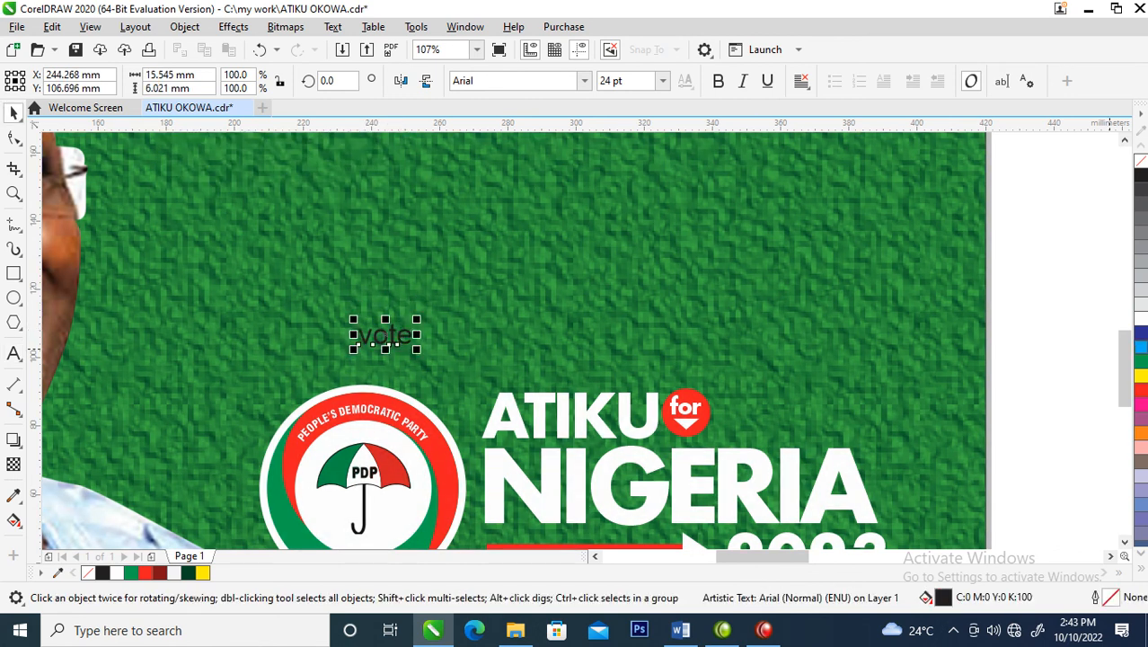
click(1140, 320)
Enlarge "vote" to about 73 pt and change its font to FuturaTEE
key(z)
drag(283, 267, 490, 406)
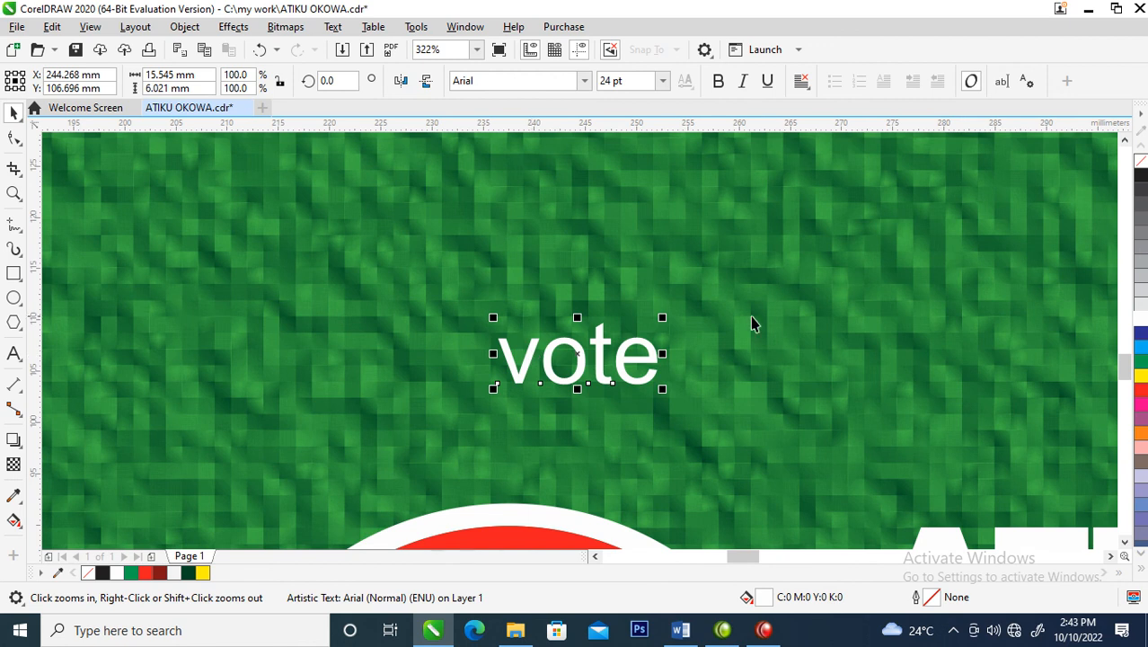
drag(665, 315, 827, 249)
click(585, 81)
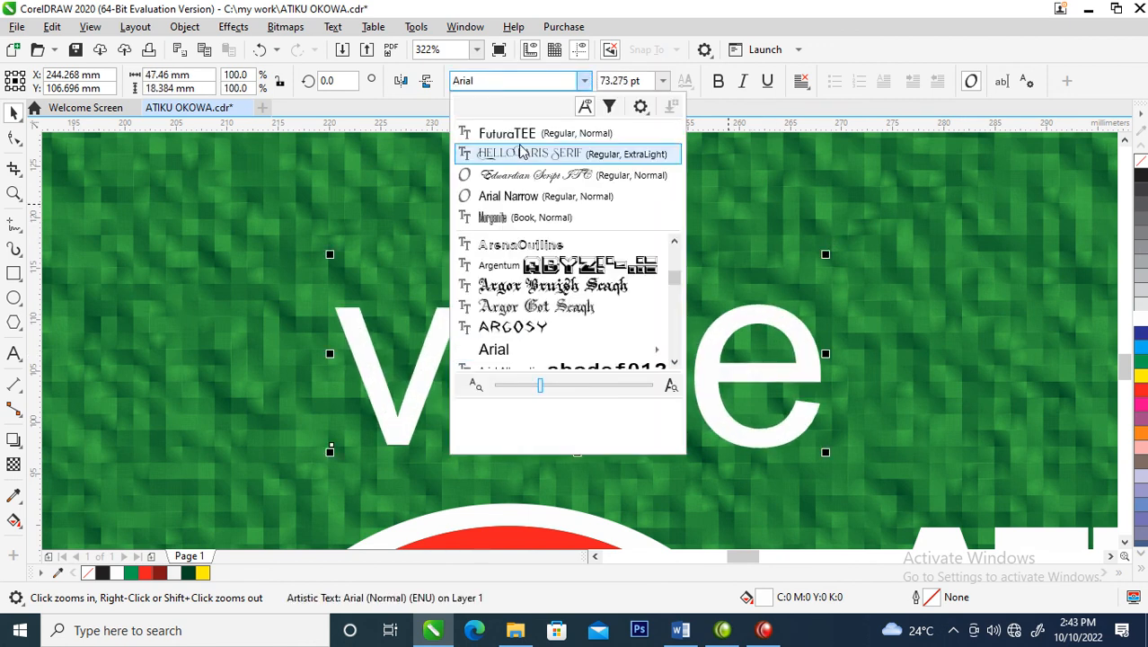
click(520, 139)
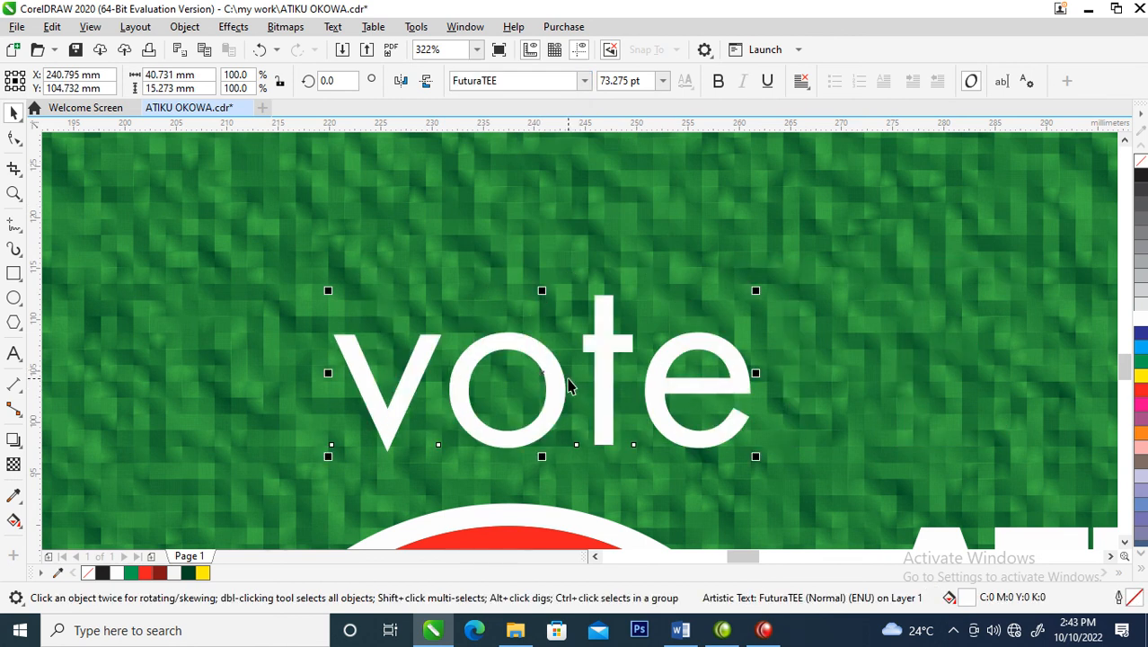
Break the "vote" text apart into separate letters and convert the "v" to curves
key(ctrl+k)
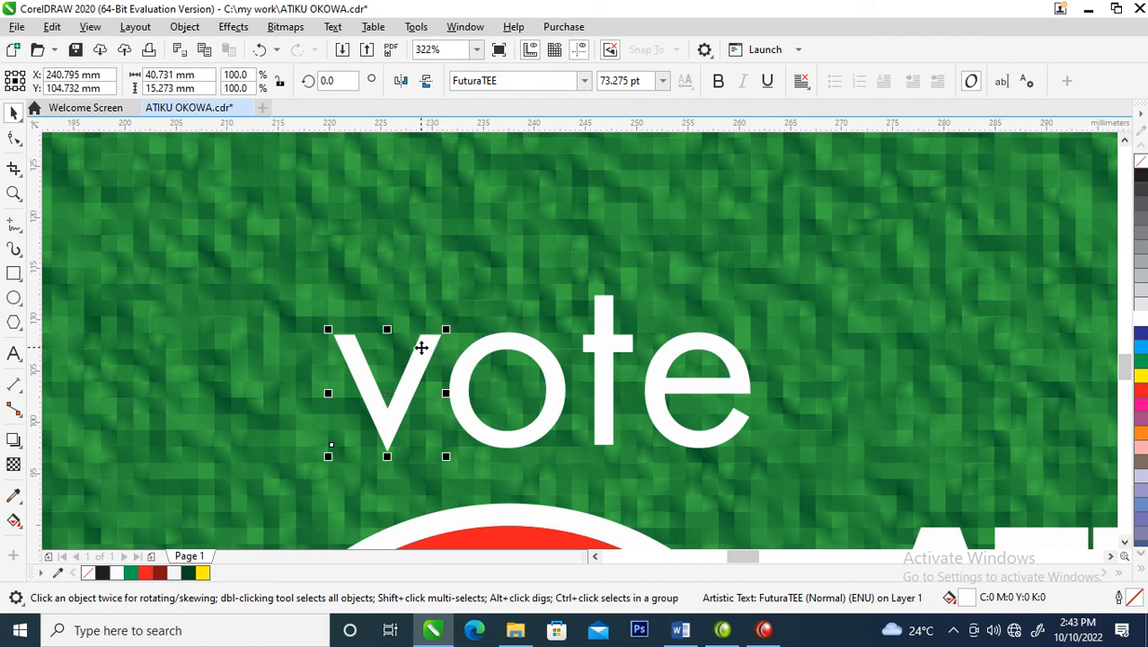
right_click(423, 353)
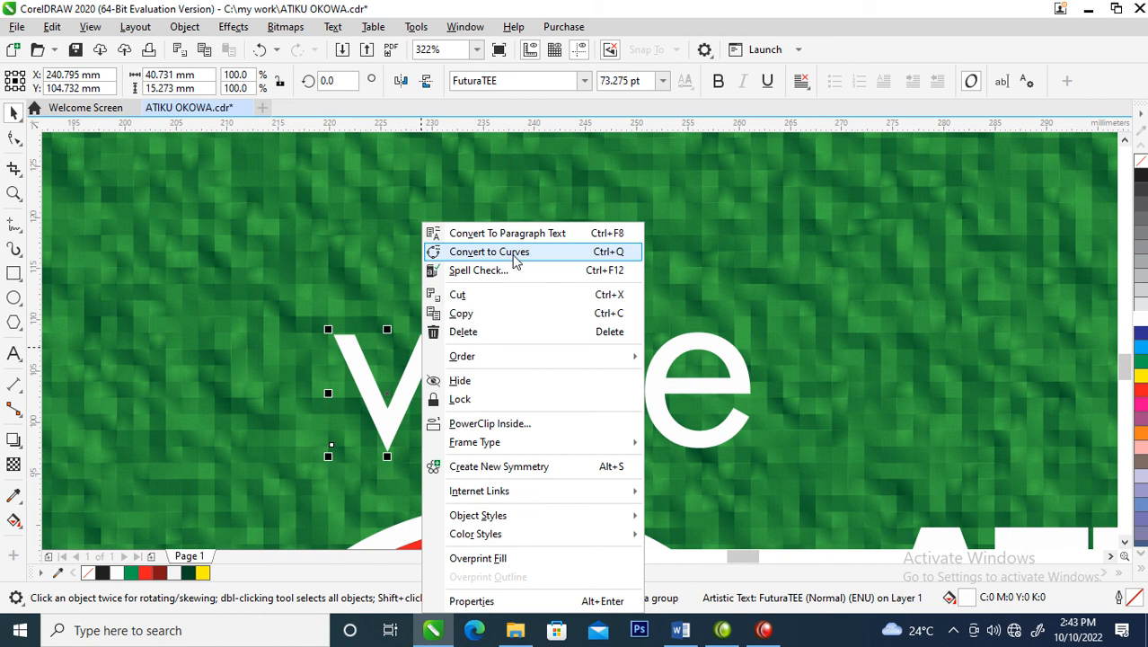
click(515, 258)
click(433, 346)
Reshape the "v" into a check mark with a long pointed arm rising over the other letters, and fill it red
key(F10)
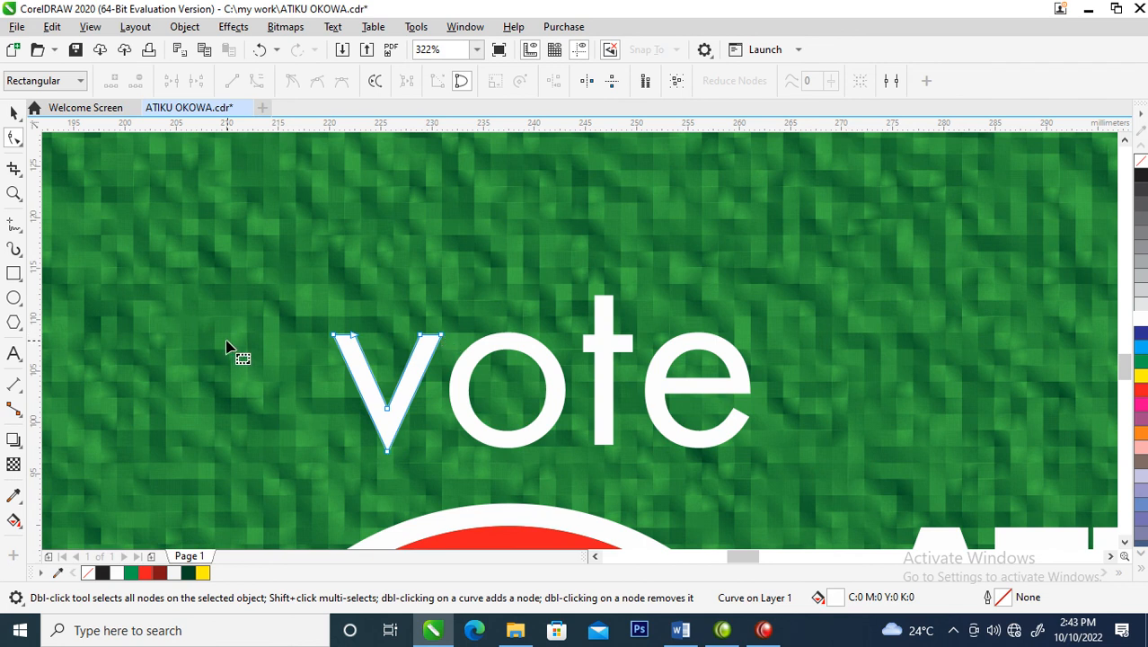
drag(441, 335, 796, 225)
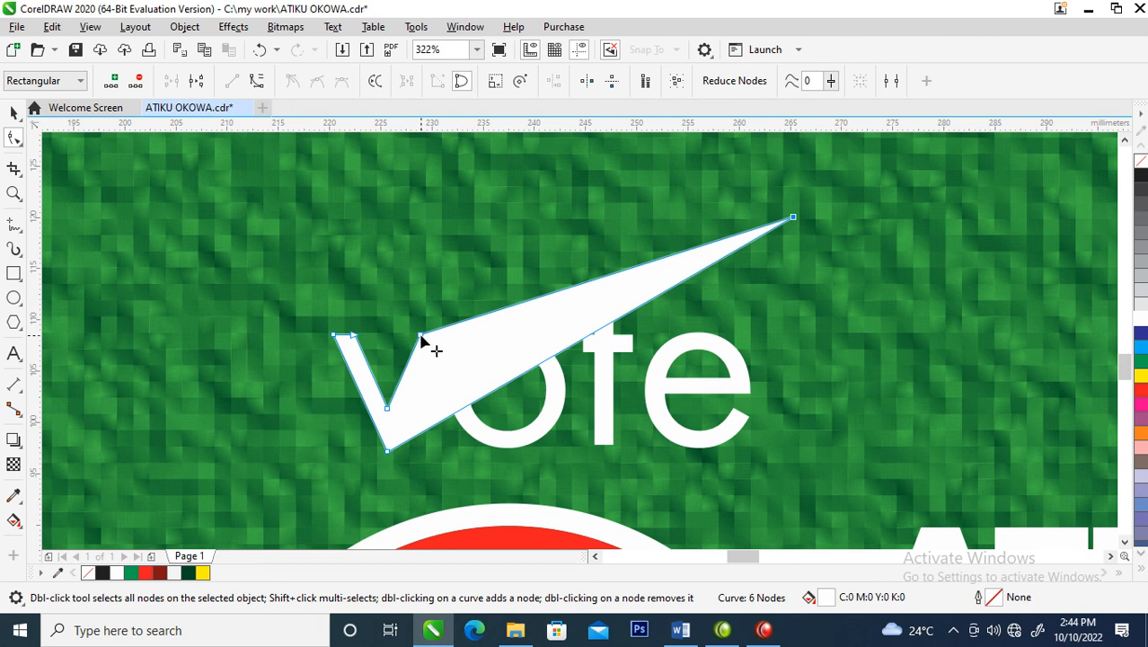
double_click(421, 337)
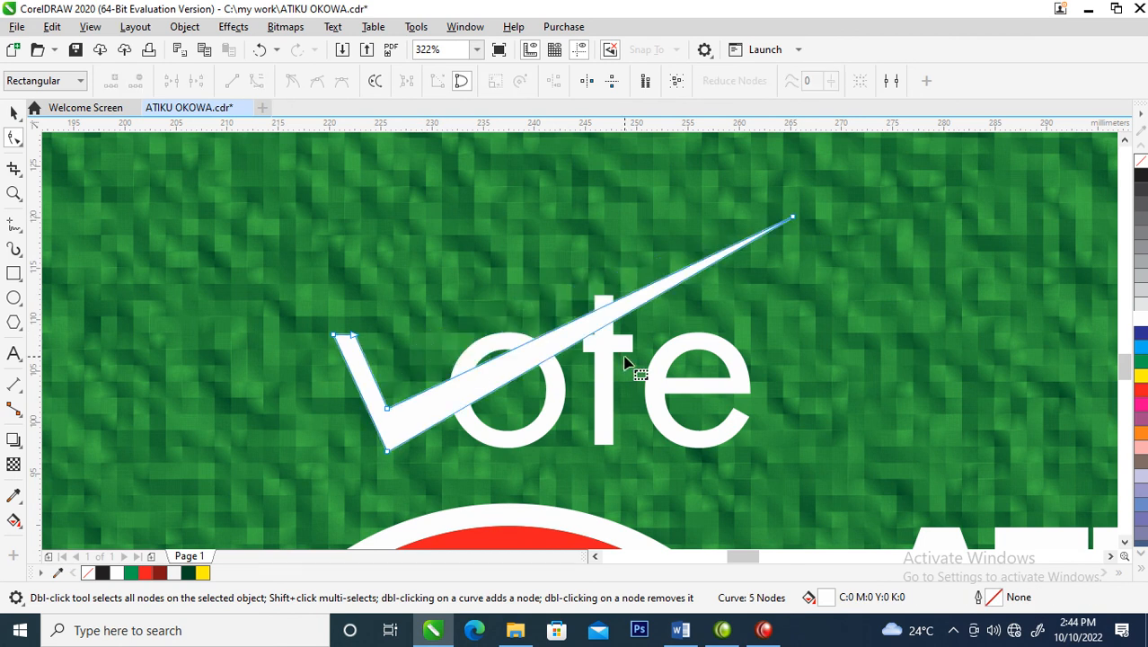
key(space)
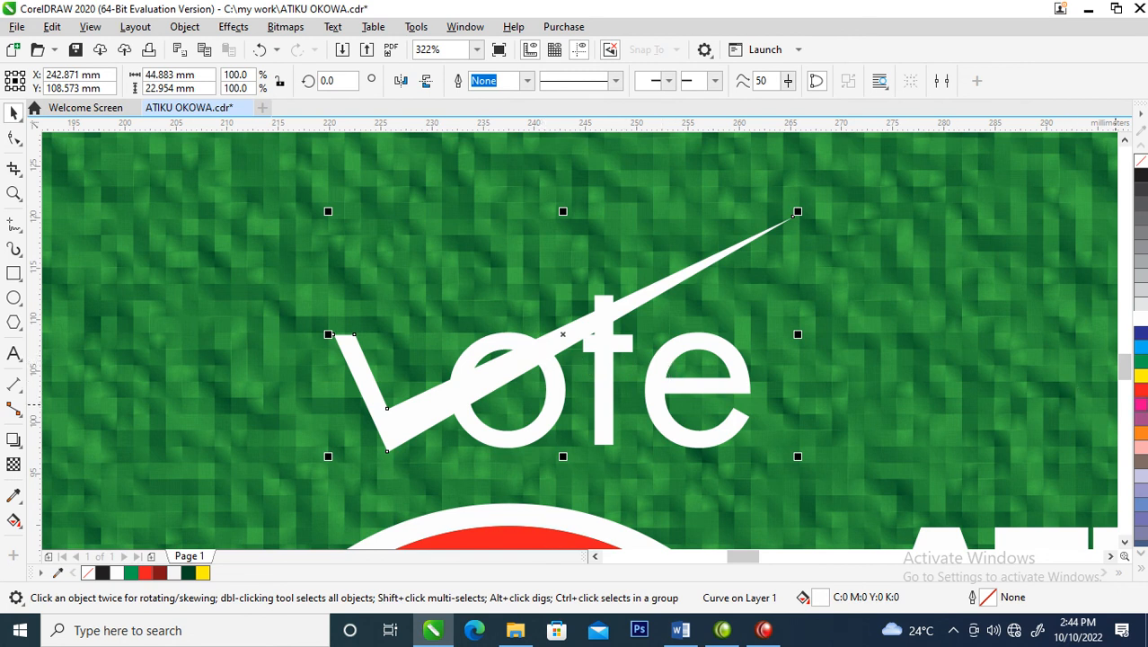
click(1141, 395)
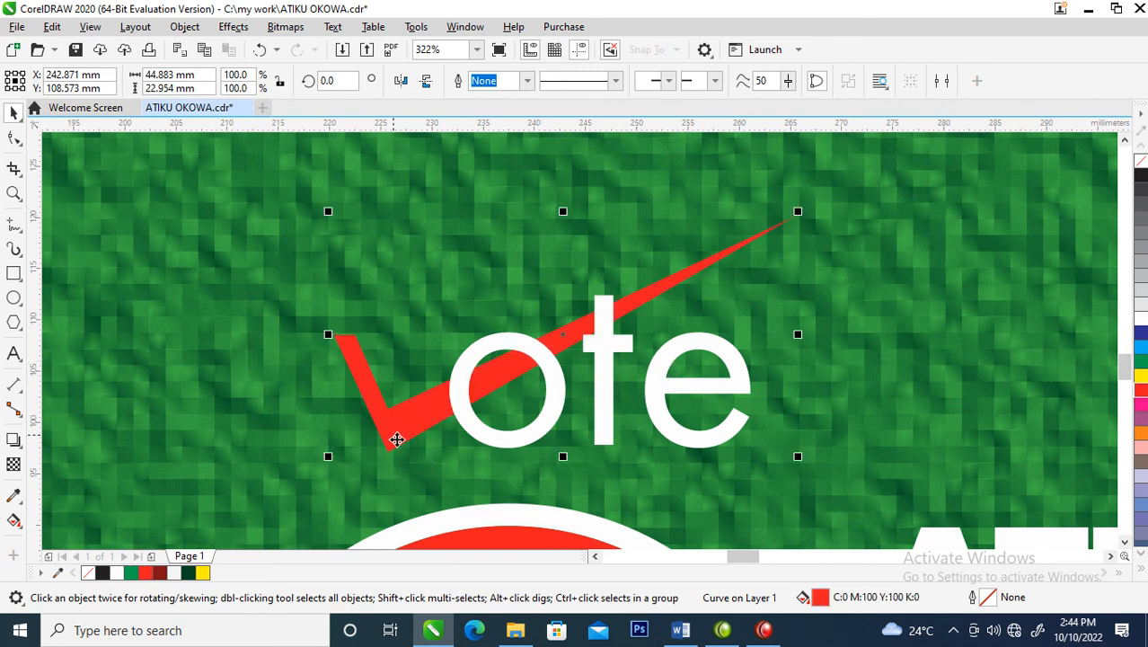
click(389, 432)
Group the red check mark with the letters "ote" and shift the group slightly left and down, closer to the PDP logo
scroll(389, 432, down, 5)
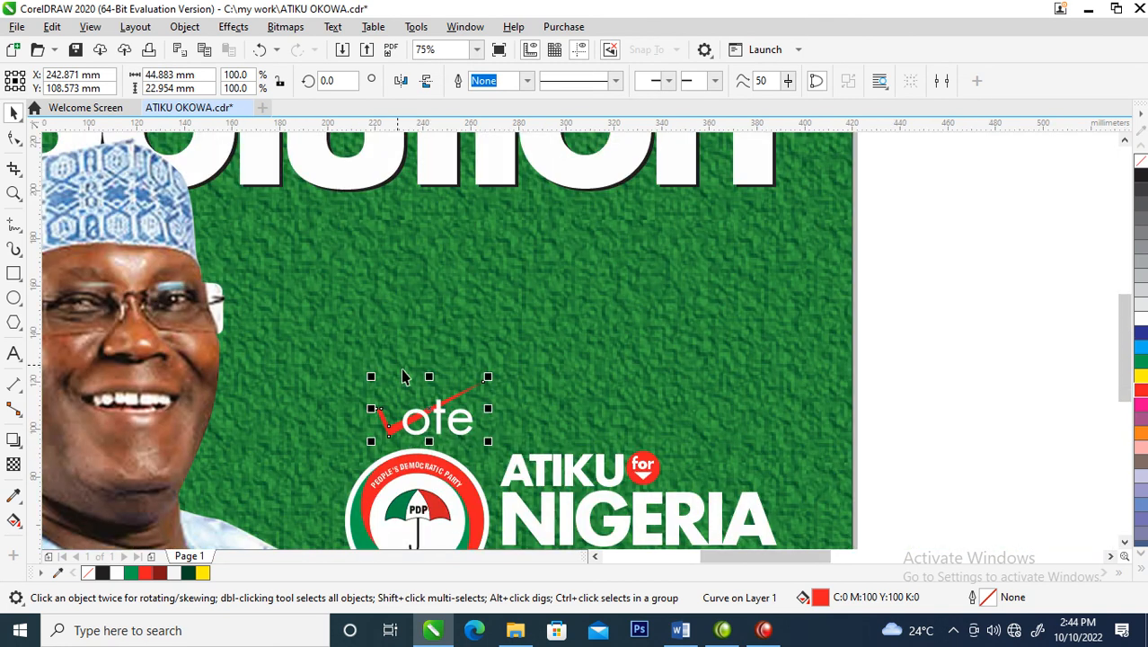
drag(315, 352, 484, 437)
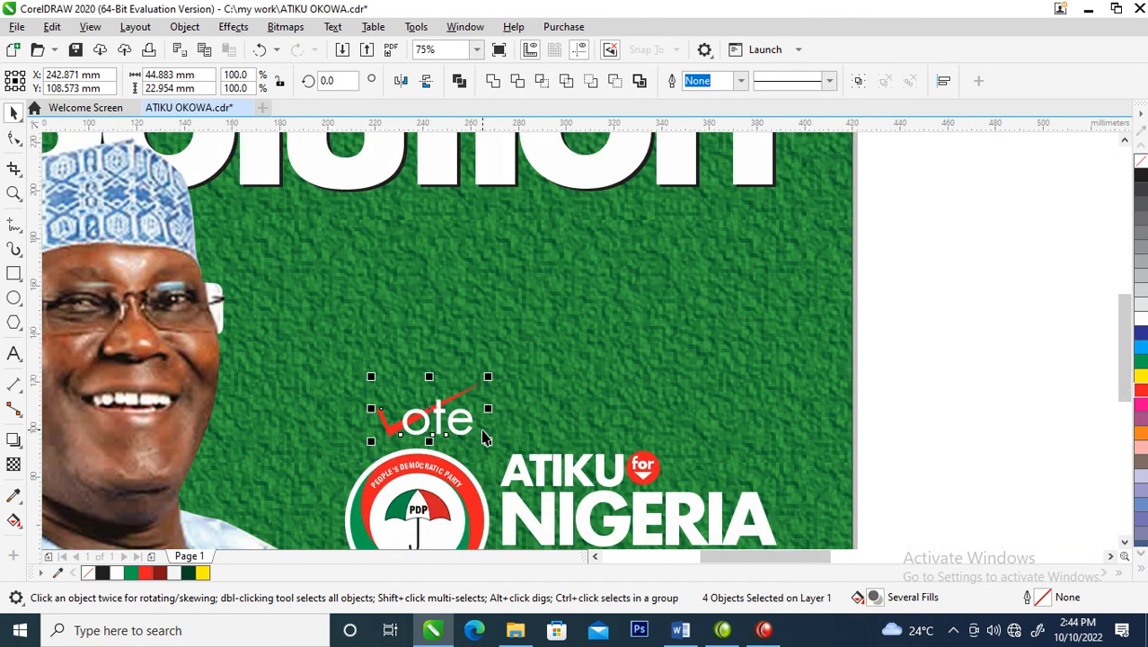
key(ctrl+g)
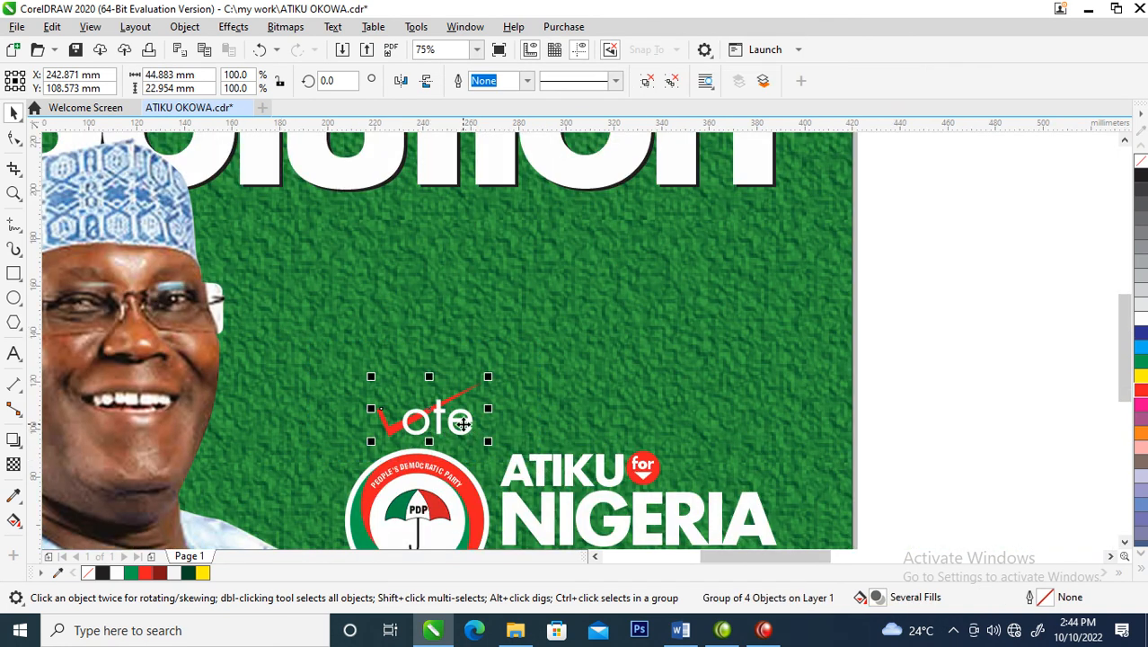
drag(462, 424, 444, 430)
scroll(449, 476, down, 2)
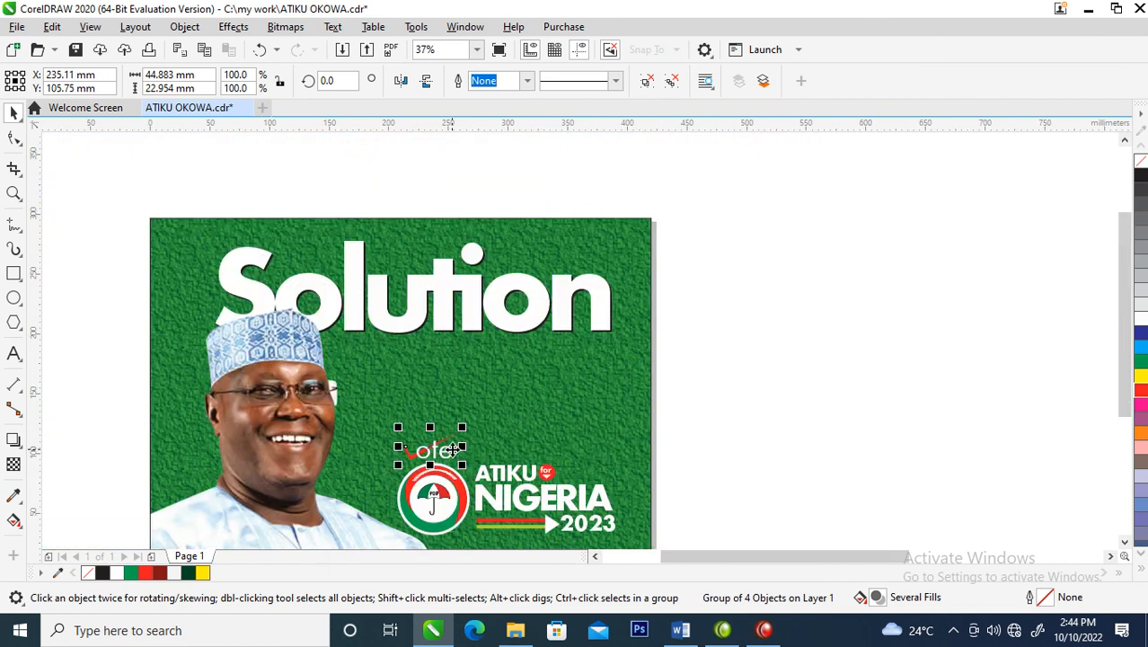
key(z)
scroll(686, 542, down, 2)
click(660, 521)
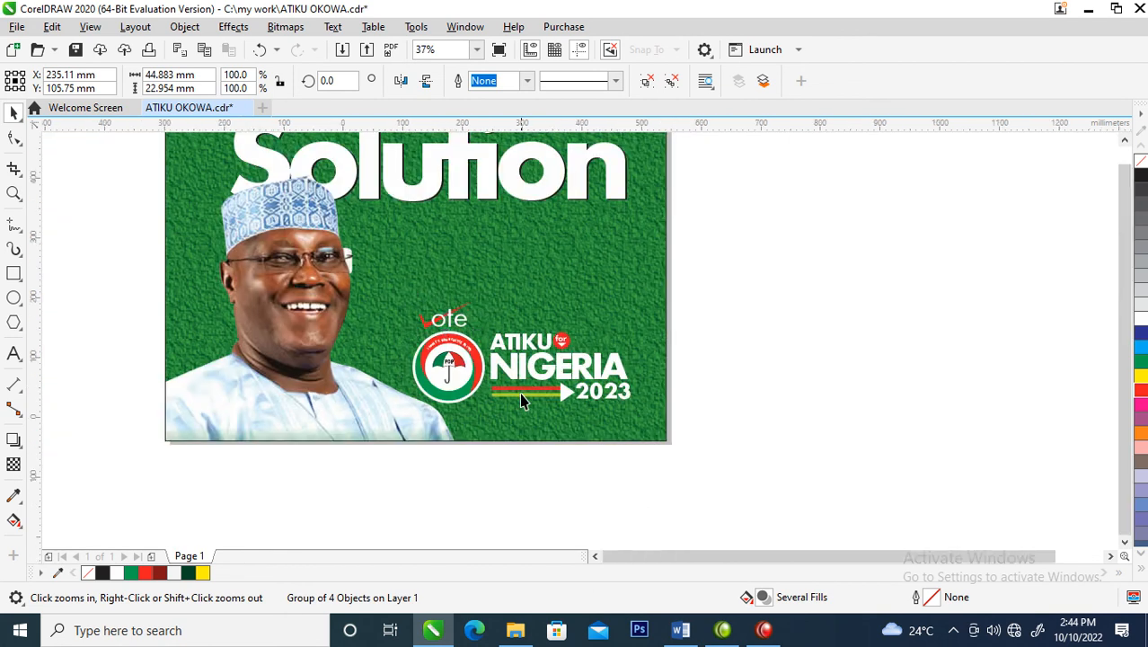
right_click(520, 393)
right_click(520, 393)
drag(313, 219, 646, 429)
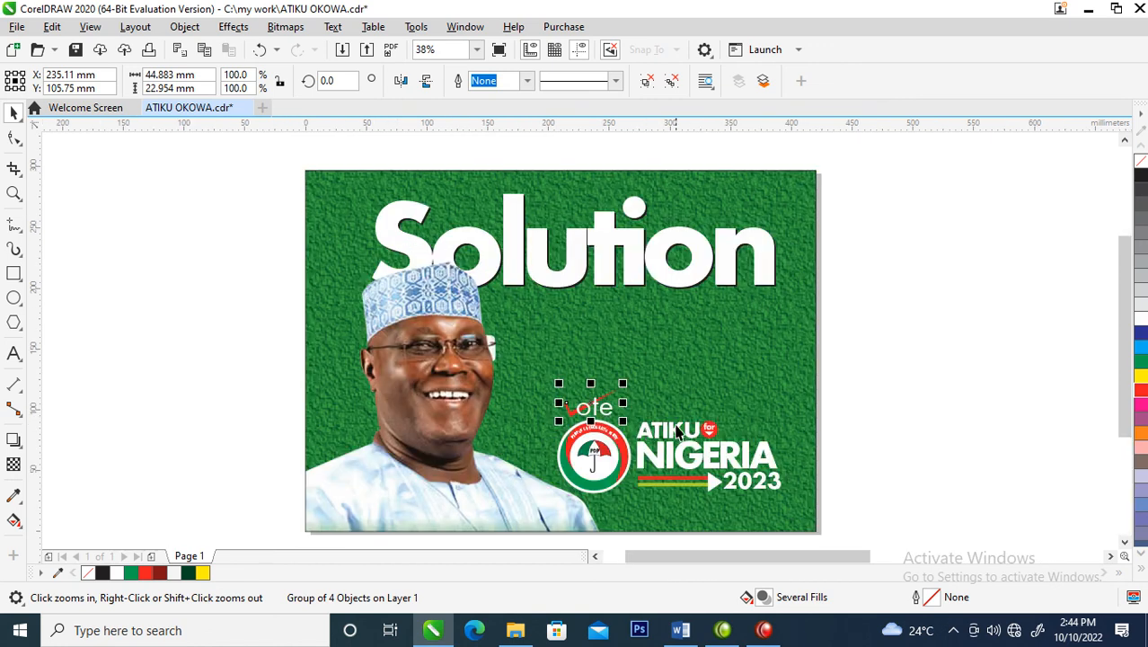